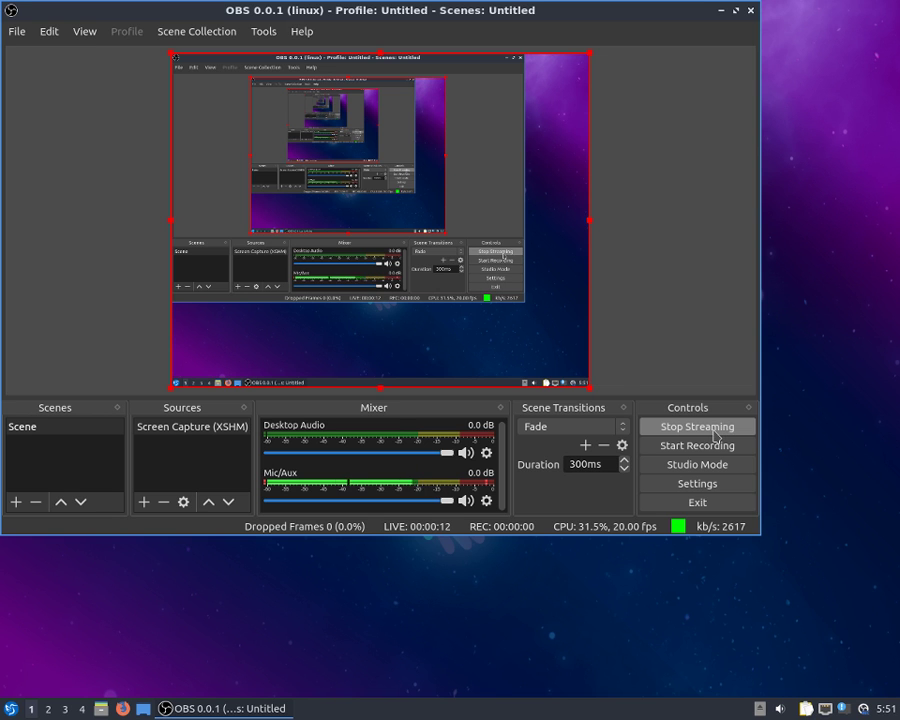
# Minimize OBS and browse the installed applications by category, including System Tools, Accessories, Graphics, Office, Education, and Sound & Video
pyautogui.click(720, 11)
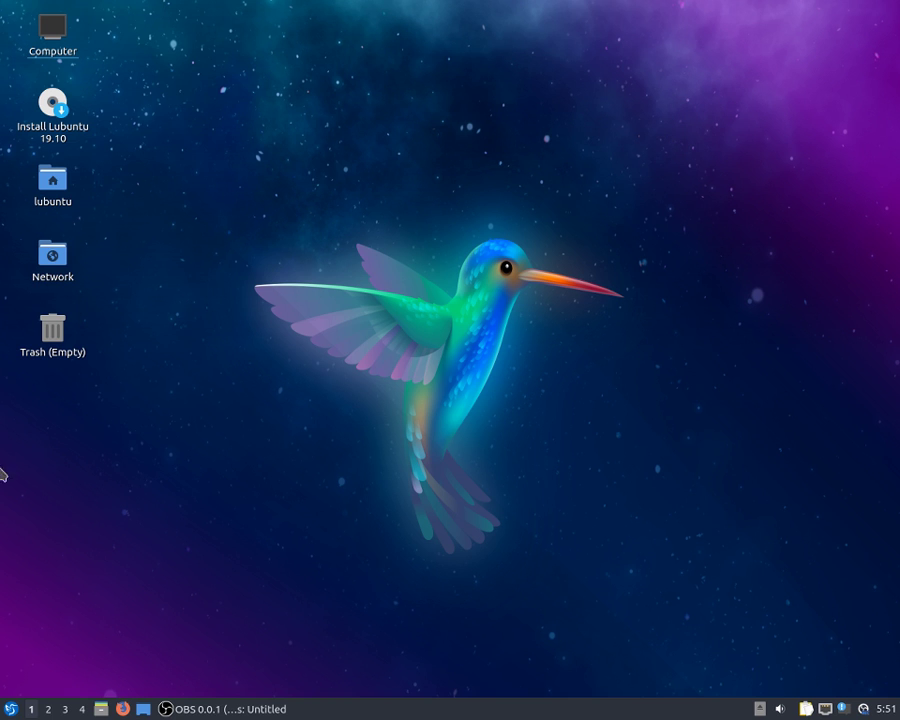
pyautogui.click(10, 708)
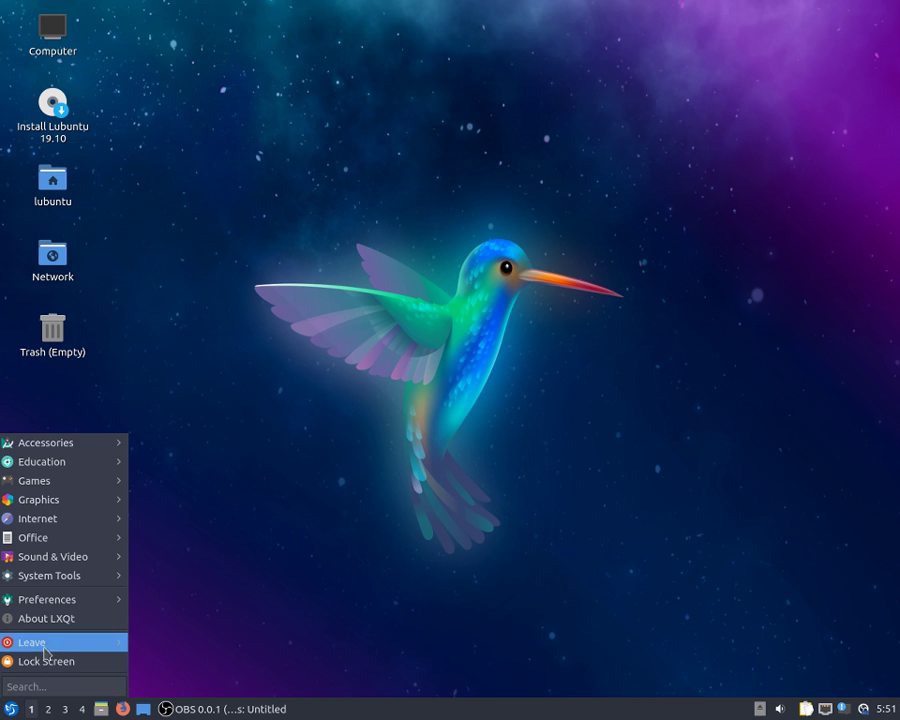
pyautogui.moveTo(70, 605)
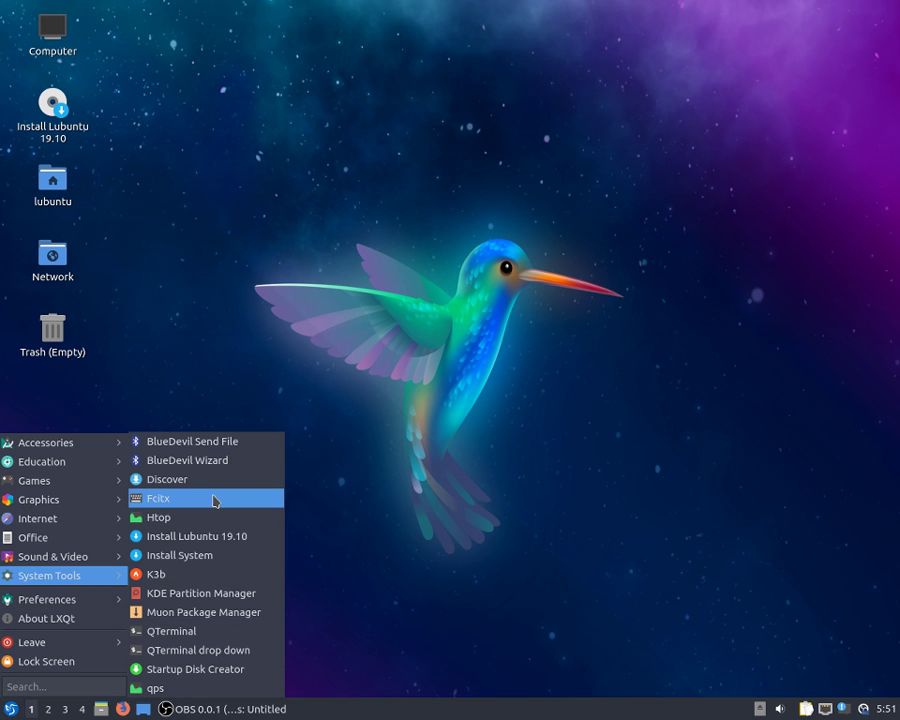
pyautogui.moveTo(45, 442)
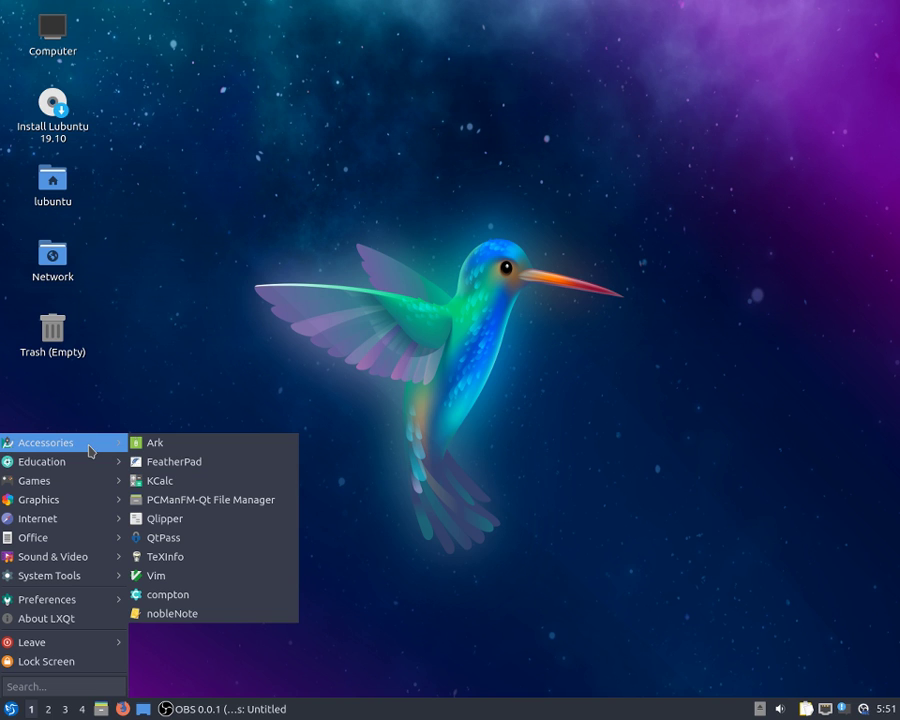
pyautogui.moveTo(103, 502)
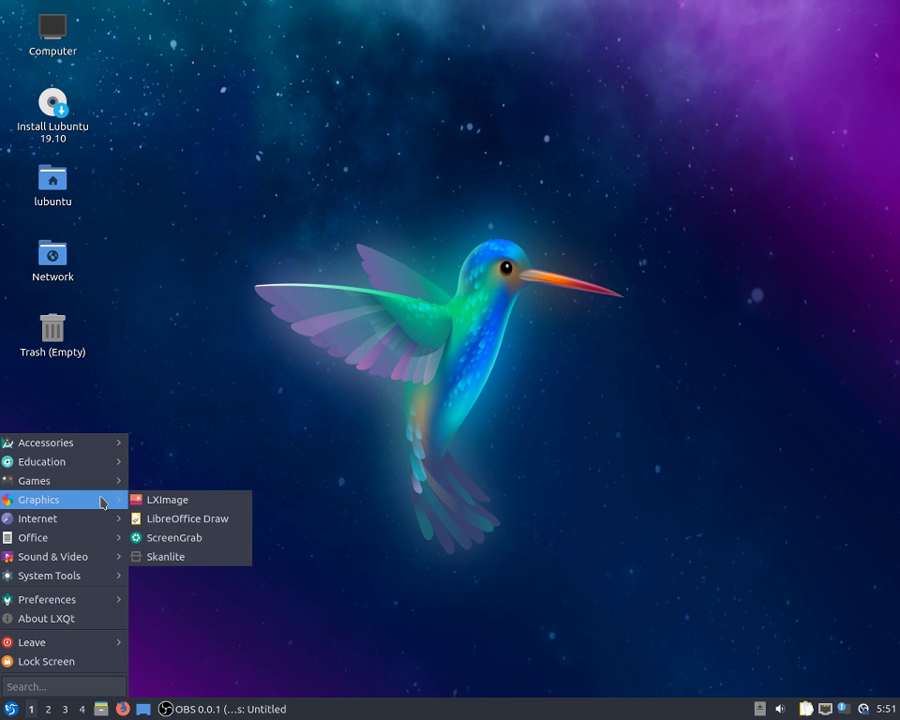
pyautogui.moveTo(94, 536)
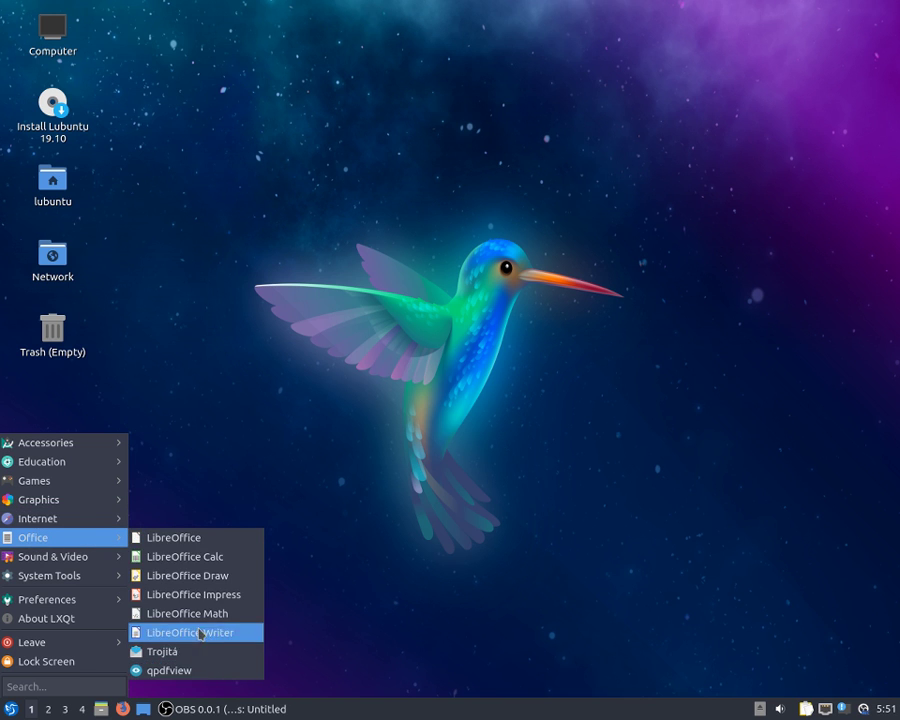
pyautogui.moveTo(84, 458)
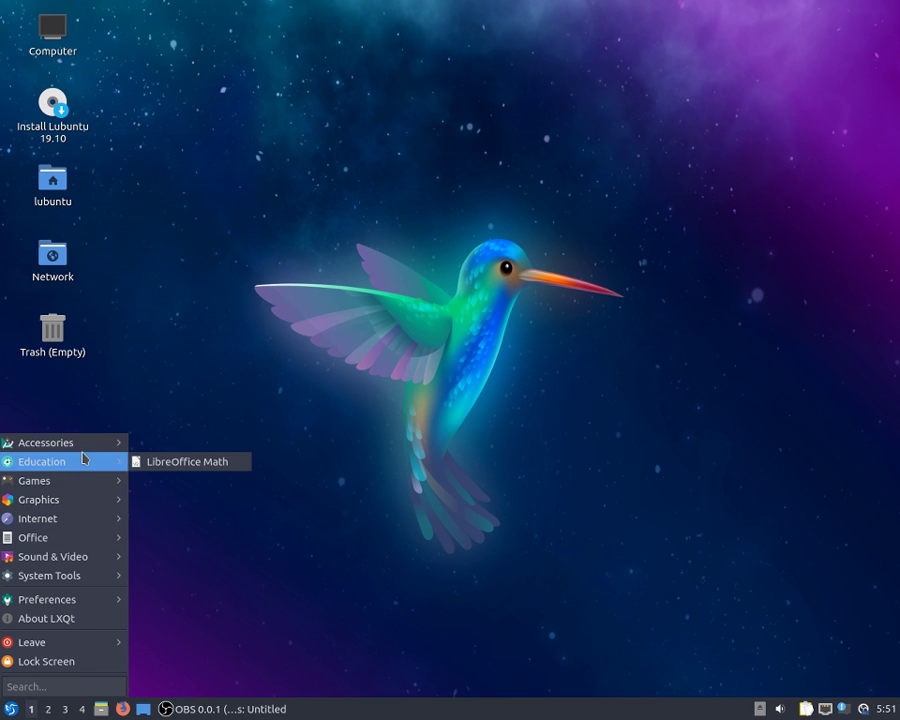
pyautogui.moveTo(89, 566)
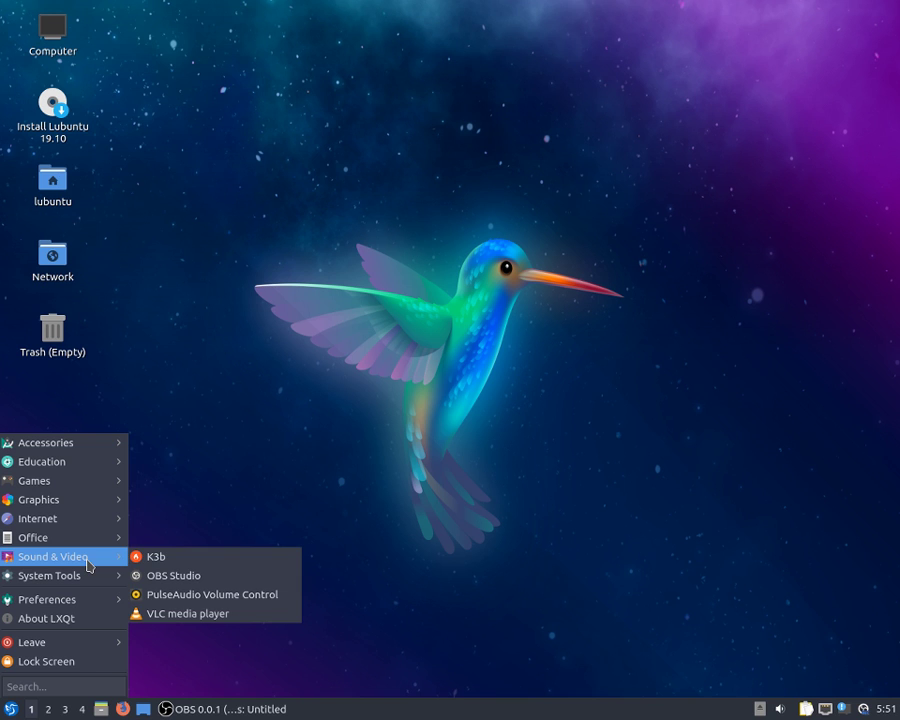
pyautogui.click(229, 614)
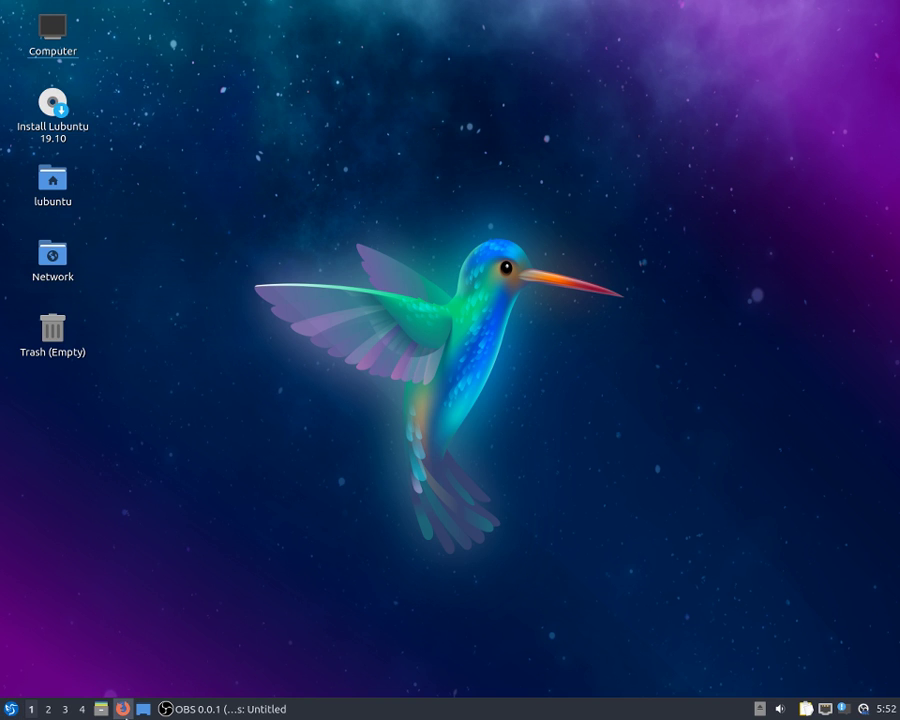
# Switch to Firefox, search the web for "lubuntu me" and open the official Lubuntu home page
pyautogui.click(122, 708)
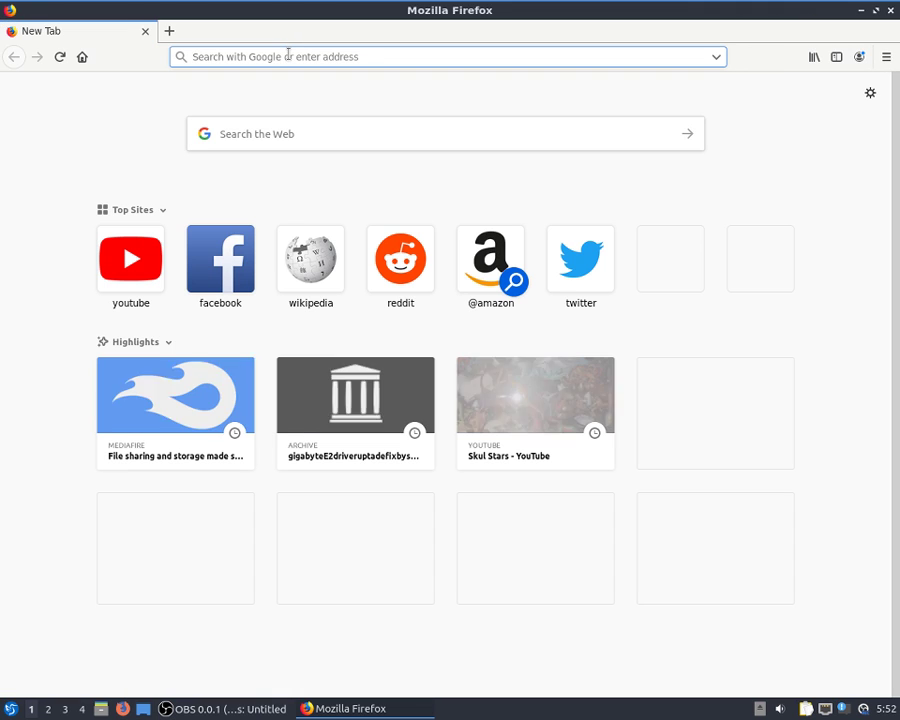
pyautogui.write('lubuntu')
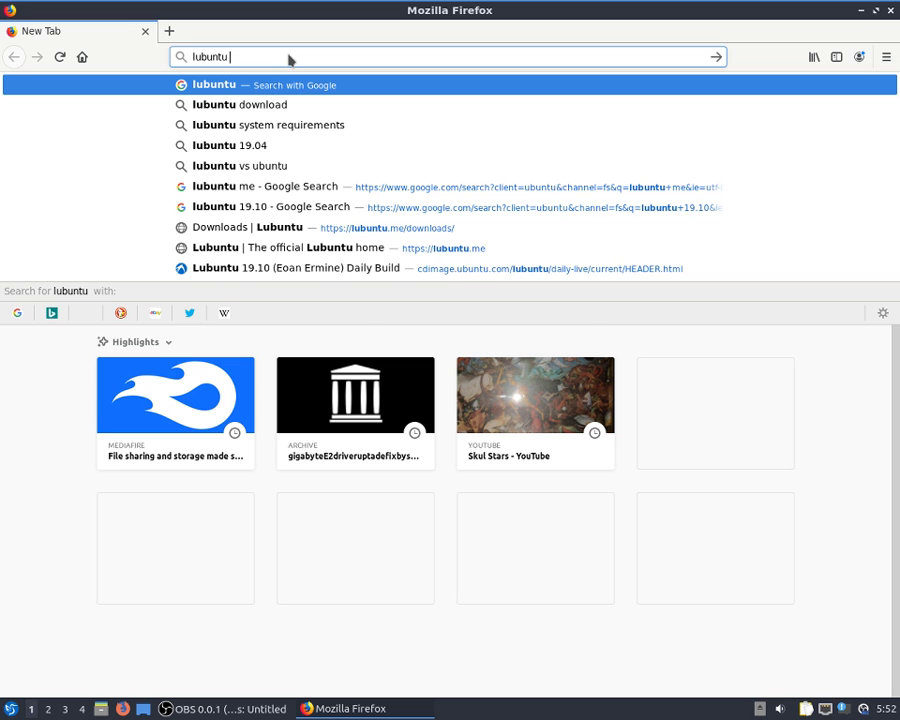
pyautogui.write(' me')
pyautogui.press('Return')
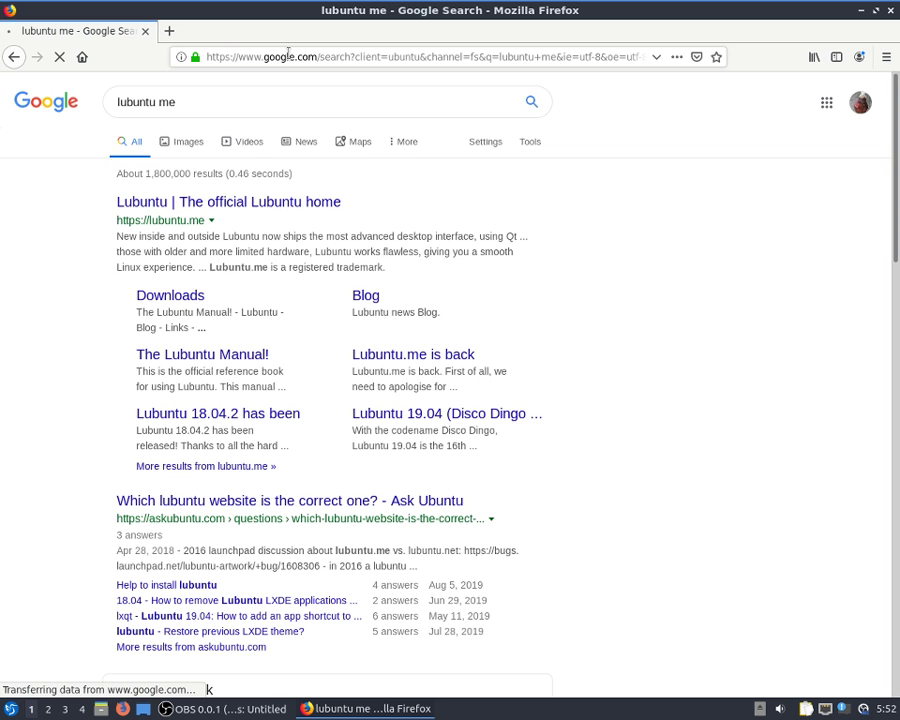
pyautogui.click(236, 205)
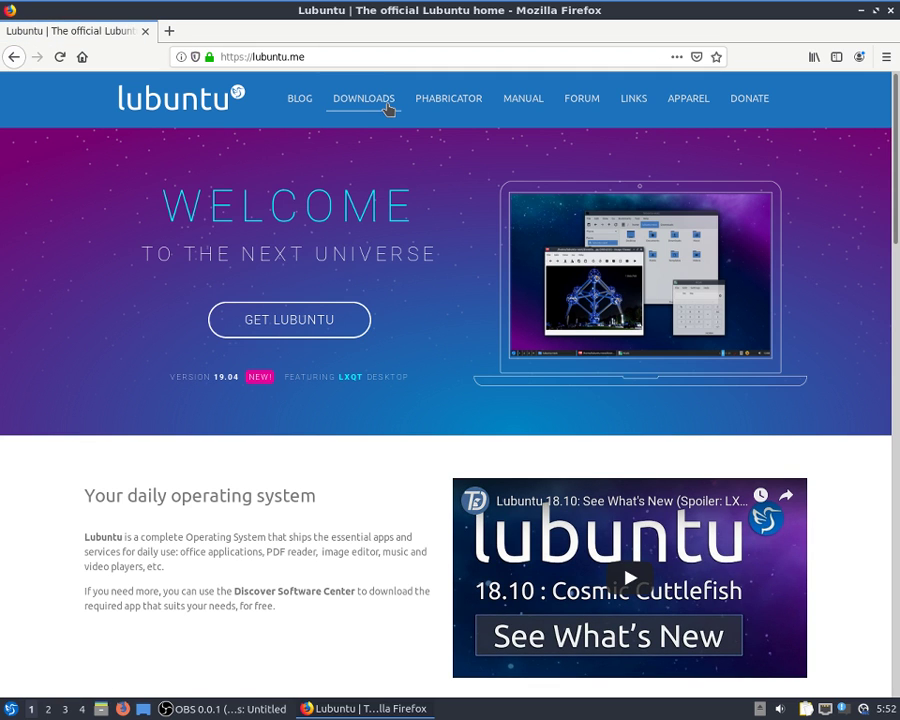
# Open the Lubuntu Downloads page and try to download the Desktop 64-bit image of the 19.10 (Eoan Ermine) Daily Builds
pyautogui.click(389, 108)
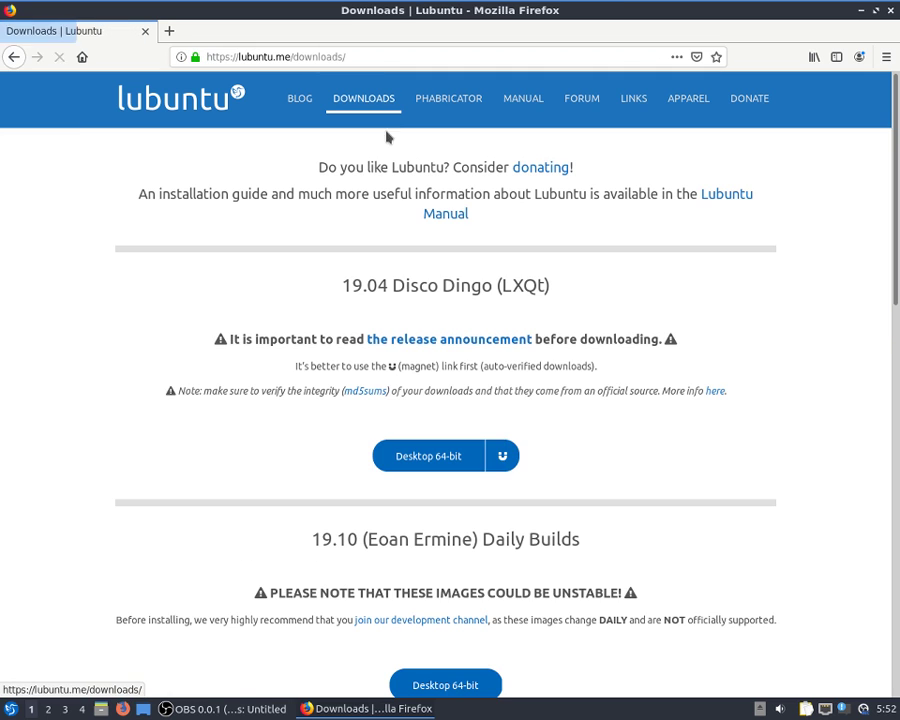
pyautogui.scroll(-3, 438, 447)
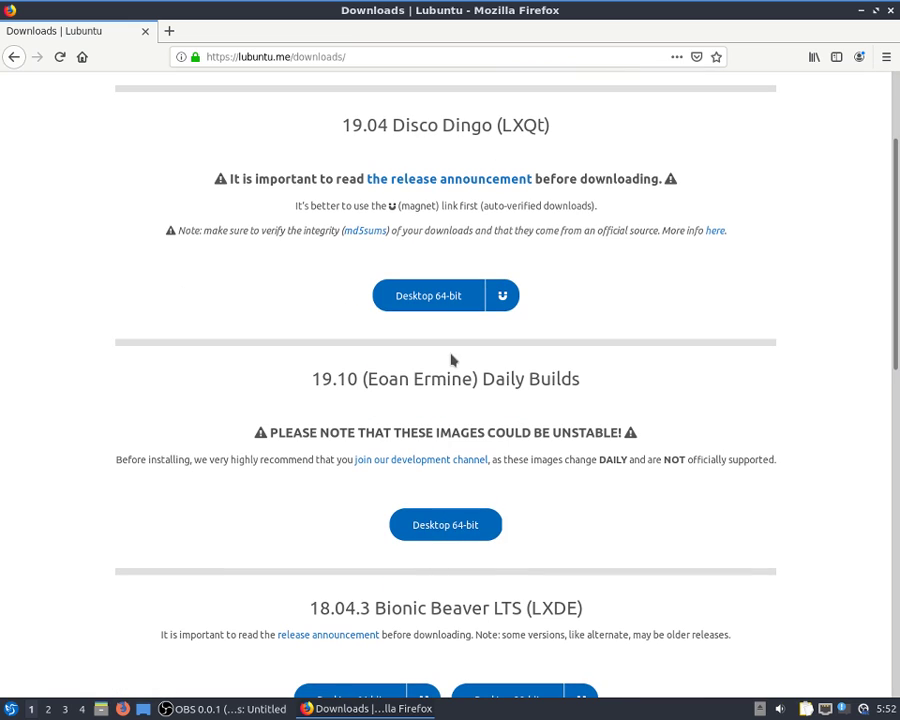
pyautogui.click(453, 538)
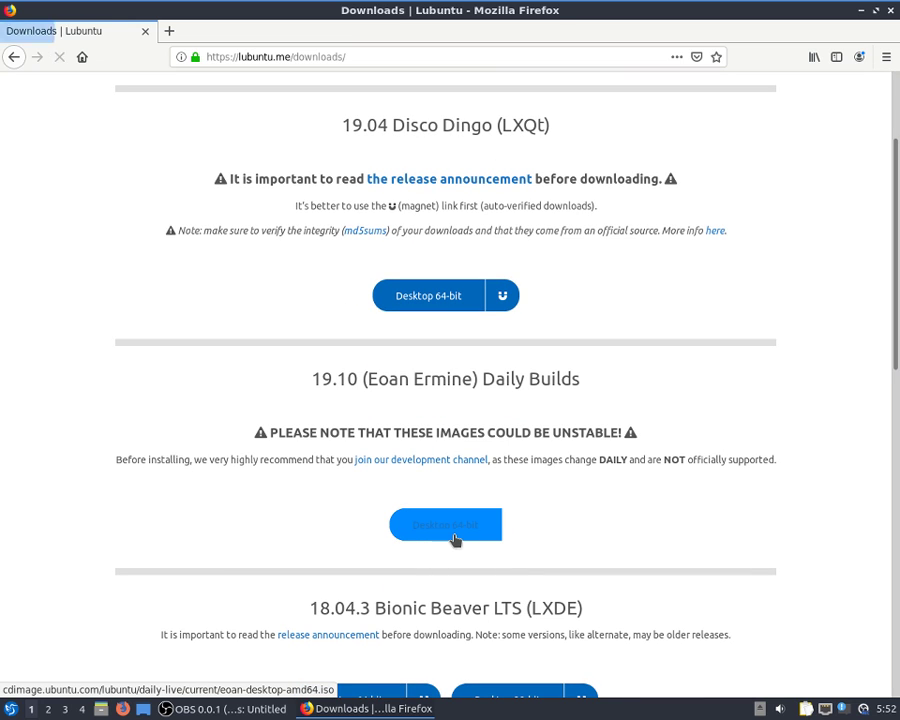
pyautogui.click(503, 445)
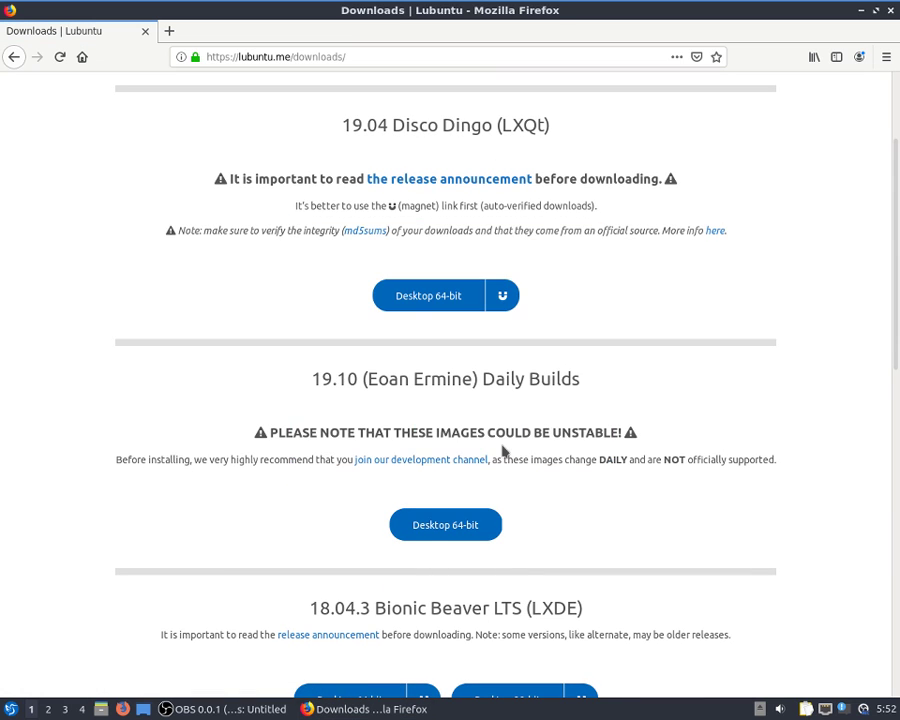
# Follow the link to the development channel and open the #lubuntu IRC support channel with Mibbit
pyautogui.click(462, 461)
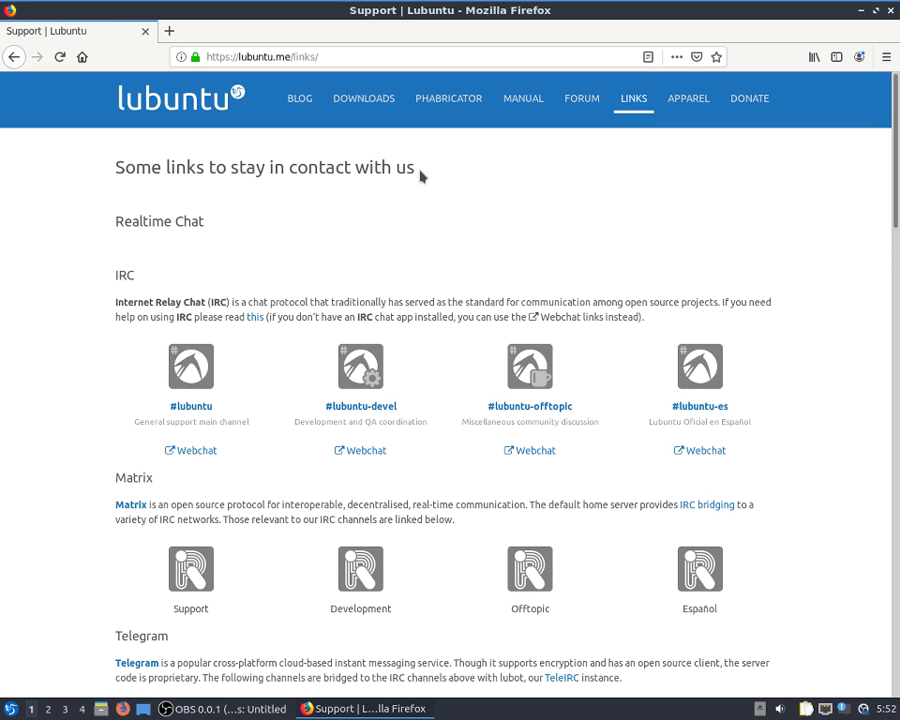
pyautogui.scroll(-3, 269, 462)
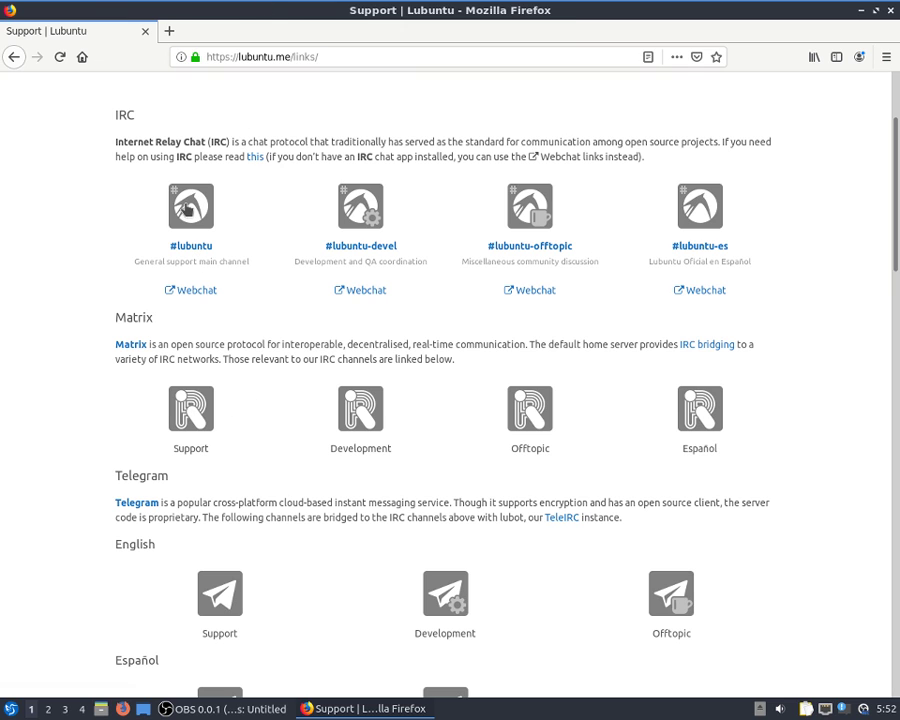
pyautogui.click(187, 207)
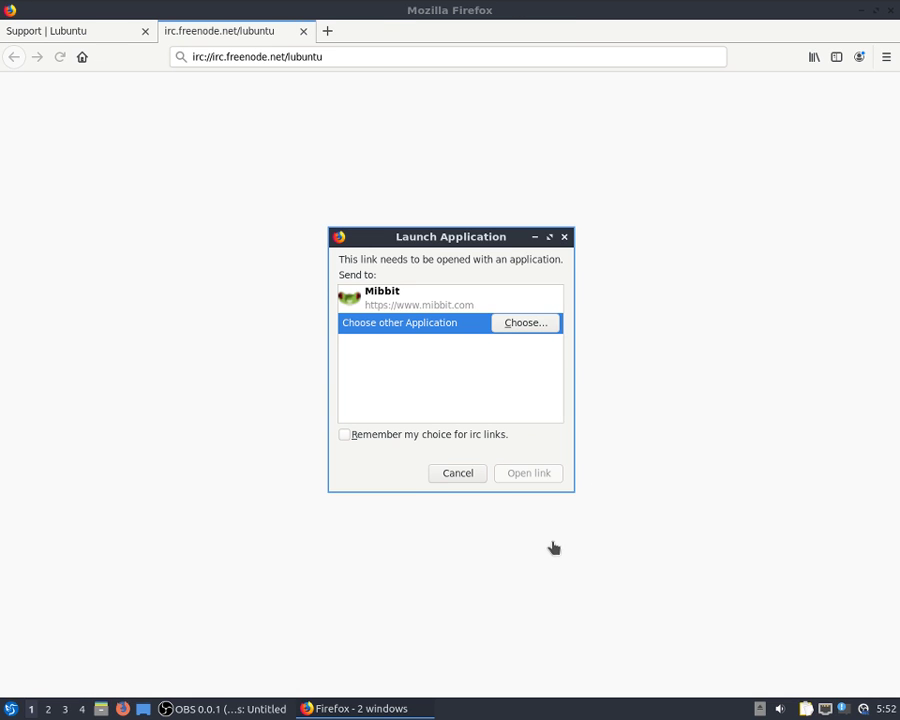
pyautogui.click(424, 297)
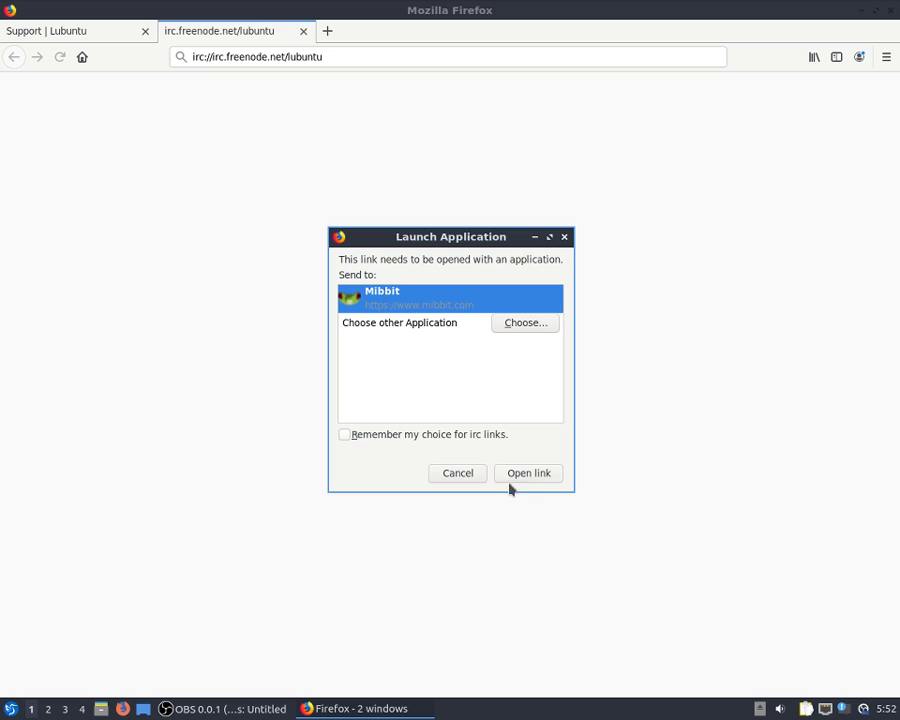
pyautogui.click(511, 478)
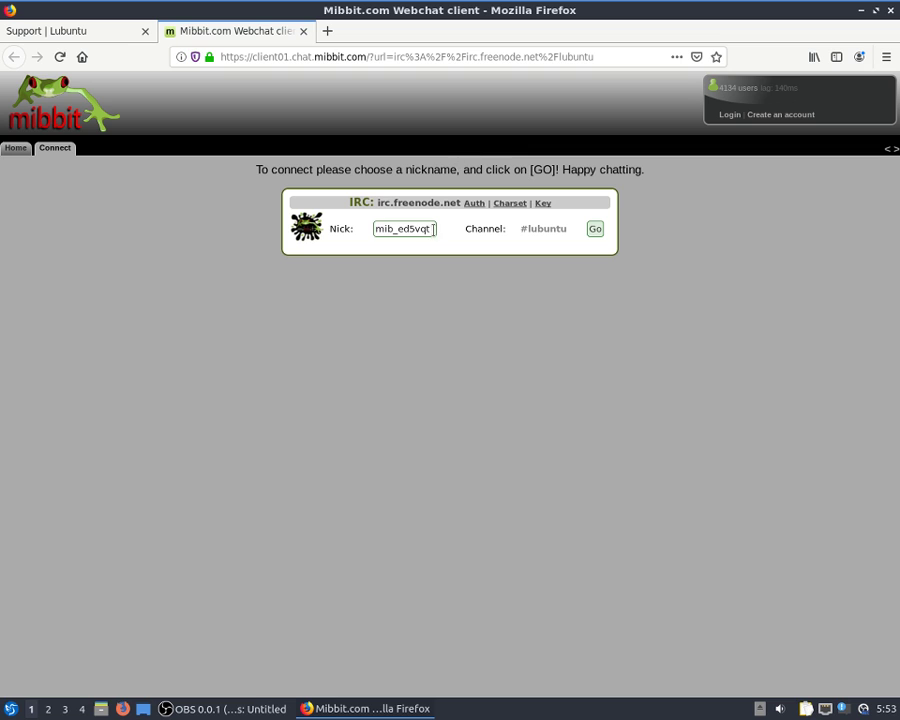
# Try to join #lubuntu on irc.freenode.net with the chosen nickname, and try the Mibbit [webirc] server with the same nickname
pyautogui.moveTo(433, 229); pyautogui.dragTo(355, 223)
pyautogui.press('BackSpace')
pyautogui.write('skulstars')
pyautogui.press('Return')
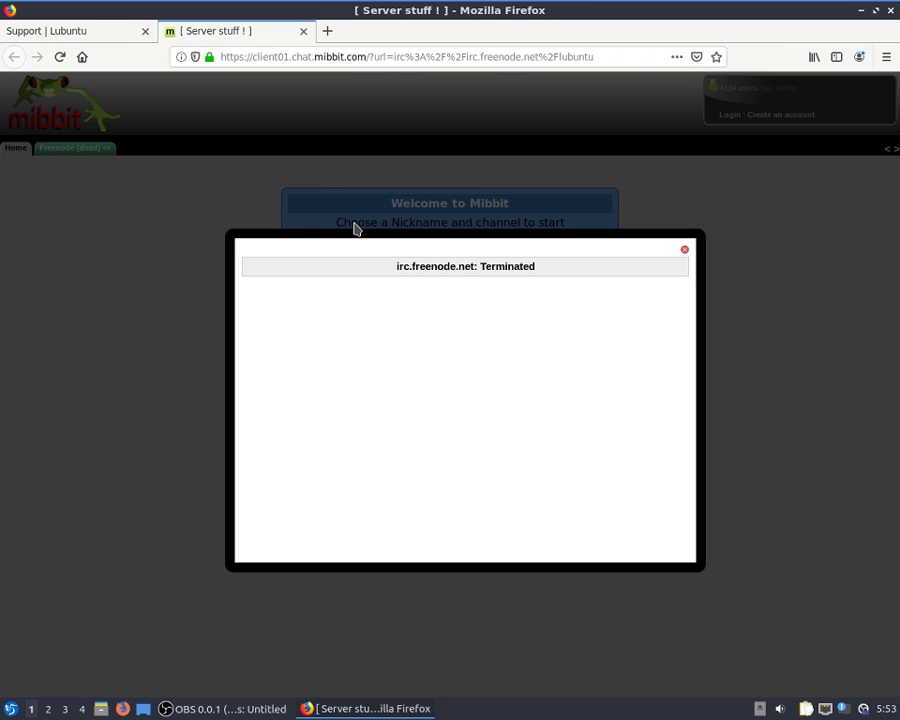
pyautogui.click(685, 251)
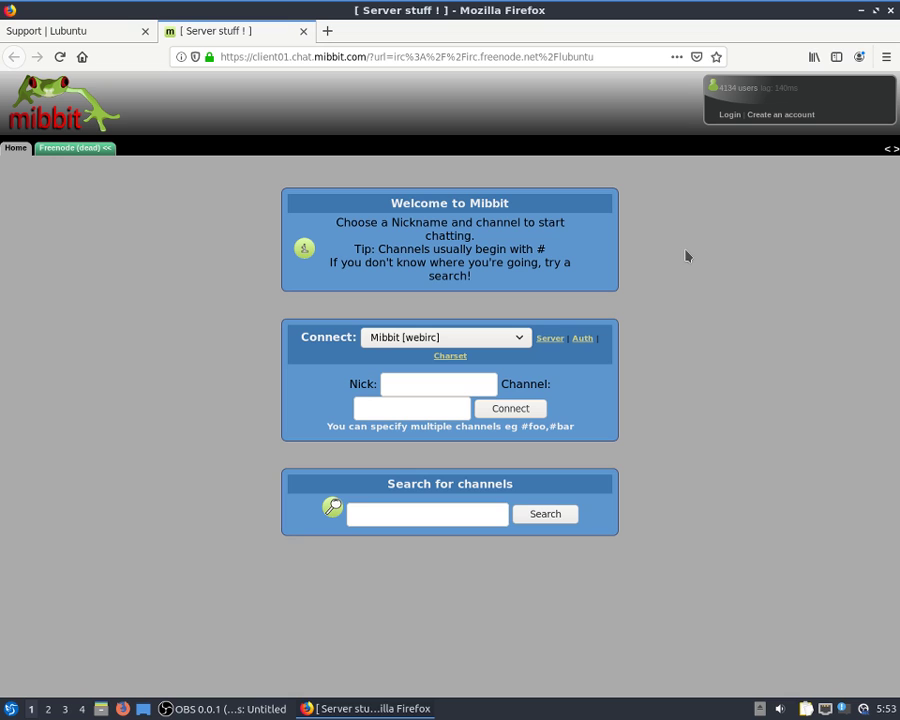
pyautogui.click(448, 385)
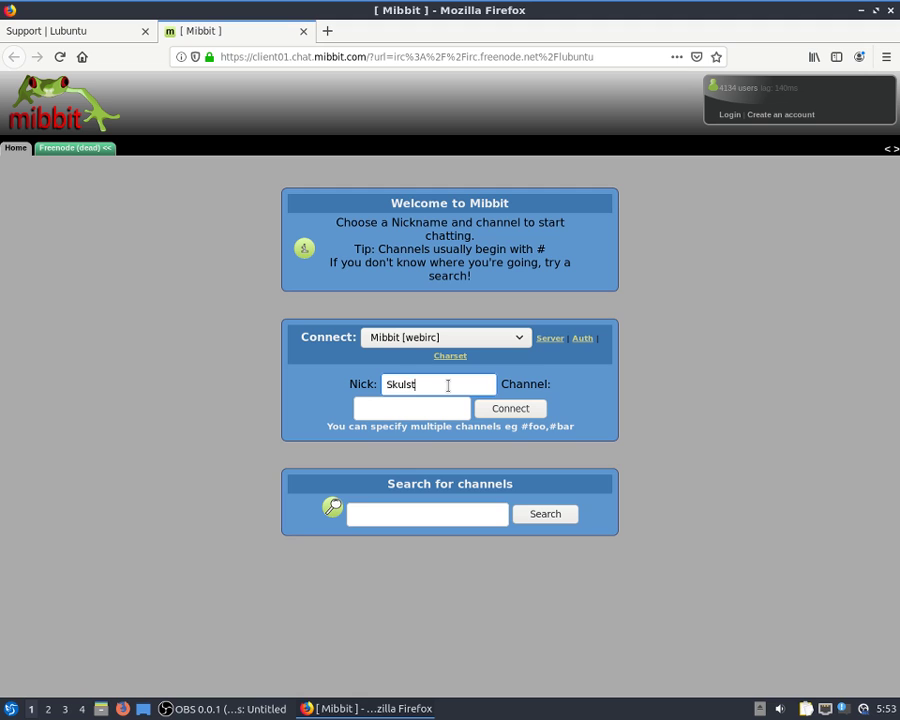
pyautogui.click(524, 409)
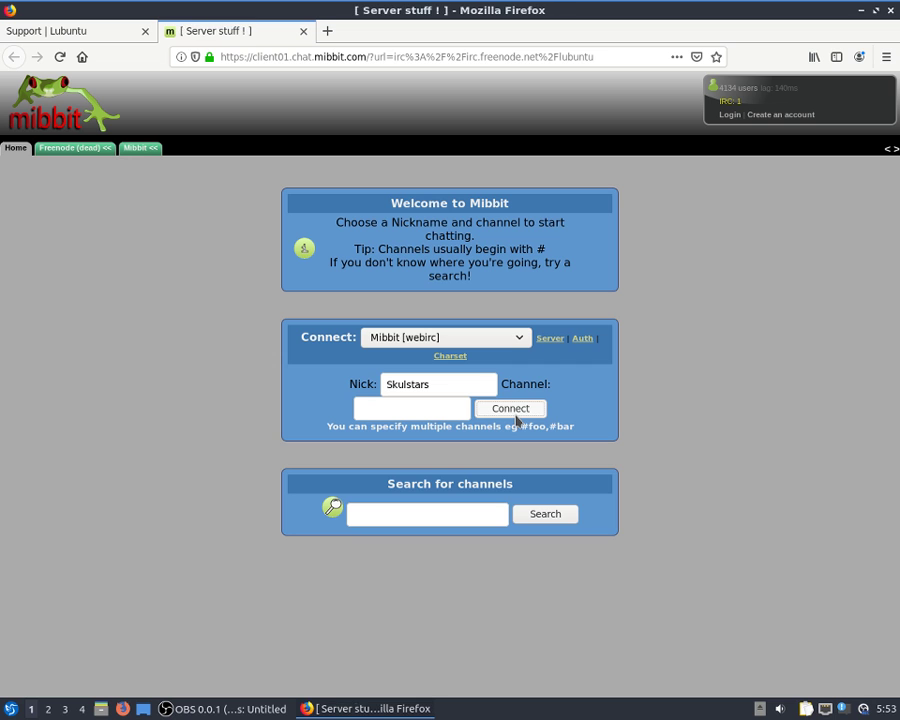
# Return to the Lubuntu support page and open the #lubuntu-devel IRC channel with Mibbit
pyautogui.click(74, 33)
pyautogui.click(373, 213)
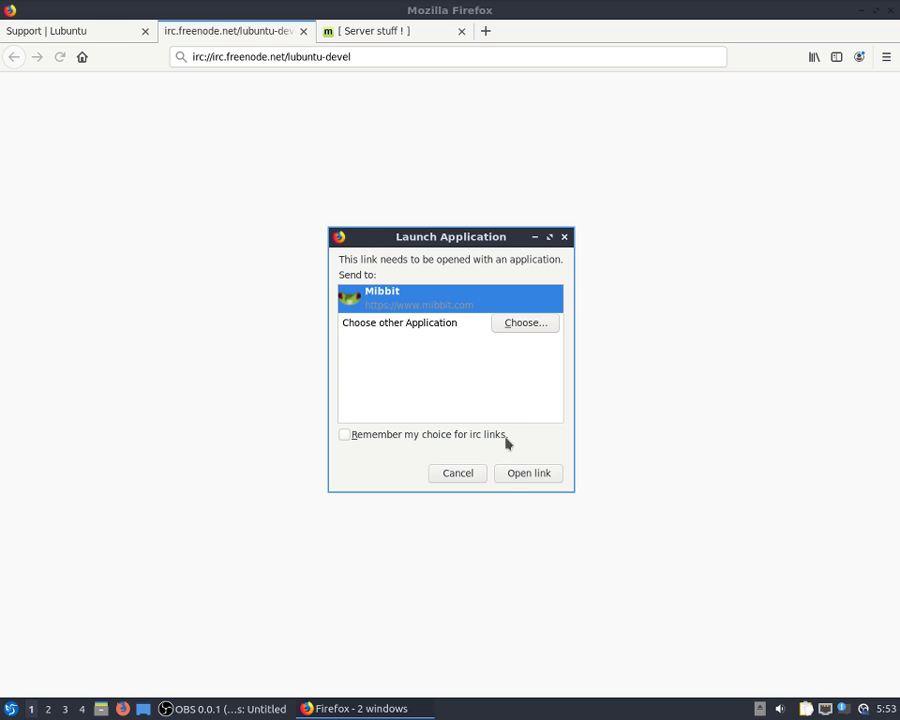
pyautogui.click(512, 480)
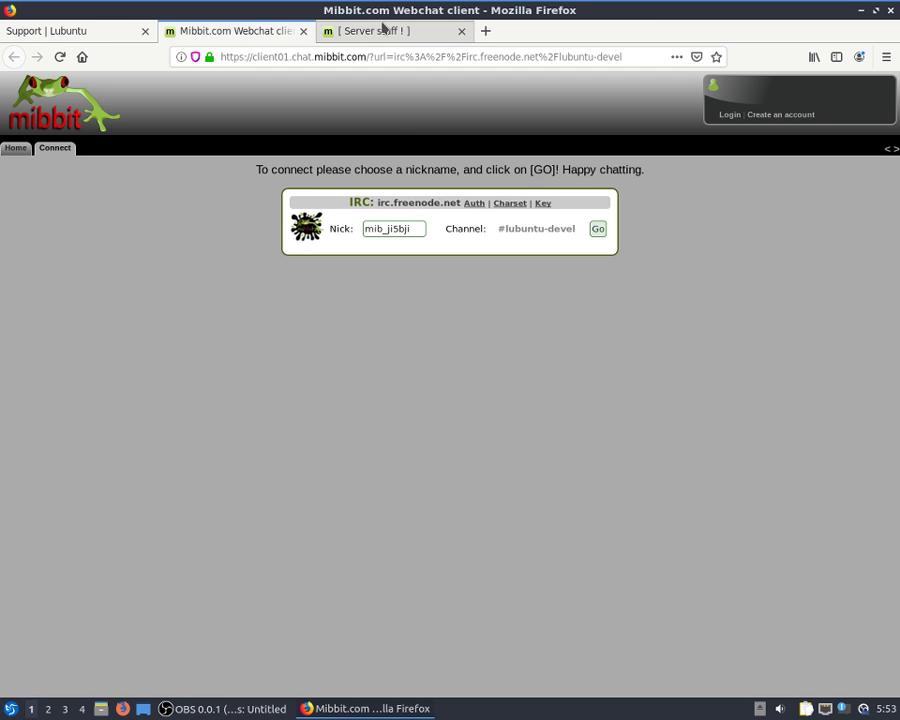
# Replace the suggested nick with the chosen nickname and try to join #lubuntu-devel on irc.freenode.net
pyautogui.moveTo(418, 227); pyautogui.dragTo(335, 228)
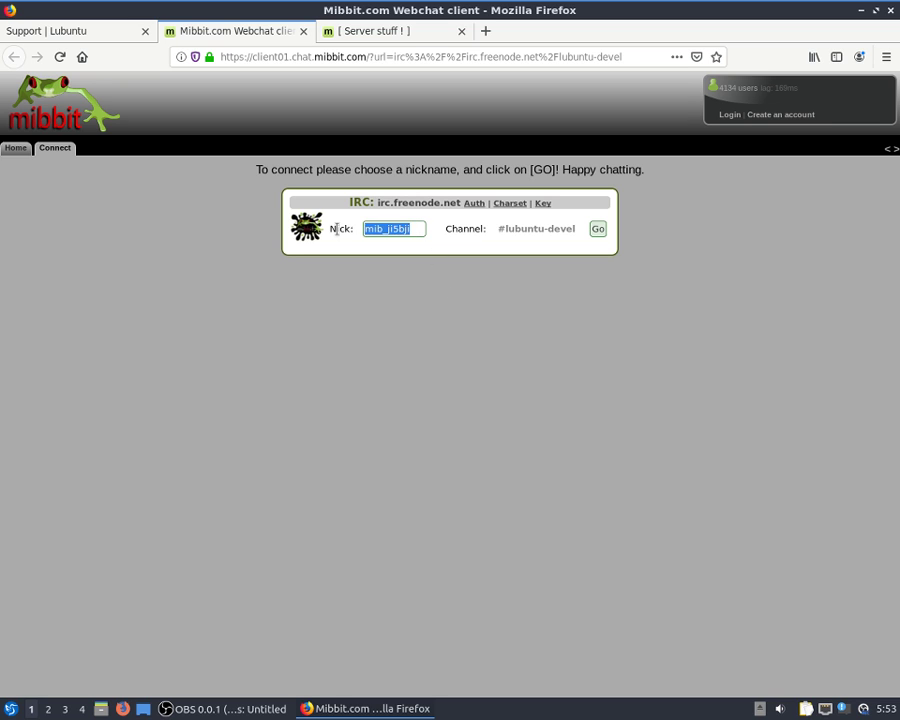
pyautogui.press('BackSpace')
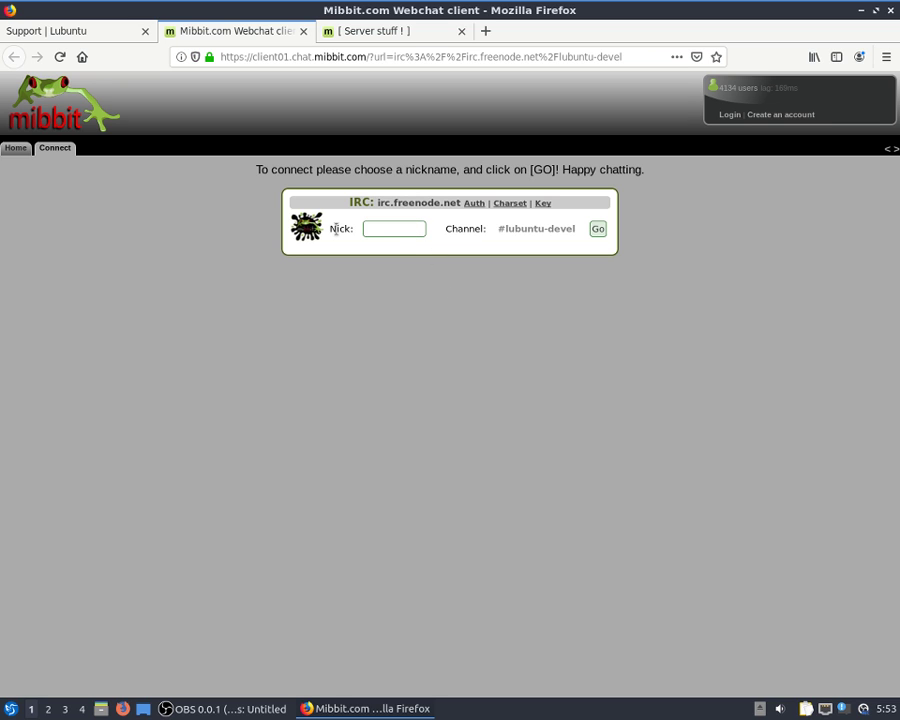
pyautogui.write('skulstar')
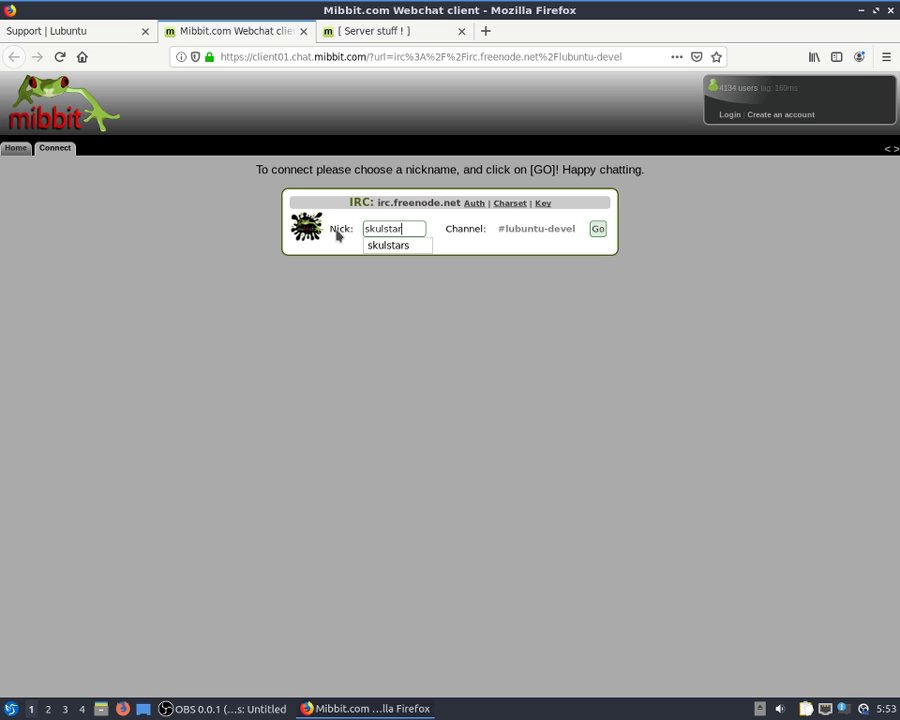
pyautogui.write('s')
pyautogui.press('Return')
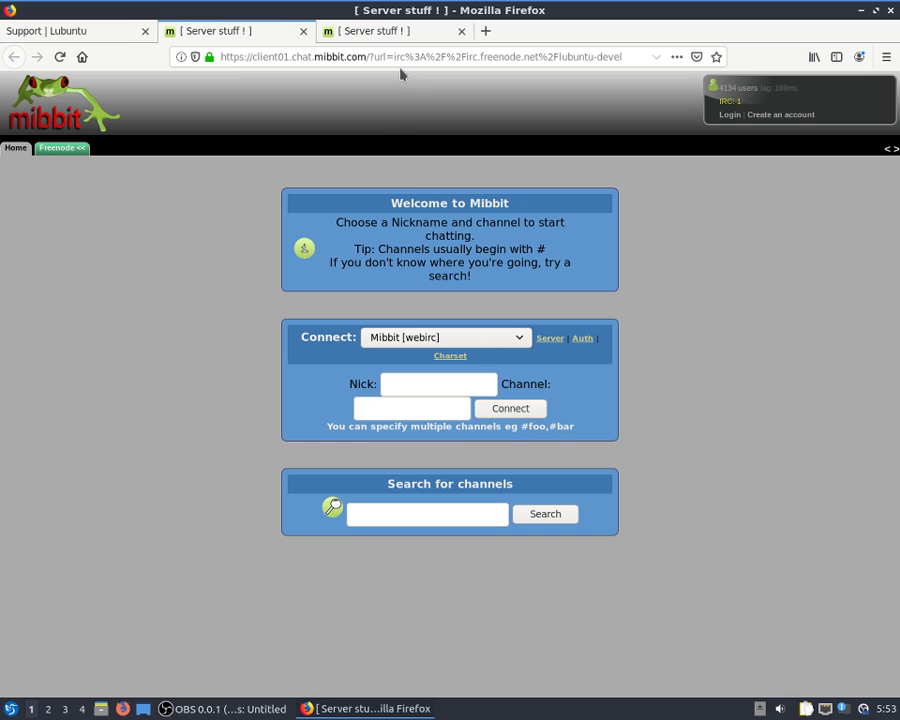
pyautogui.click(728, 116)
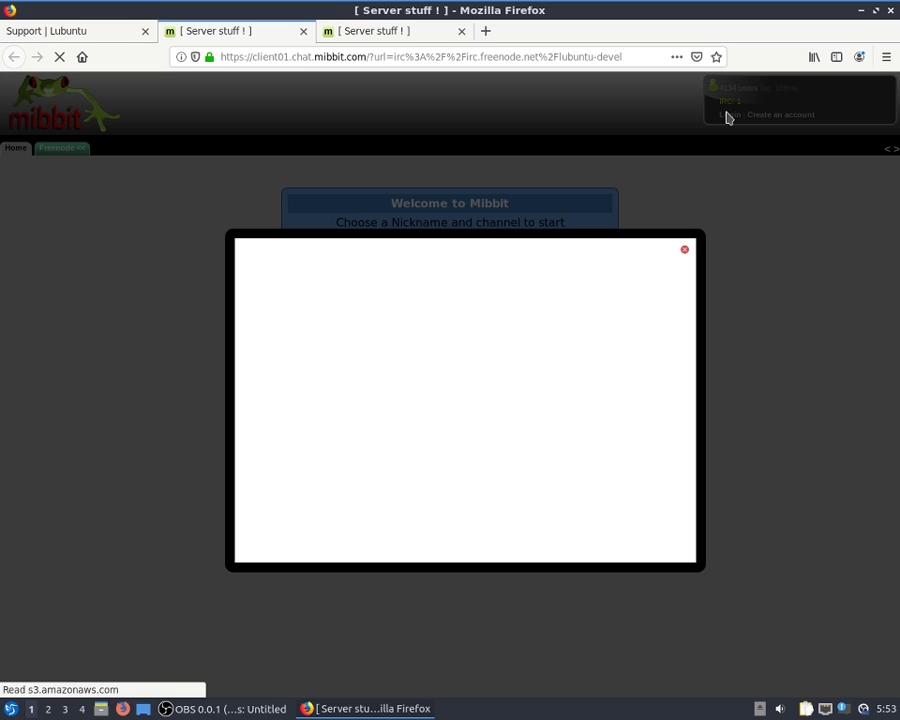
pyautogui.click(686, 251)
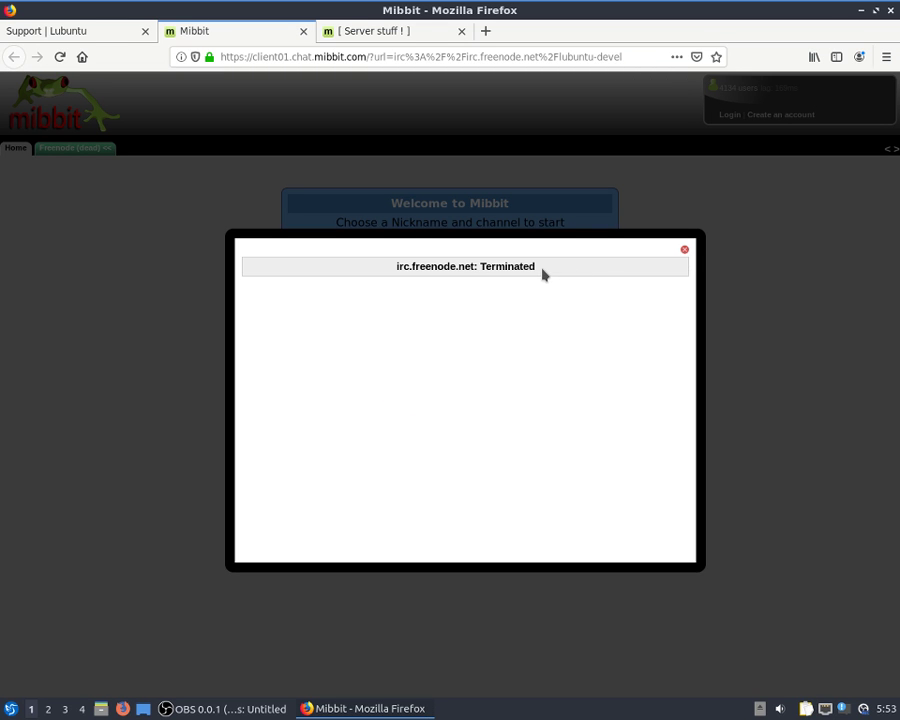
pyautogui.click(685, 252)
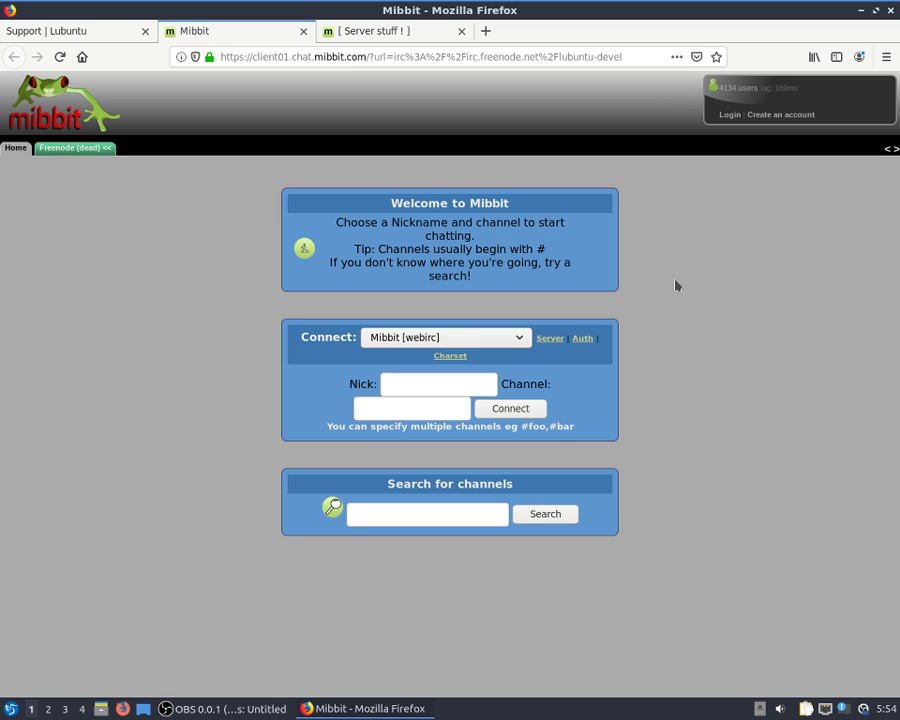
# Try to connect to Mibbit [webirc] without a nickname, and close the #lubuntu-devel chat page
pyautogui.click(522, 413)
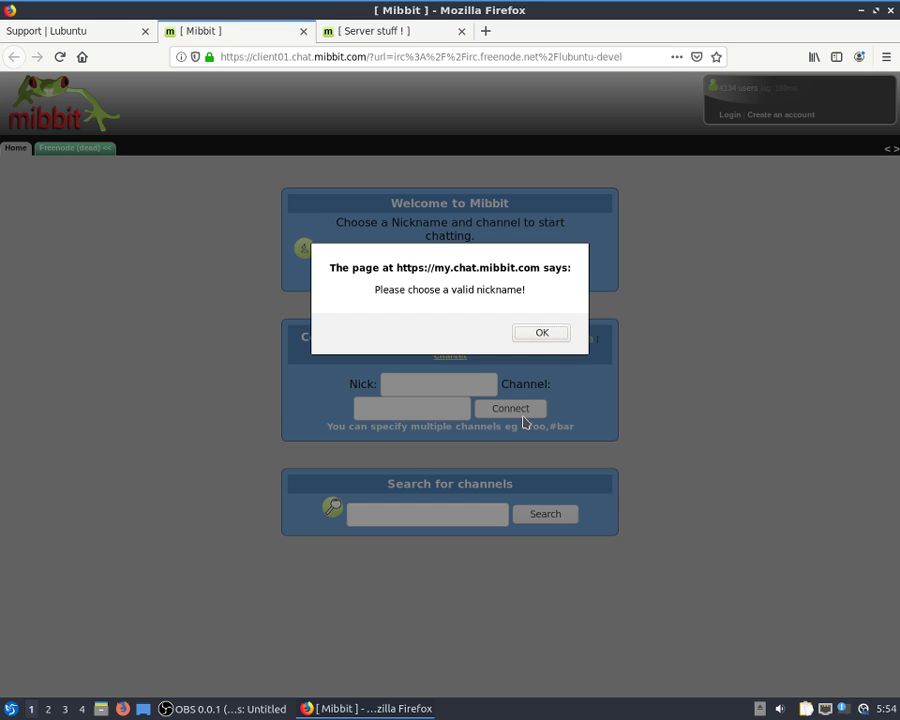
pyautogui.click(535, 334)
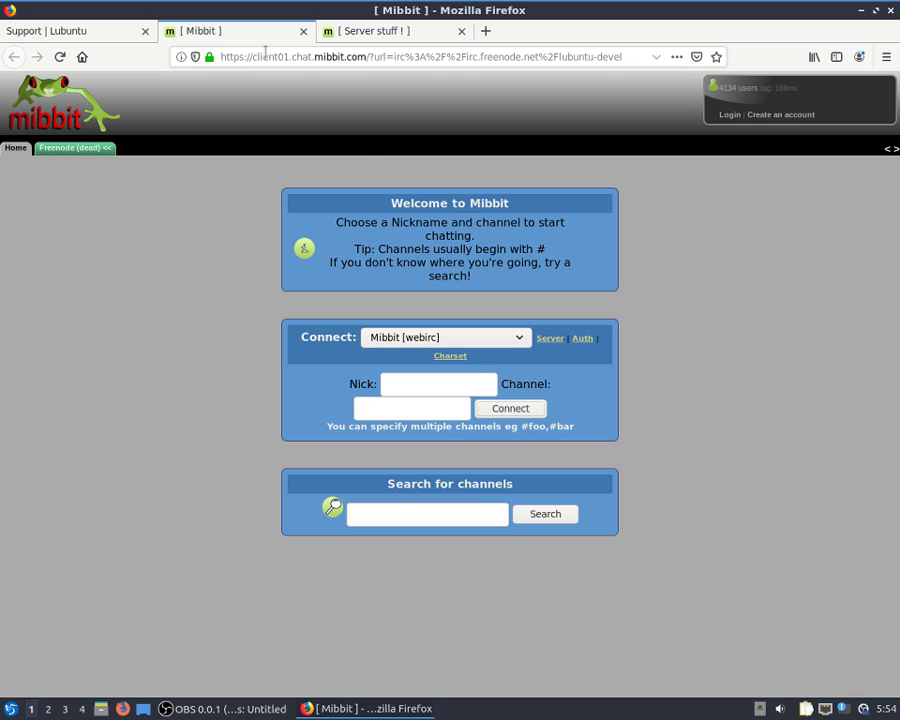
pyautogui.click(304, 32)
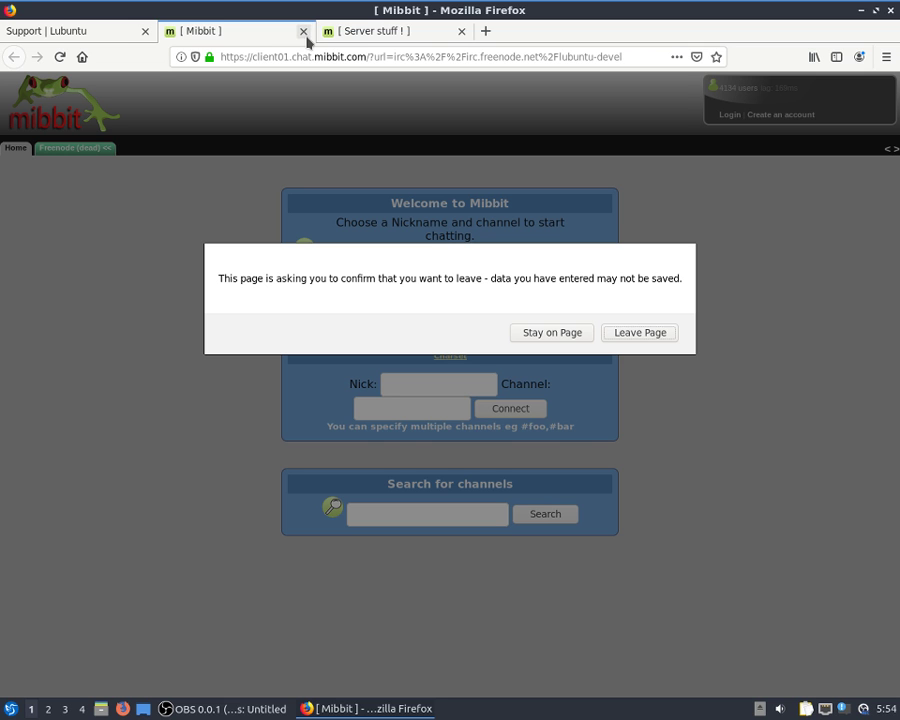
pyautogui.click(650, 336)
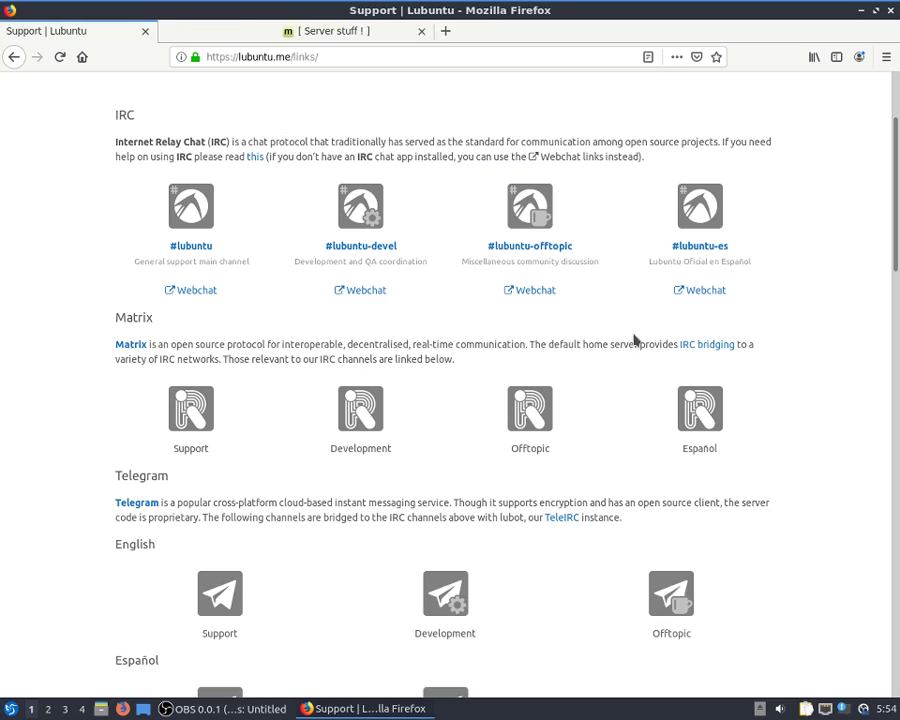
# Look through the rest of the Lubuntu support page, covering Matrix, Telegram, mailing lists, Discourse and AskUbuntu
pyautogui.scroll(-3, 897, 425)
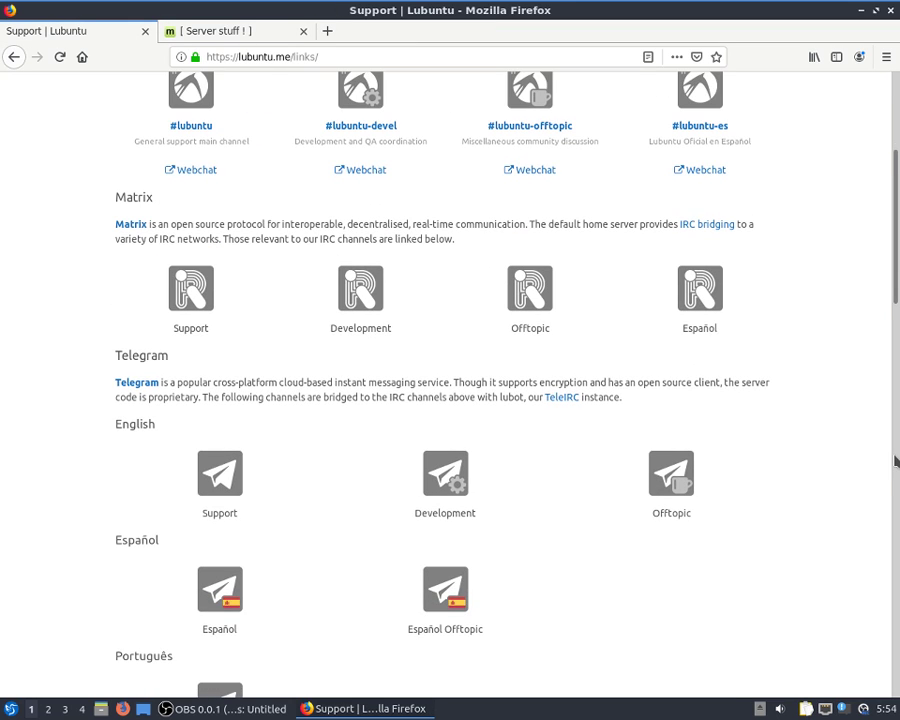
pyautogui.scroll(-5, 639, 504)
pyautogui.scroll(-8, 221, 514)
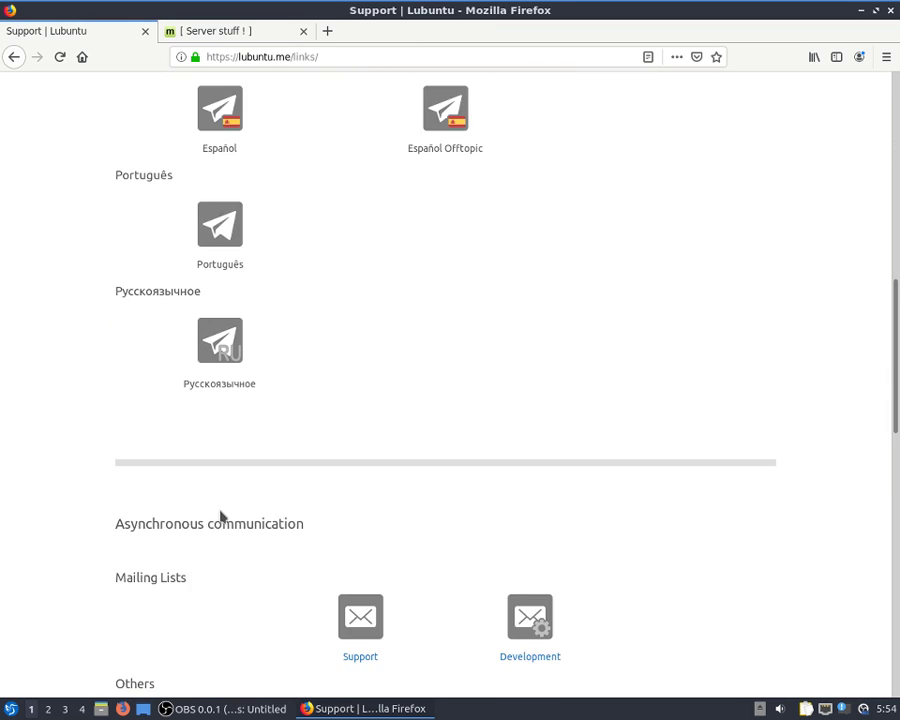
pyautogui.scroll(-5, 221, 517)
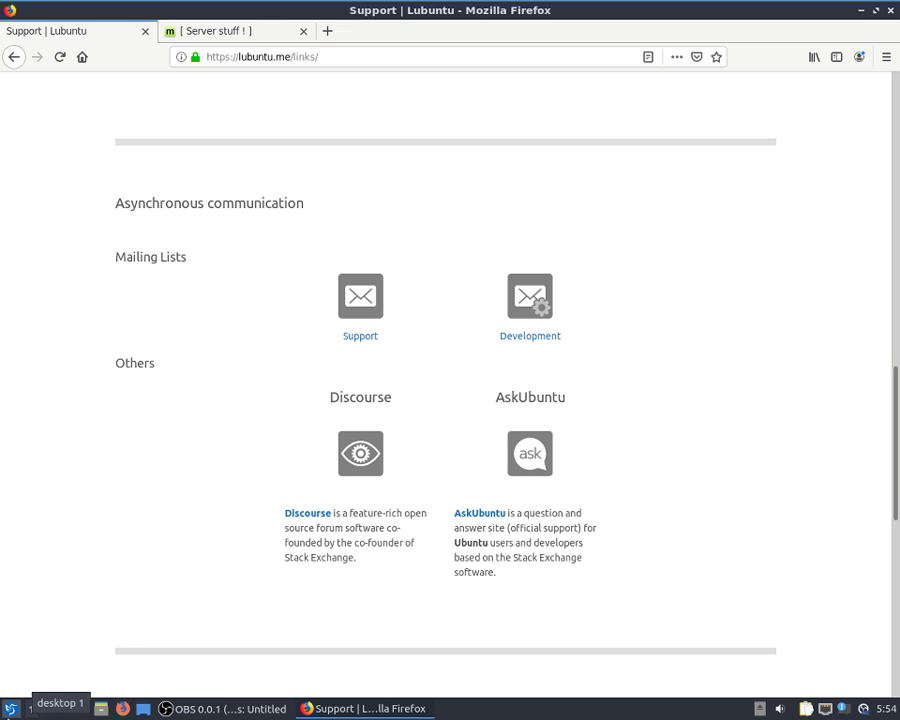
# Look over the preferences and education entries of the application launcher, and open the About LXQt information
pyautogui.click(11, 709)
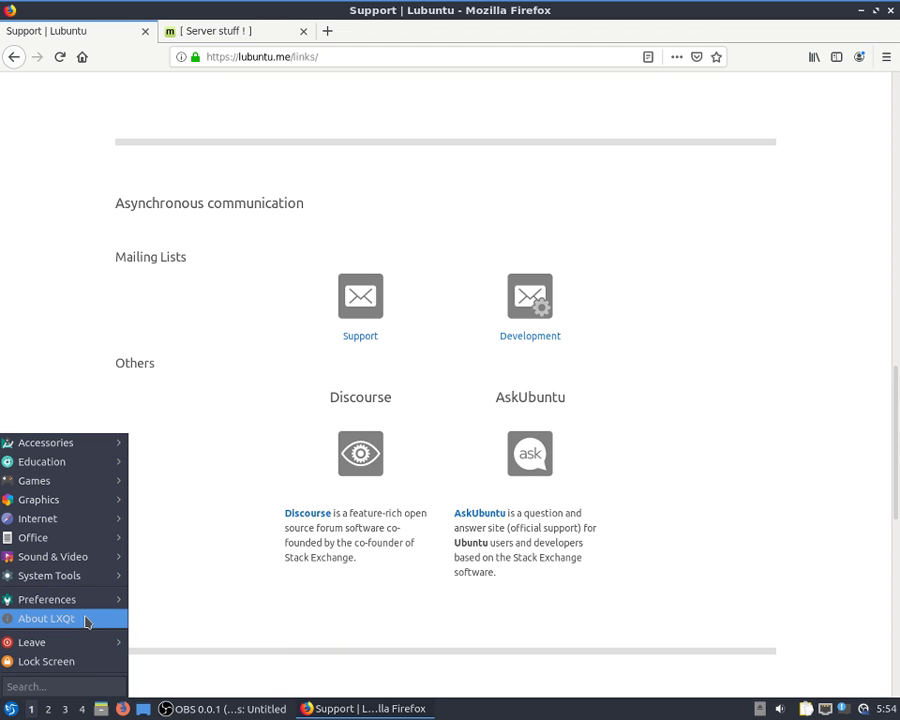
pyautogui.moveTo(97, 607)
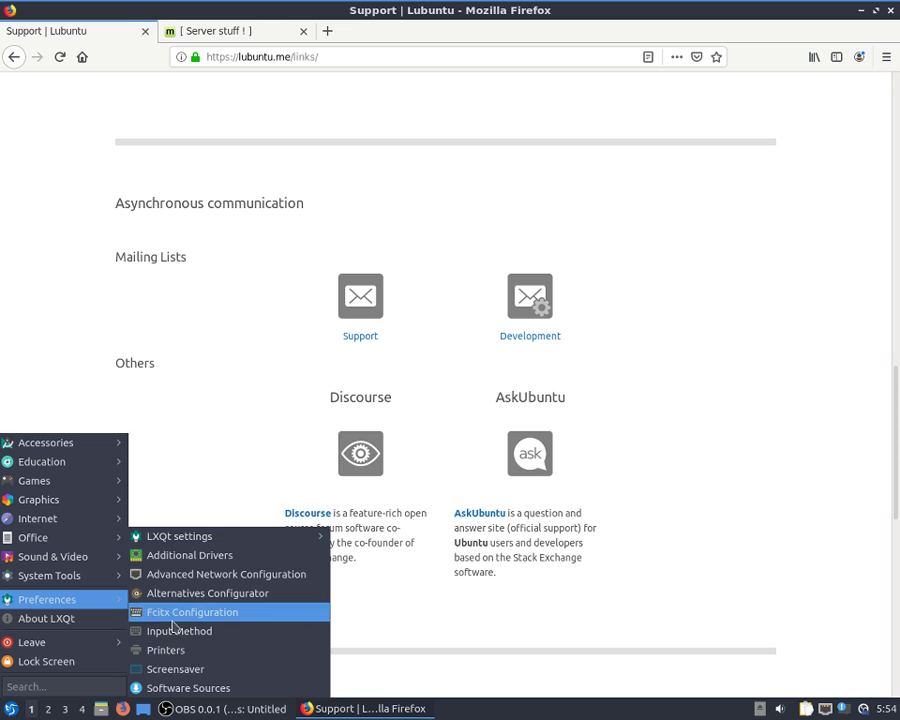
pyautogui.moveTo(298, 537)
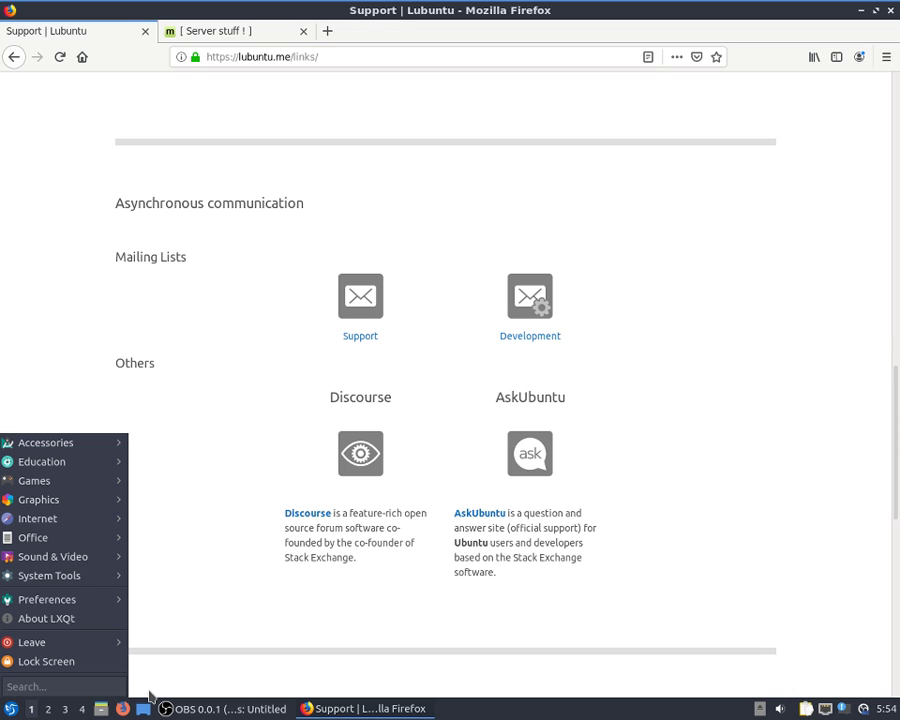
pyautogui.moveTo(20, 463)
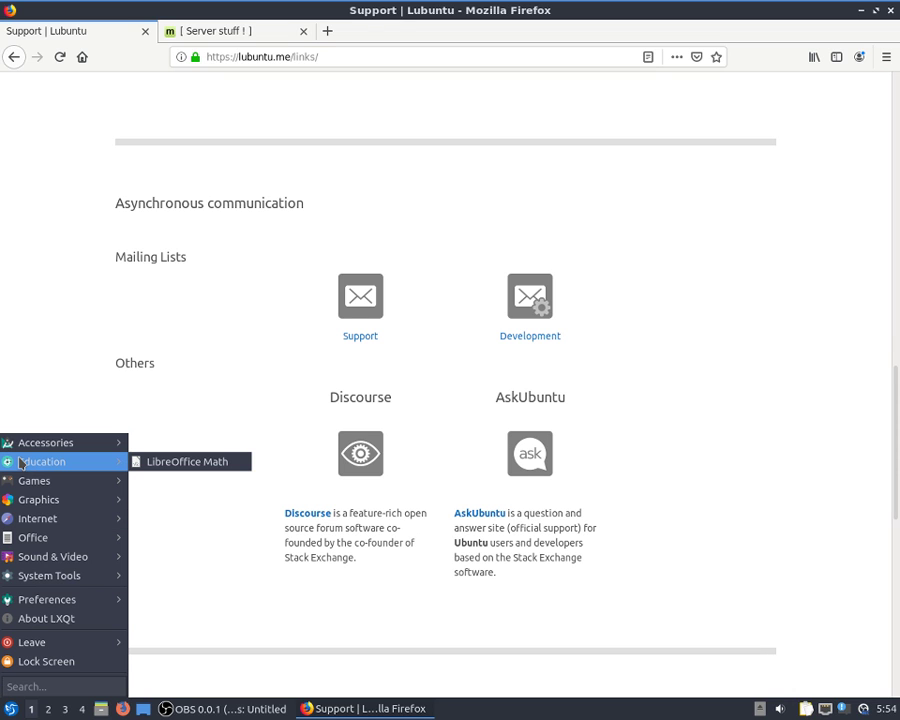
pyautogui.click(62, 618)
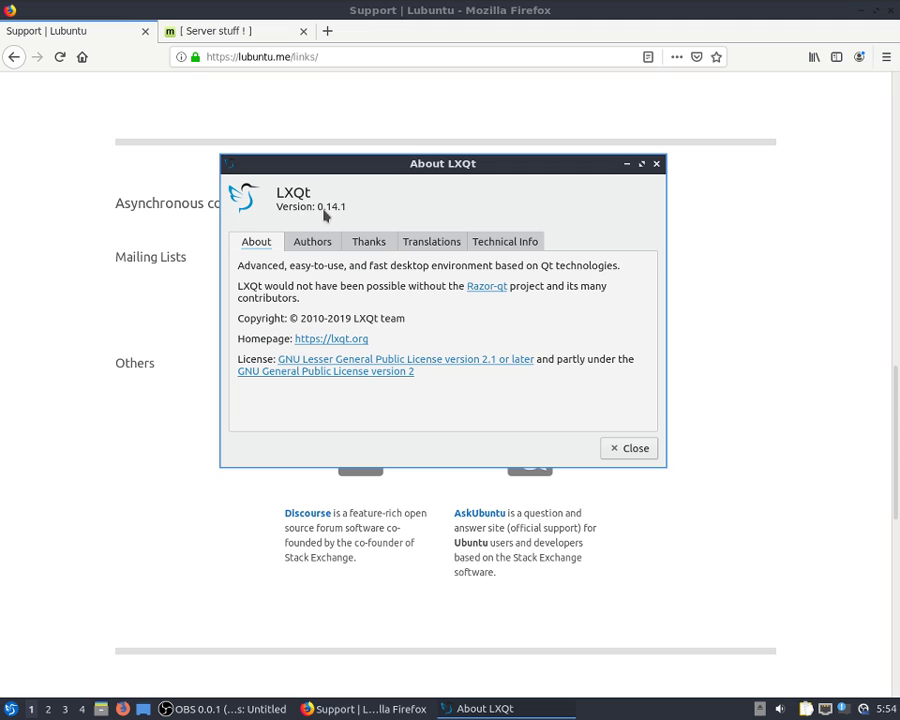
# Examine the applications installed in each launcher category, including sound and video, internet, graphics, games and system tools
pyautogui.press('super')
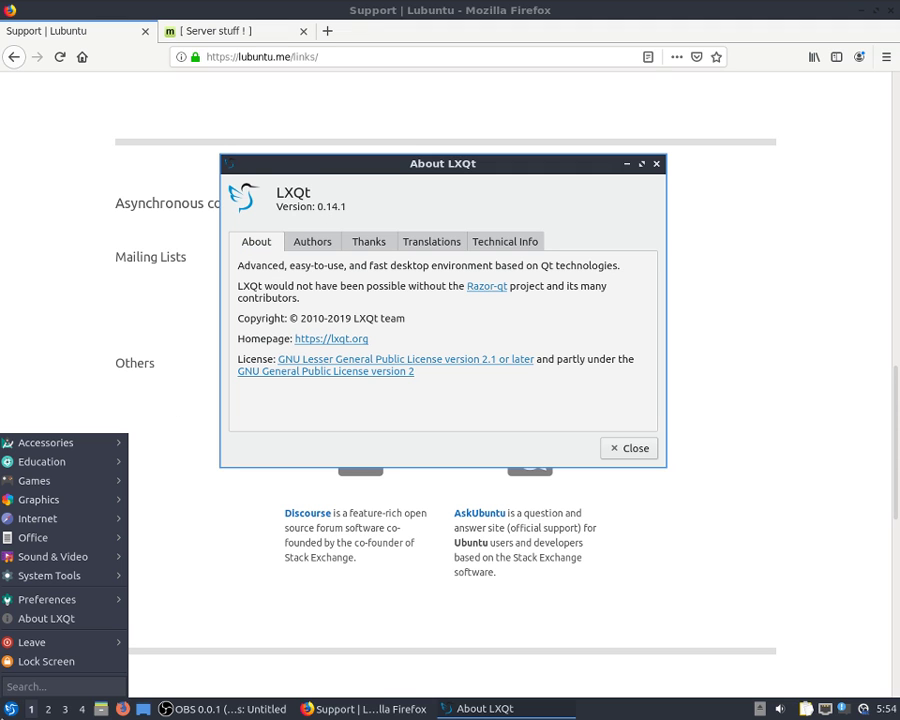
pyautogui.moveTo(90, 553)
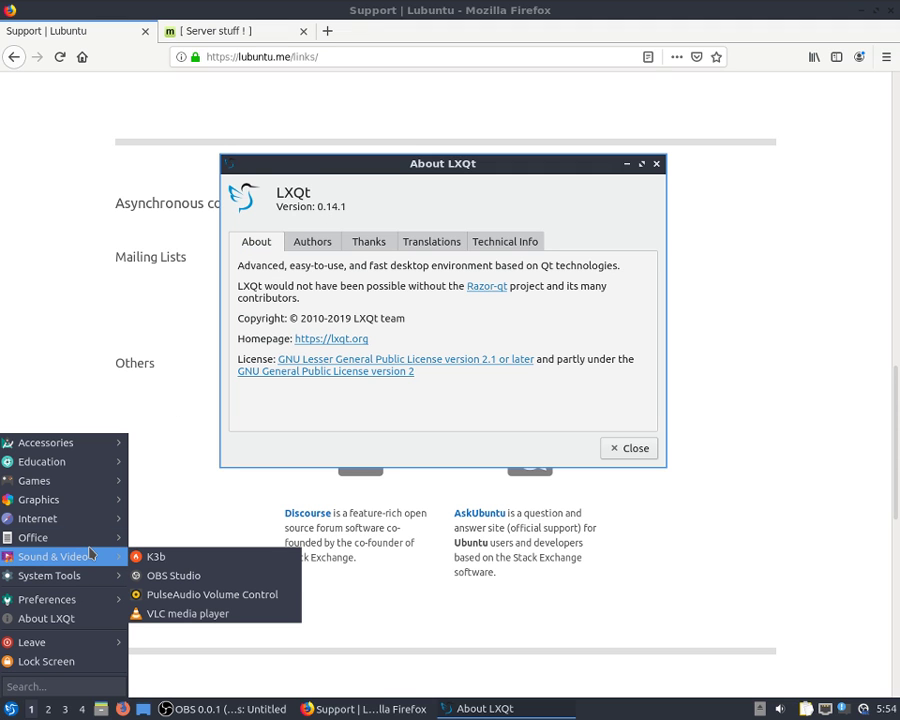
pyautogui.moveTo(93, 523)
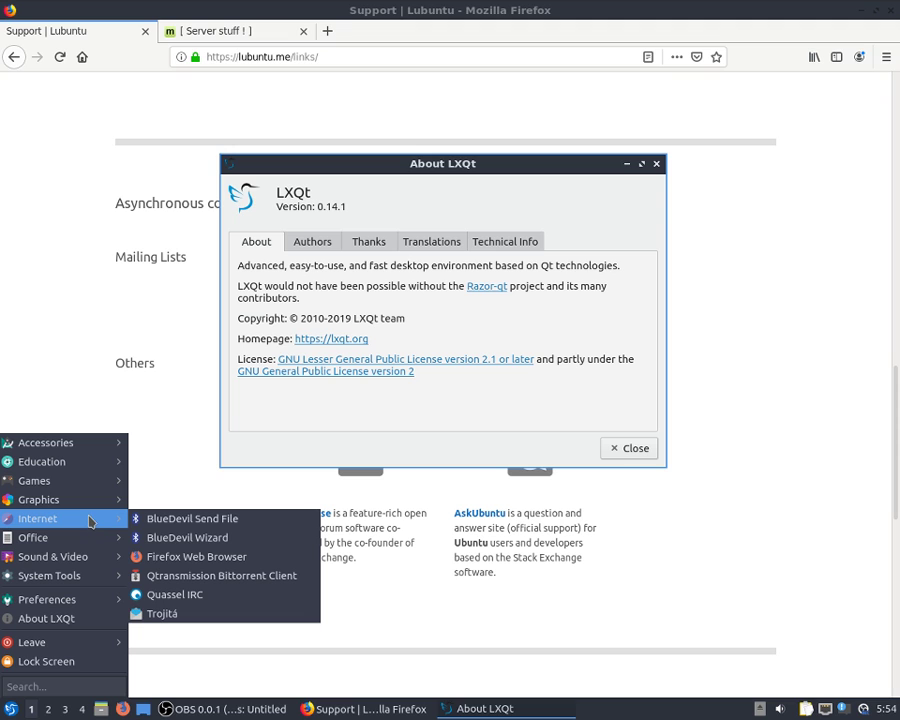
pyautogui.moveTo(90, 501)
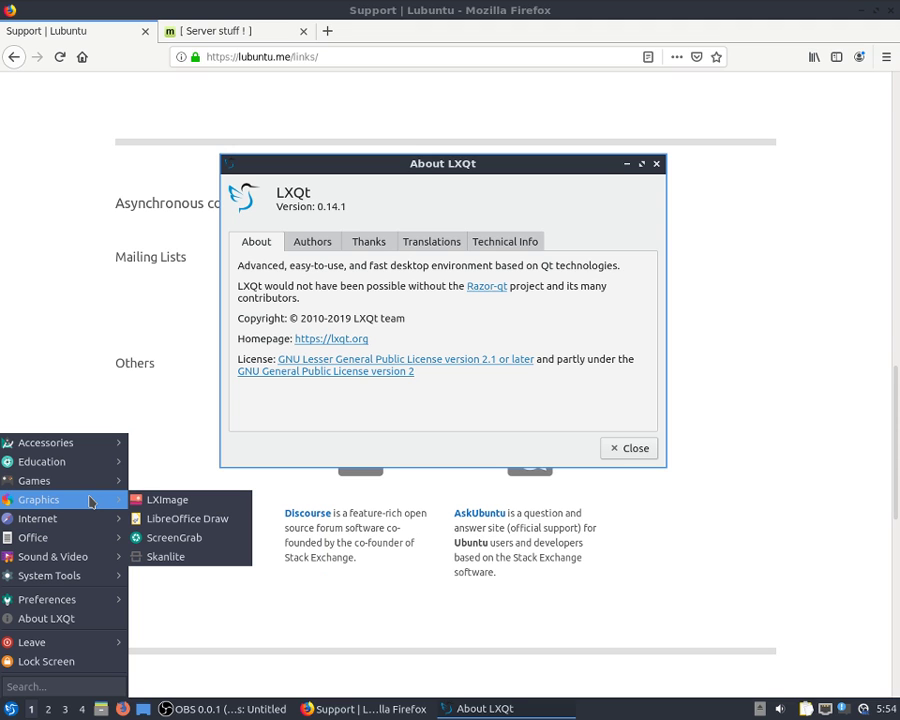
pyautogui.moveTo(85, 443)
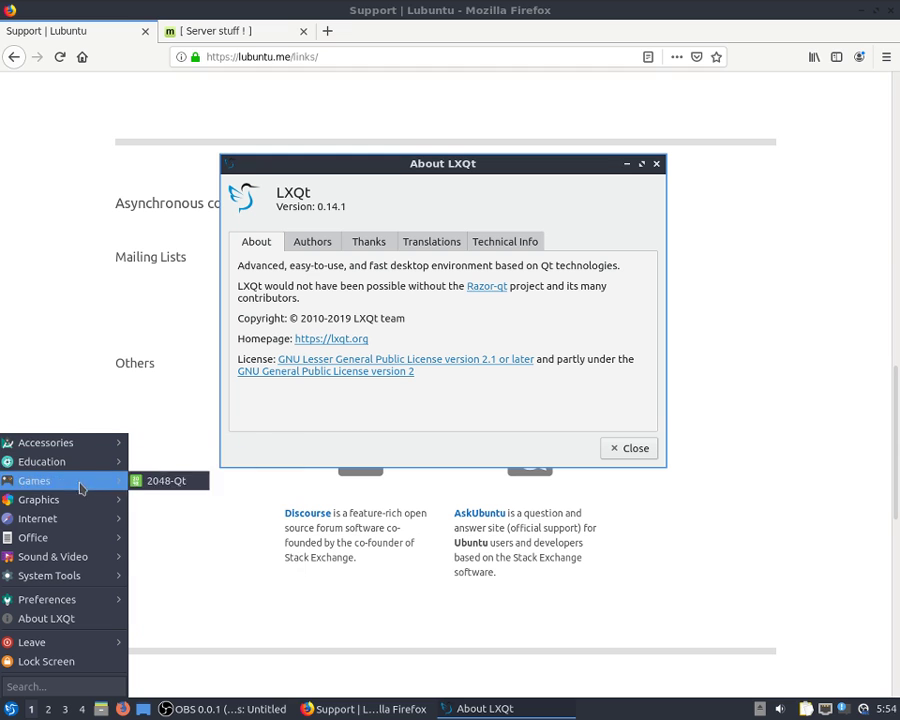
pyautogui.moveTo(75, 540)
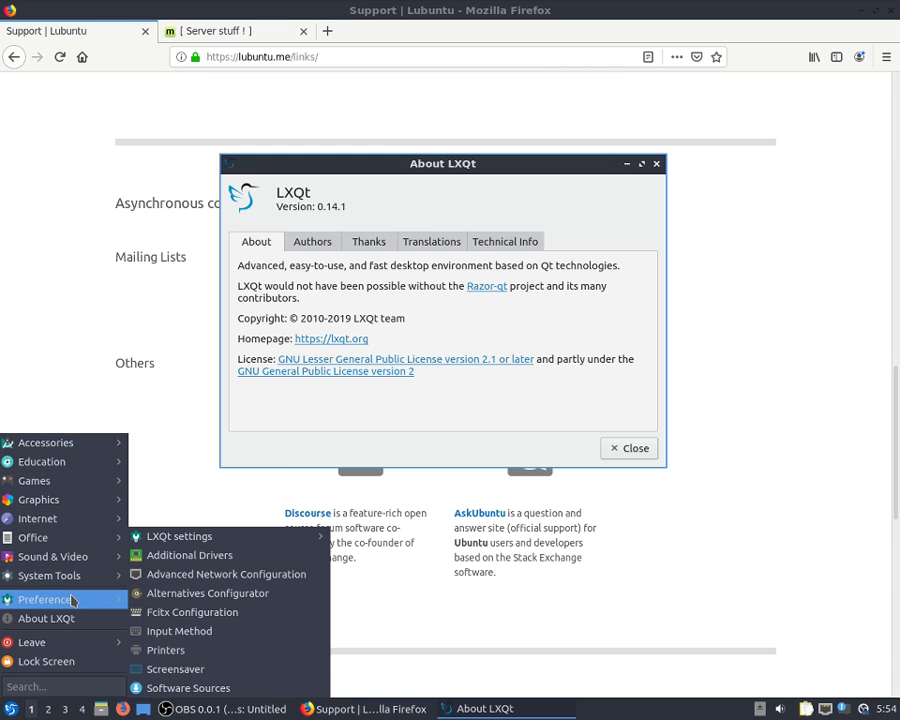
pyautogui.moveTo(82, 561)
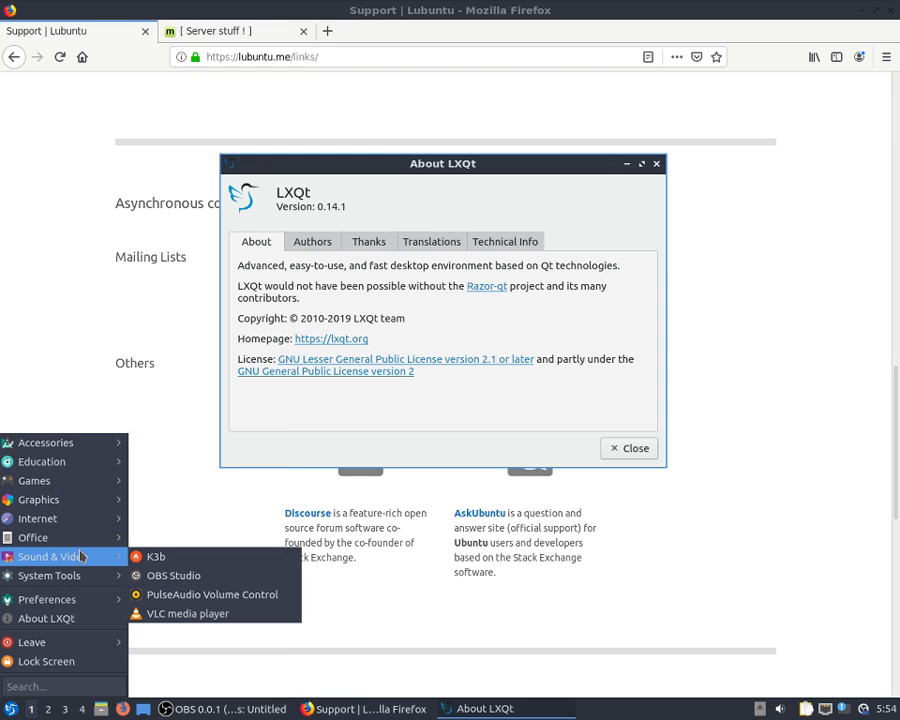
pyautogui.moveTo(77, 507)
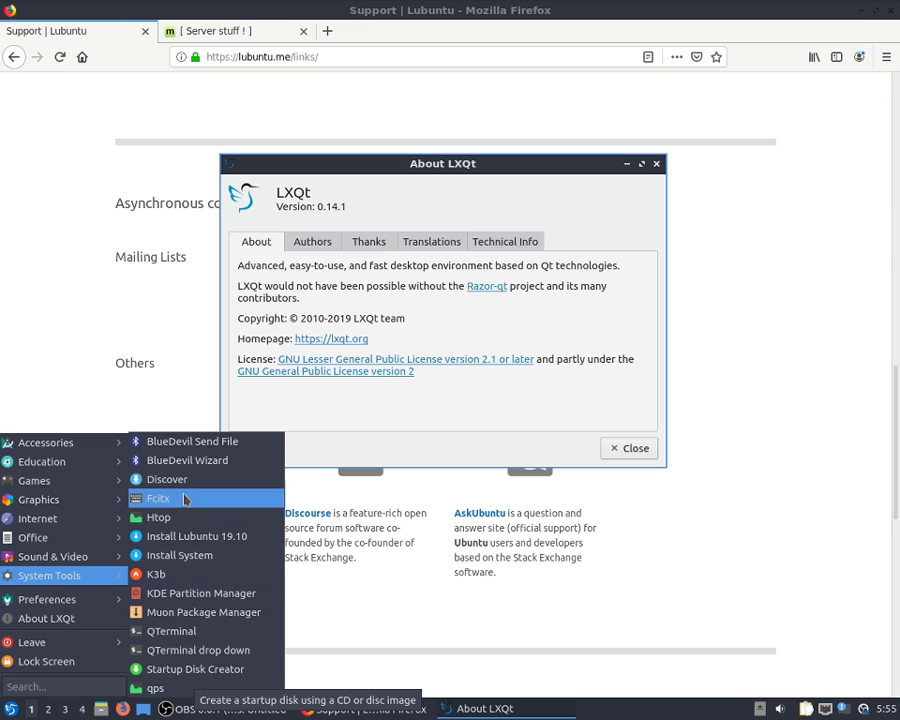
pyautogui.moveTo(48, 600)
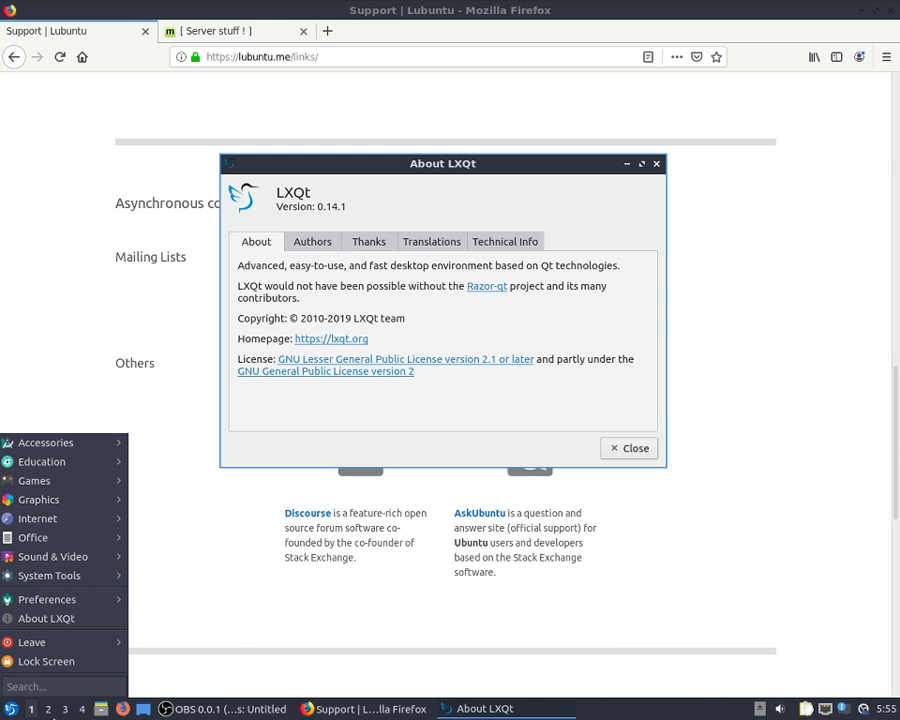
# Open Muon Package Manager and search the packages for gparted
pyautogui.moveTo(93, 607)
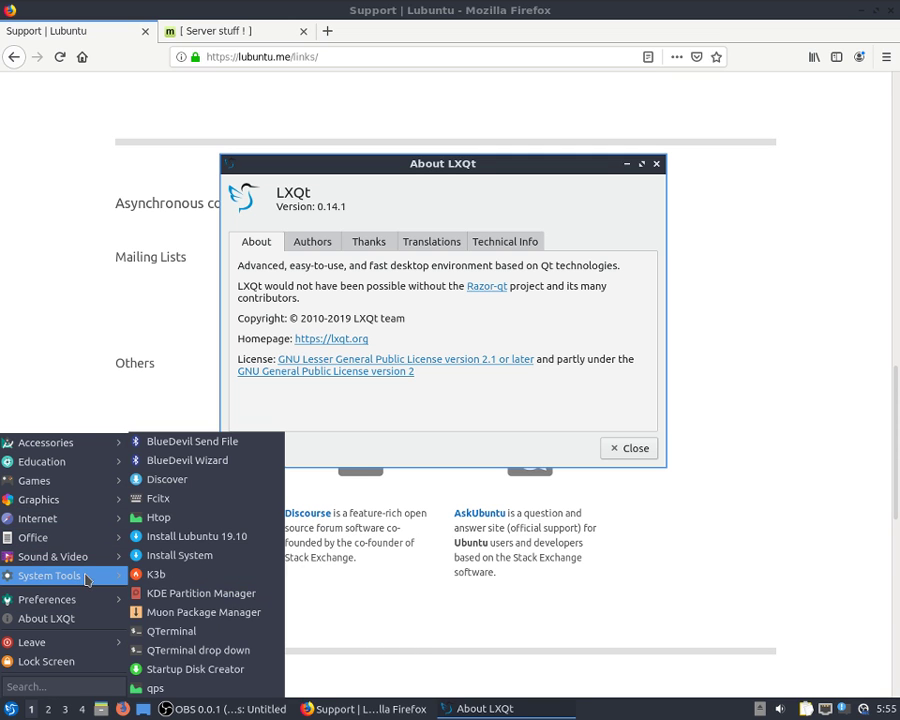
pyautogui.click(228, 612)
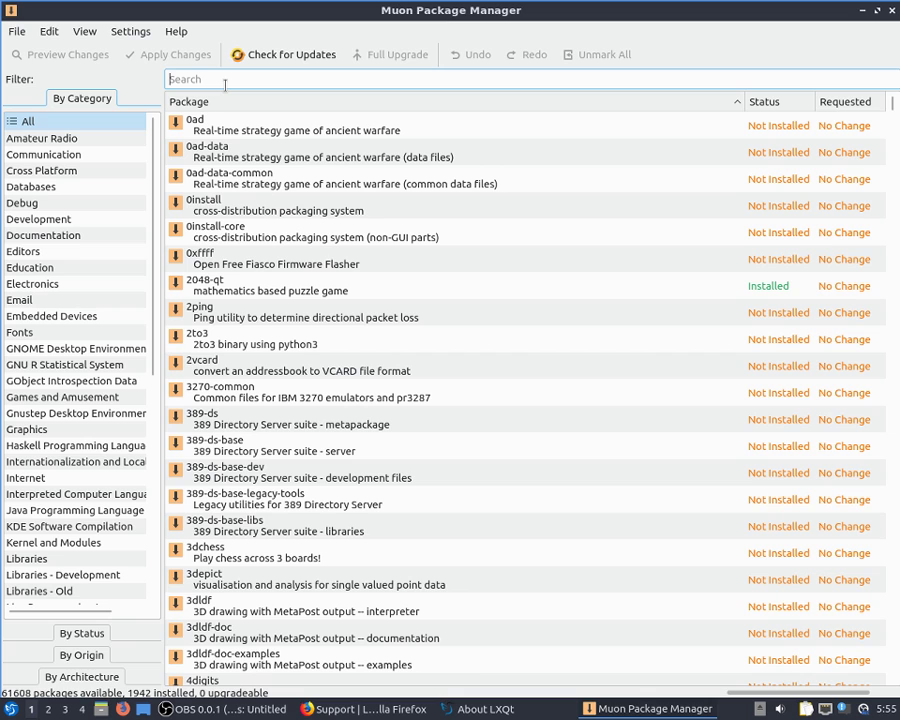
pyautogui.write('gparted')
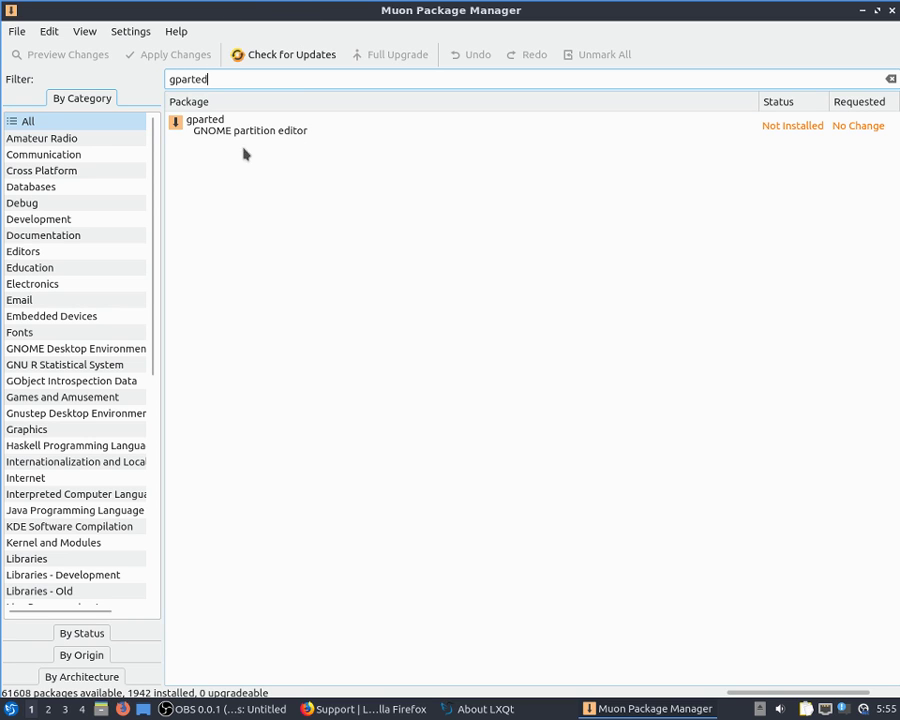
# Mark gparted for installation, accept the additional library packages it requires, and apply the changes
pyautogui.click(229, 131)
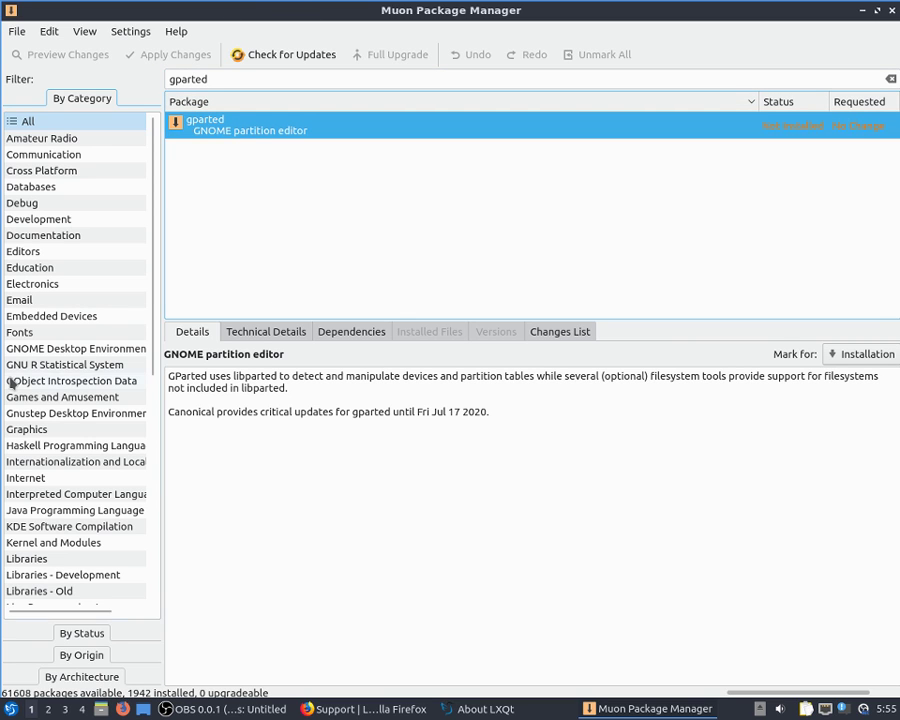
pyautogui.click(836, 355)
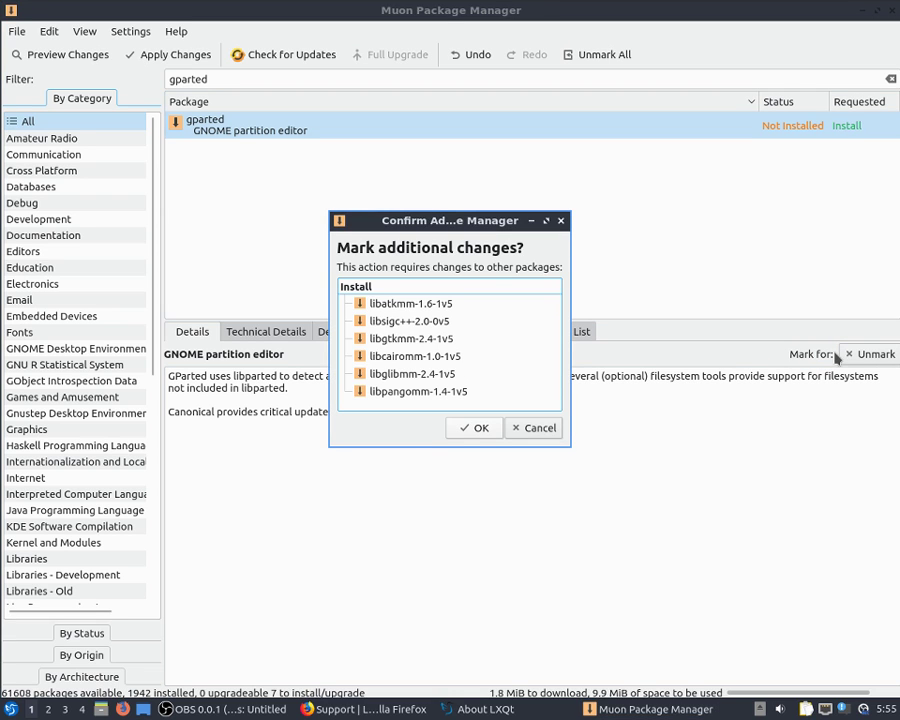
pyautogui.click(476, 429)
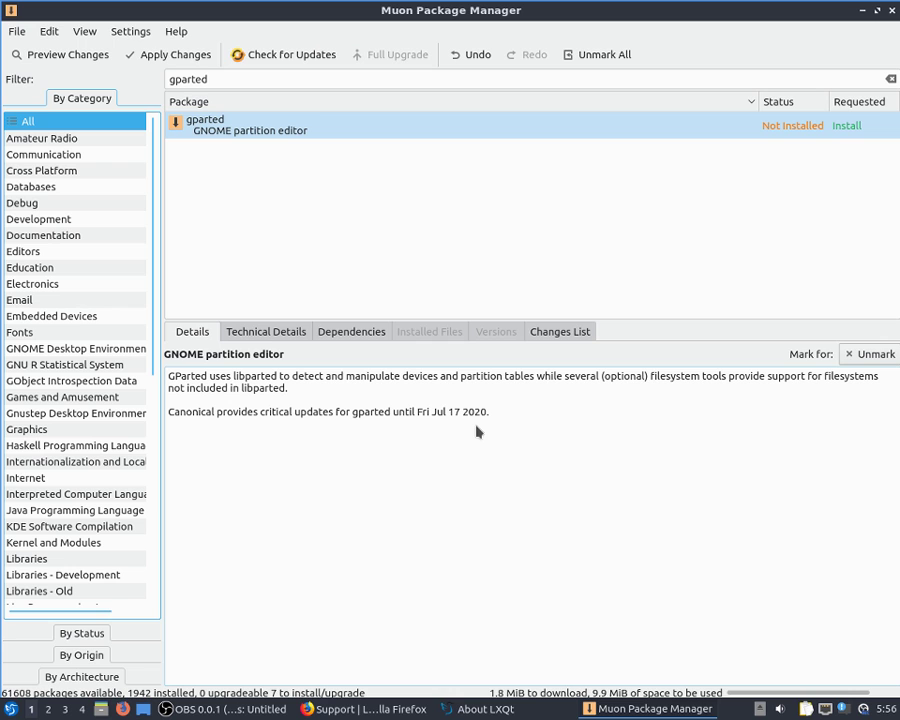
pyautogui.click(184, 56)
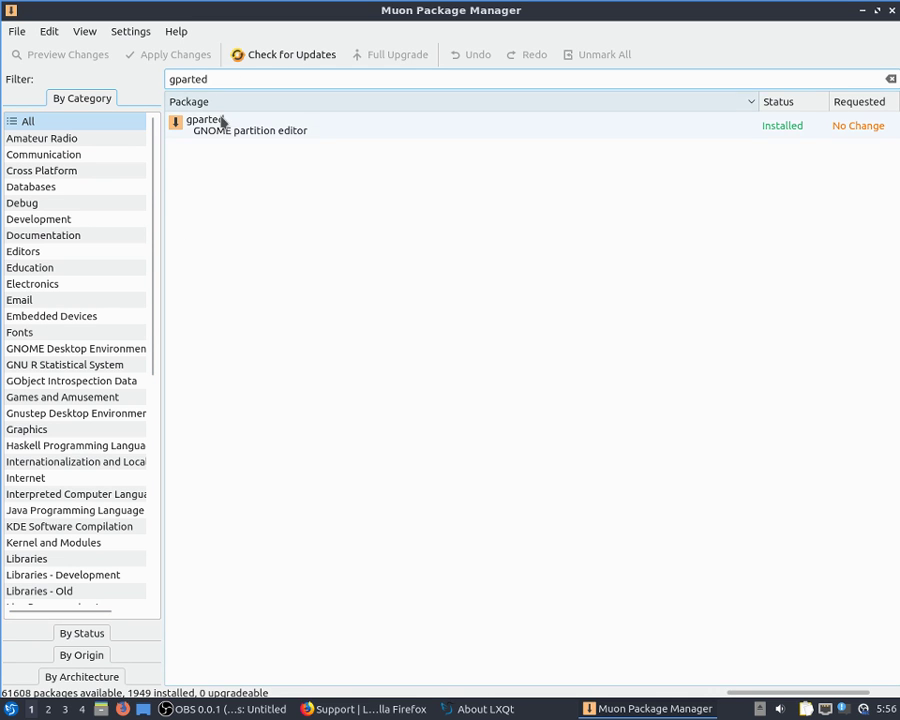
# Look over the system tools for the GParted entry, open Startup Disk Creator and close its window again
pyautogui.click(10, 709)
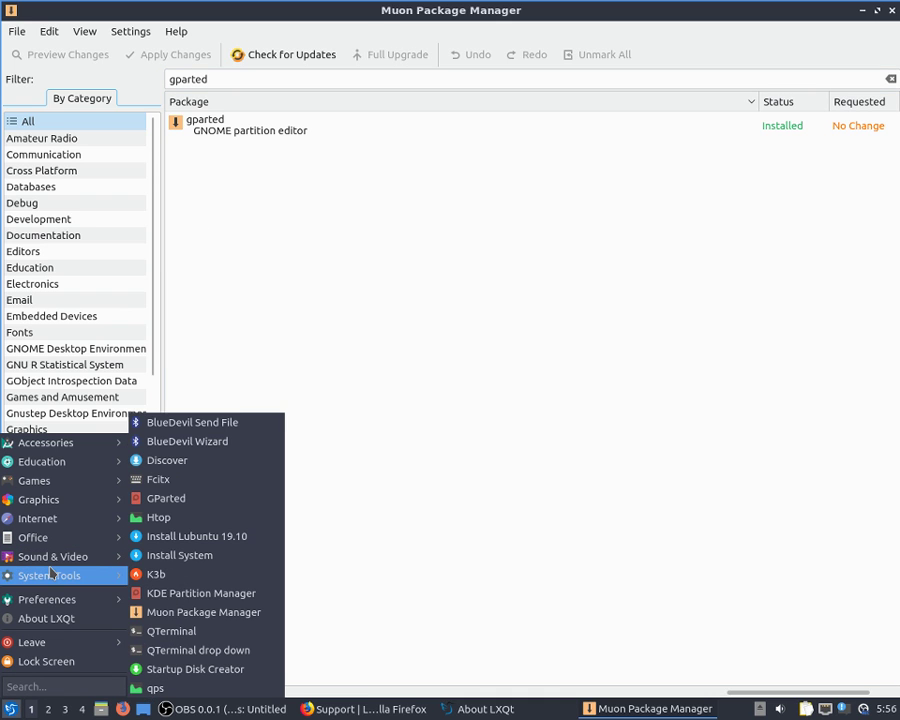
pyautogui.moveTo(60, 575)
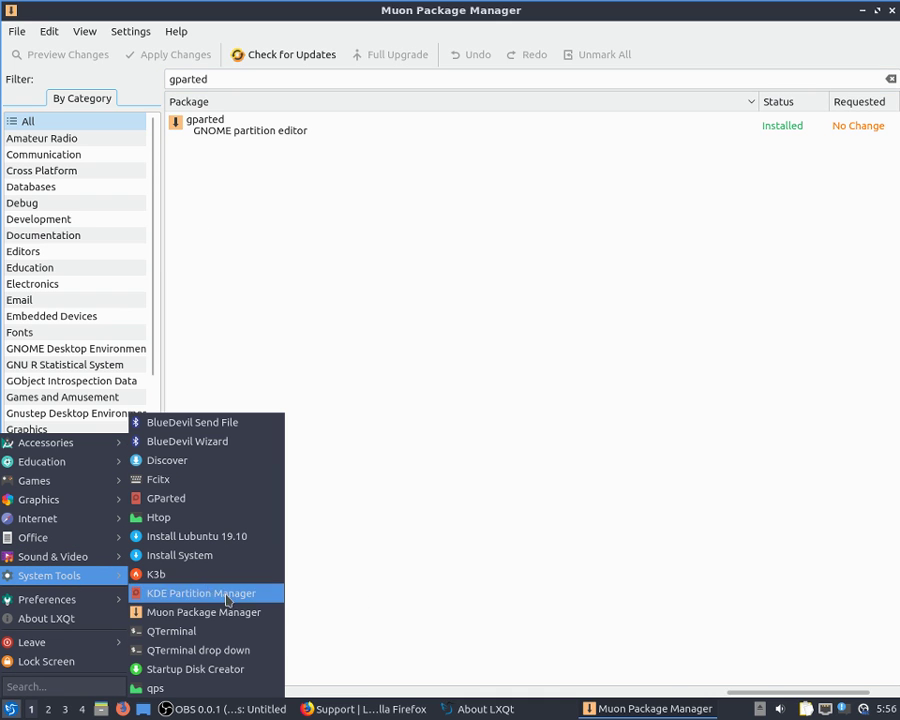
pyautogui.click(236, 648)
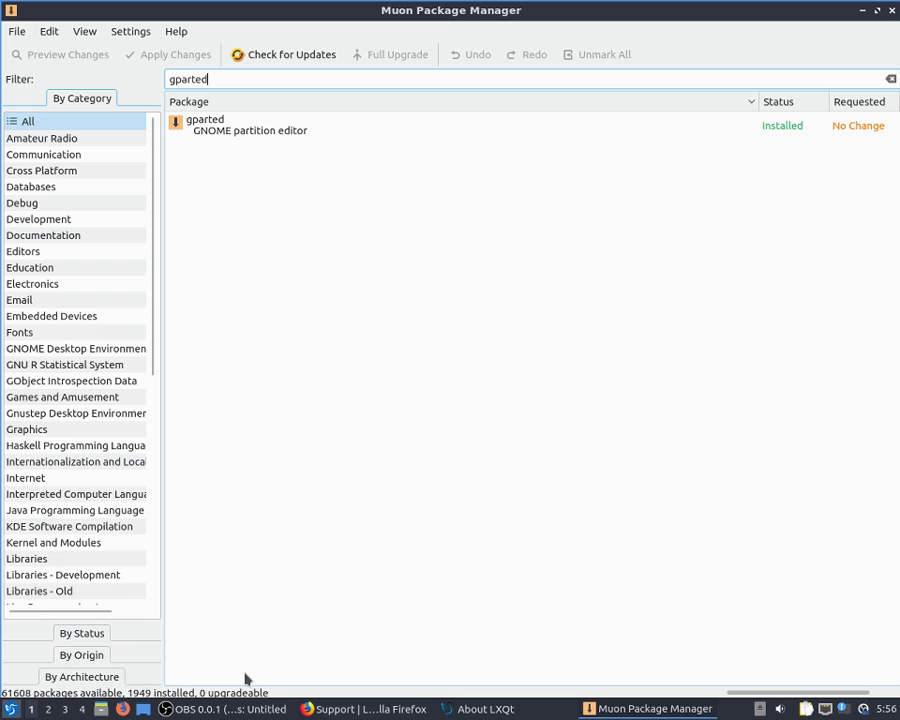
pyautogui.click(10, 709)
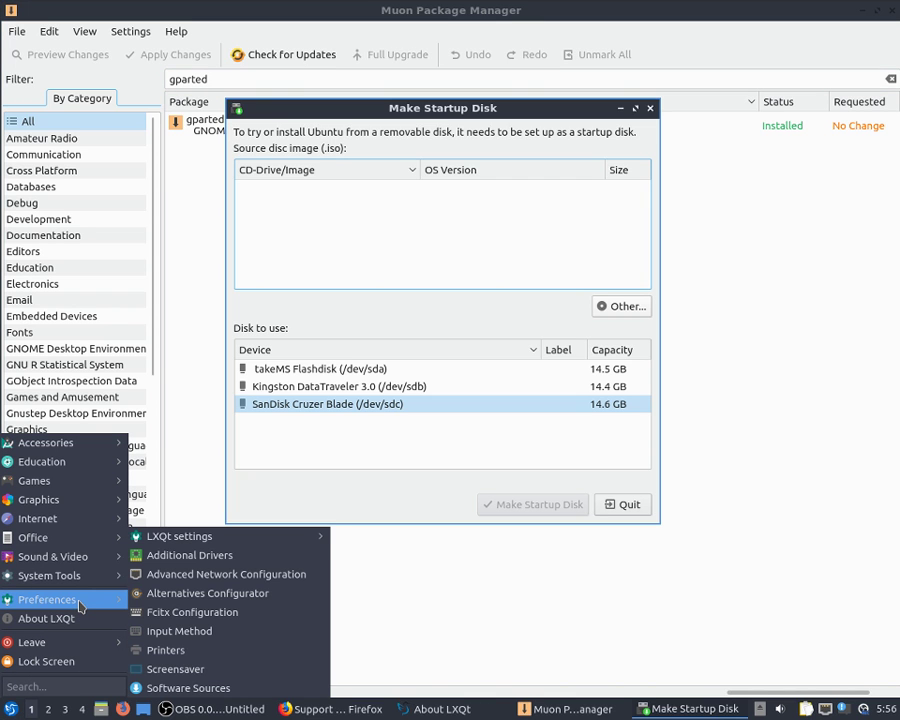
pyautogui.click(655, 113)
pyautogui.click(651, 110)
# Open the LXQt Power Management settings, review the Lid, Idle and Battery pages, and close the window
pyautogui.click(10, 709)
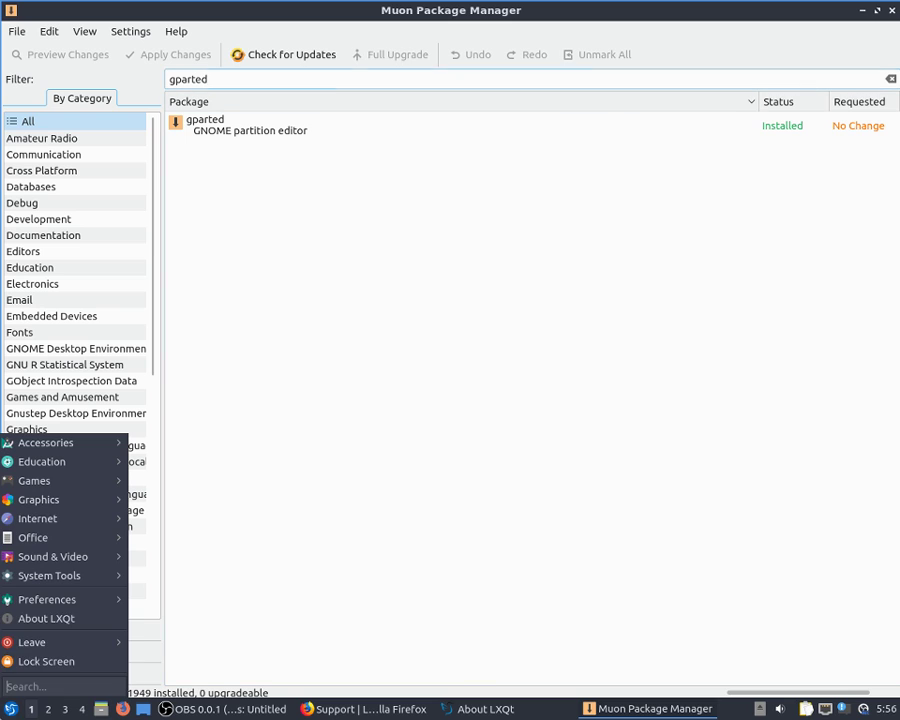
pyautogui.moveTo(83, 600)
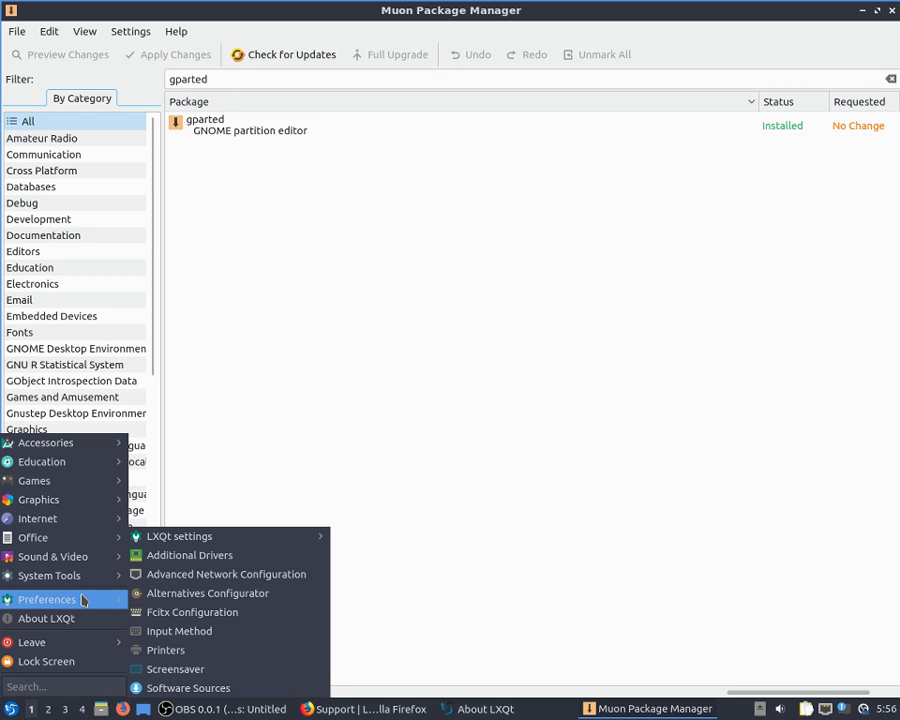
pyautogui.moveTo(288, 541)
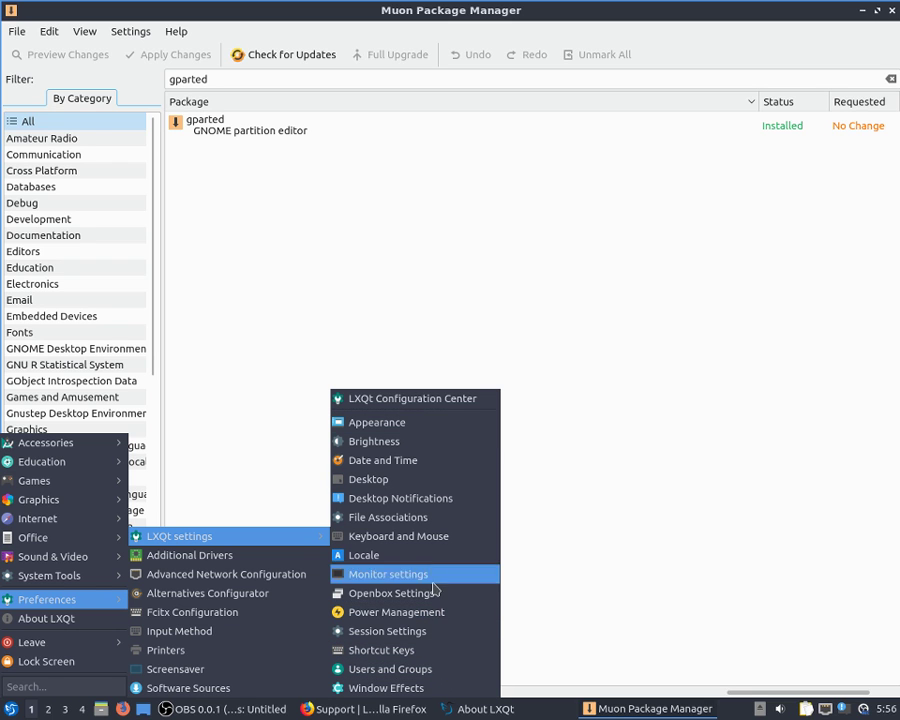
pyautogui.click(433, 613)
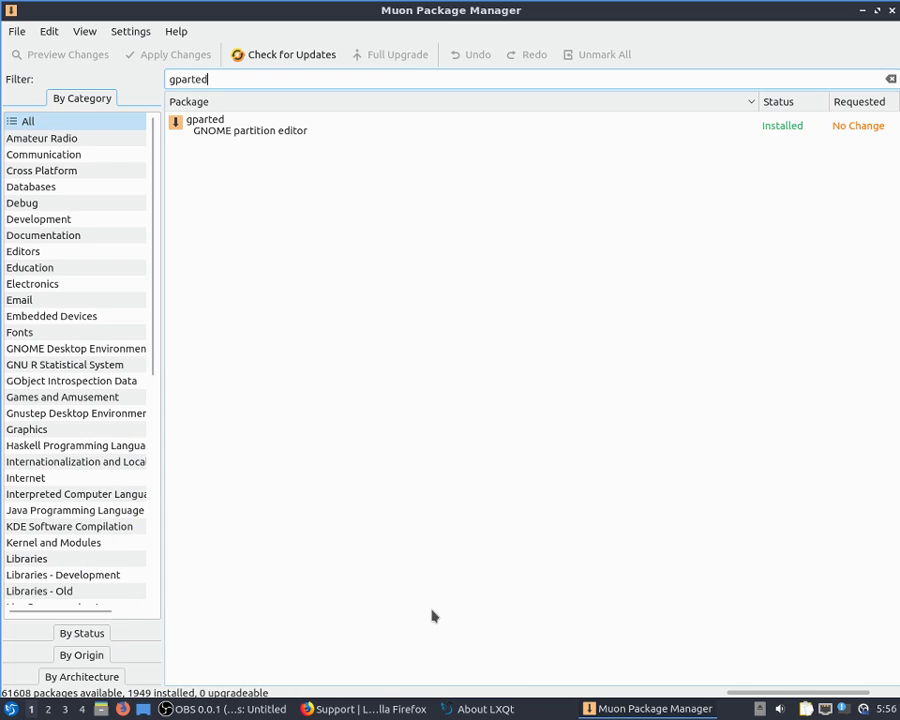
pyautogui.click(316, 245)
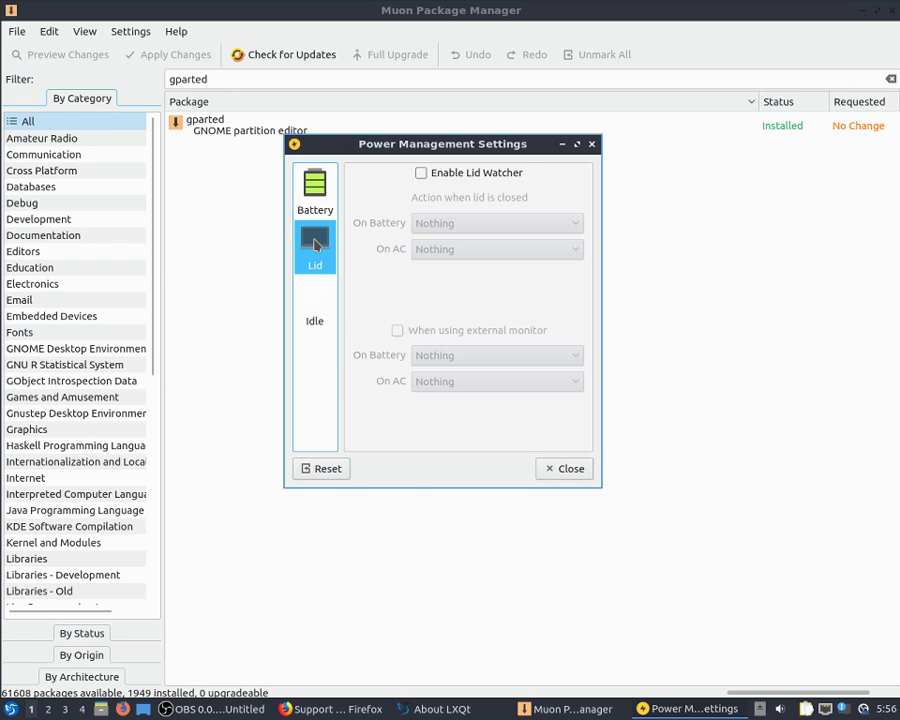
pyautogui.click(315, 295)
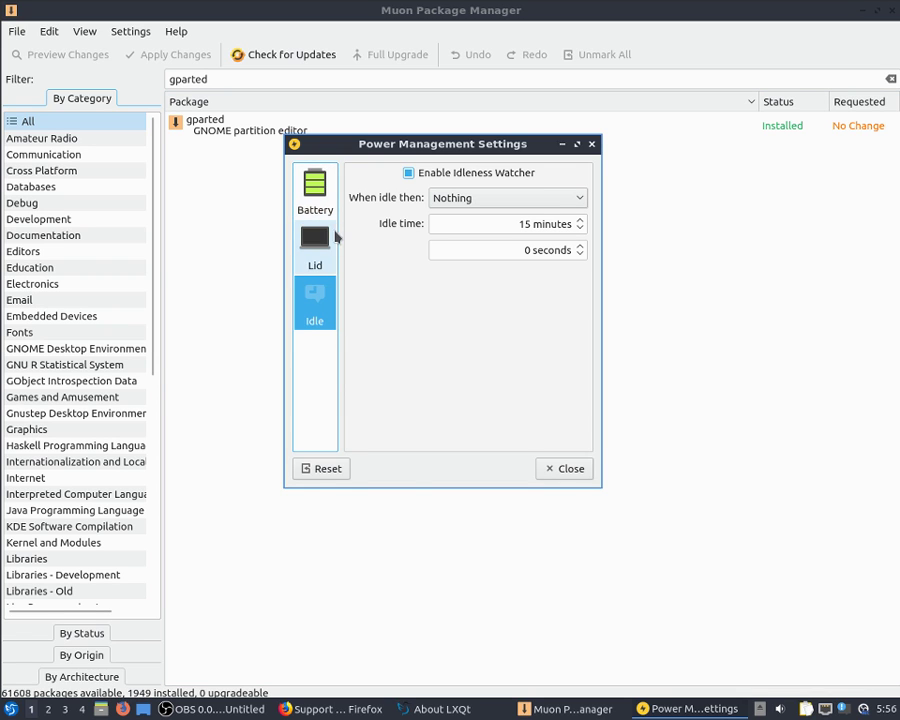
pyautogui.click(315, 240)
pyautogui.click(325, 200)
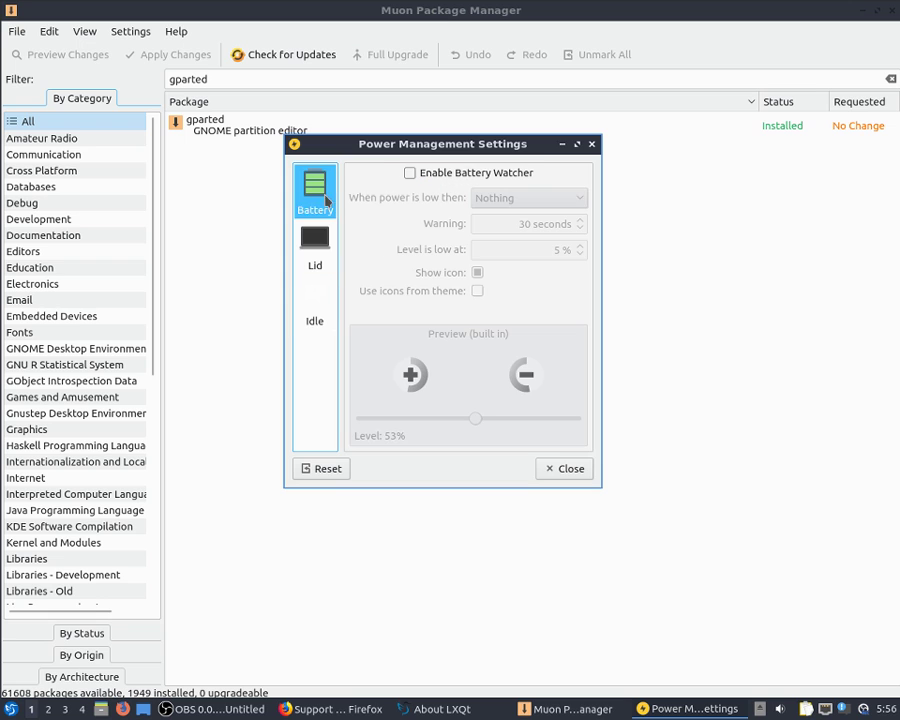
pyautogui.click(591, 144)
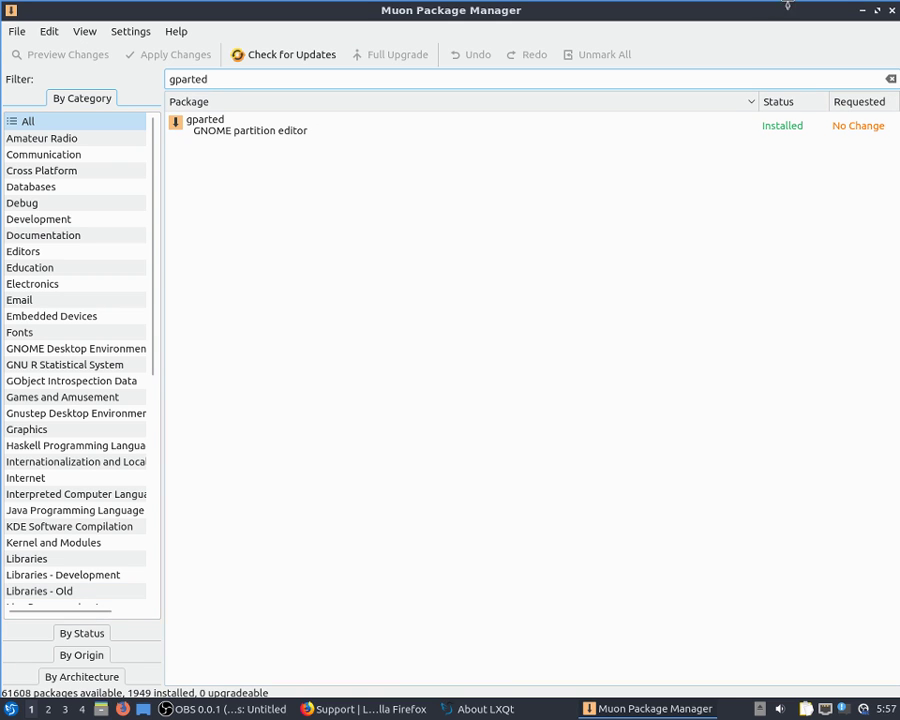
# Clear the desktop by minimizing Muon Package Manager and Firefox and closing About LXQt, and open a terminal
pyautogui.click(863, 11)
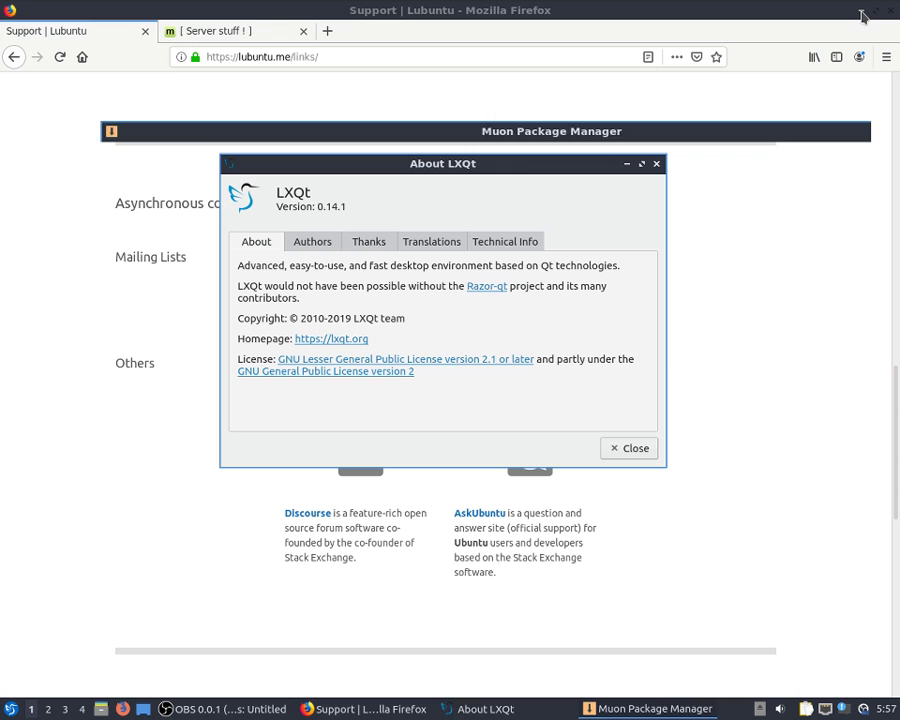
pyautogui.click(656, 164)
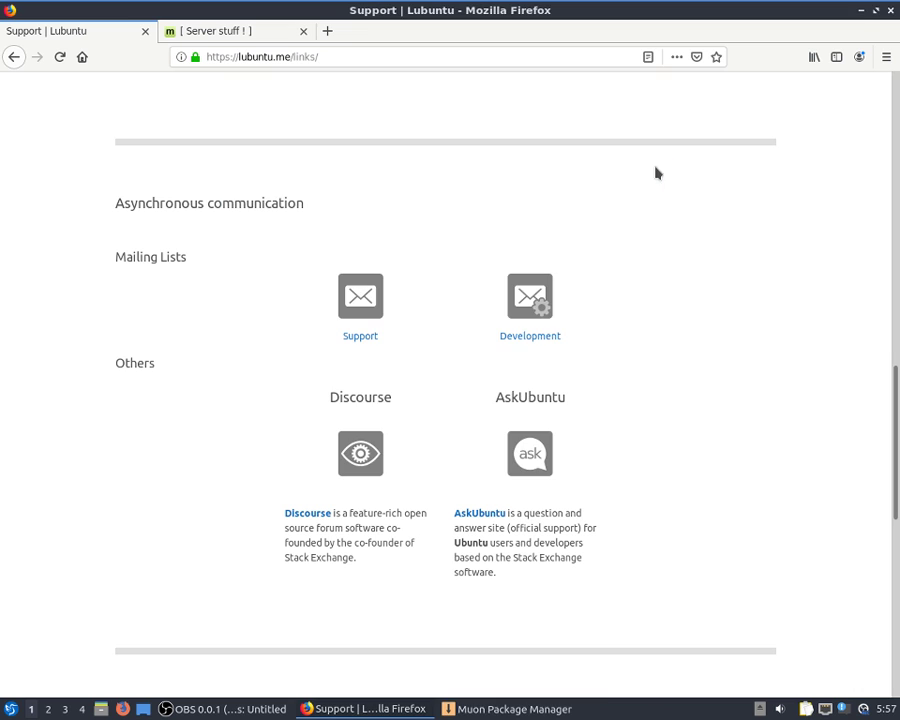
pyautogui.click(863, 11)
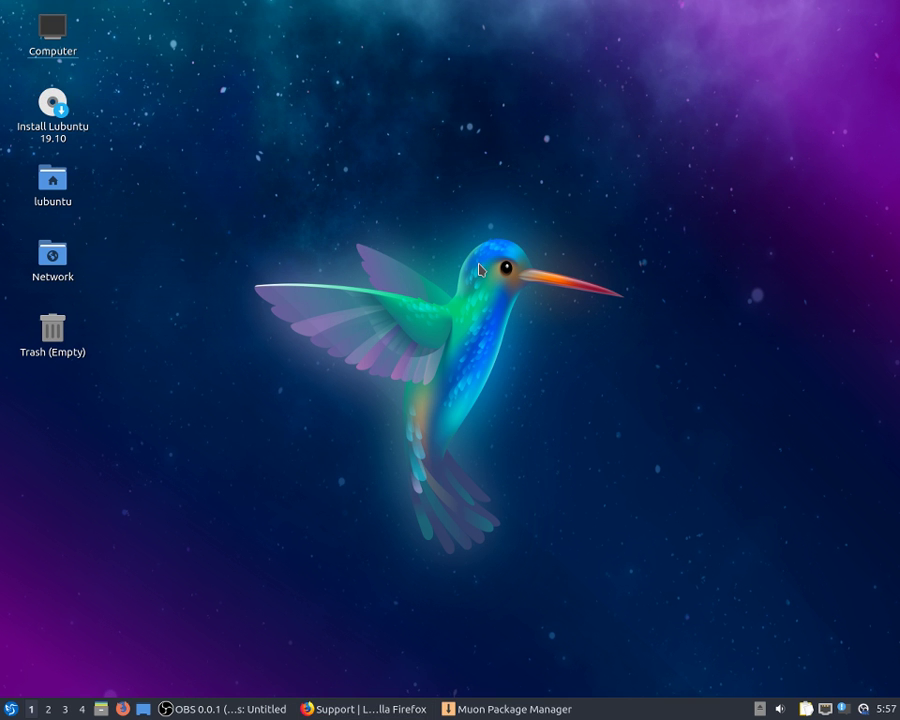
pyautogui.hotkey('ctrl', 'alt', 't')
pyautogui.write('su')
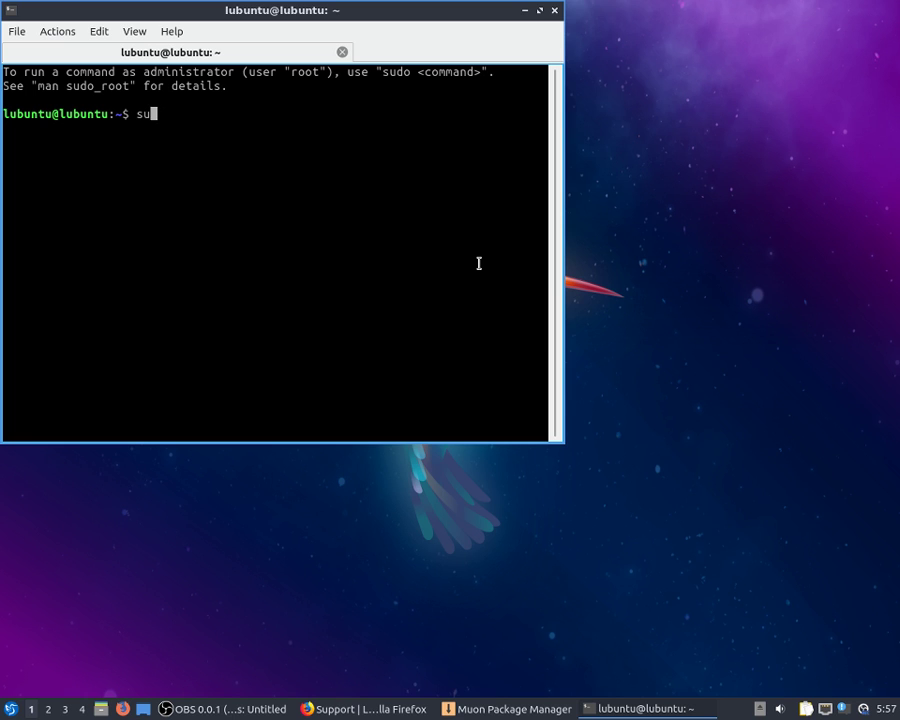
pyautogui.write('do ap')
pyautogui.press('BackSpace')
pyautogui.press('Home')
pyautogui.moveTo(205, 113); pyautogui.dragTo(5, 99)
pyautogui.click(198, 116)
pyautogui.moveTo(198, 116); pyautogui.dragTo(134, 114)
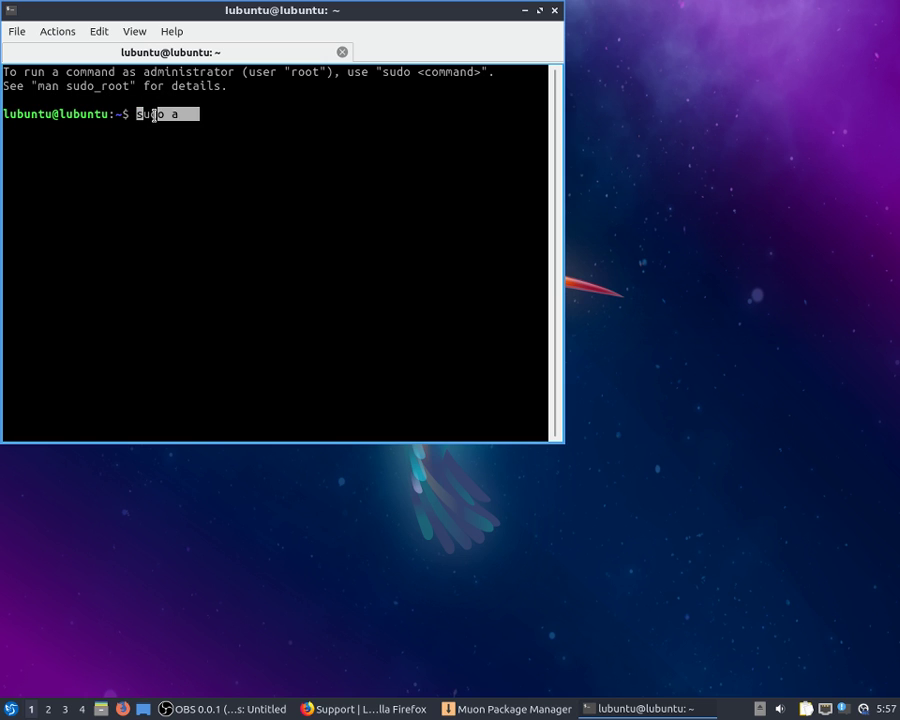
pyautogui.click(176, 114)
pyautogui.doubleClick(181, 114)
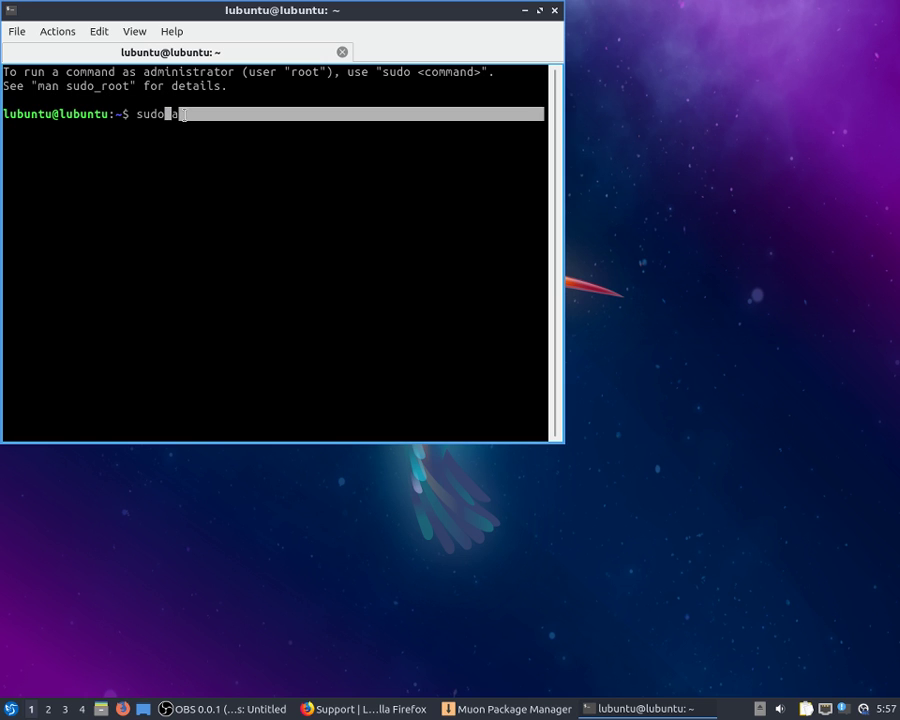
pyautogui.press('BackSpace')
pyautogui.press('BackSpace')
pyautogui.press('BackSpace')
pyautogui.press('BackSpace')
pyautogui.press('BackSpace')
pyautogui.press('BackSpace')
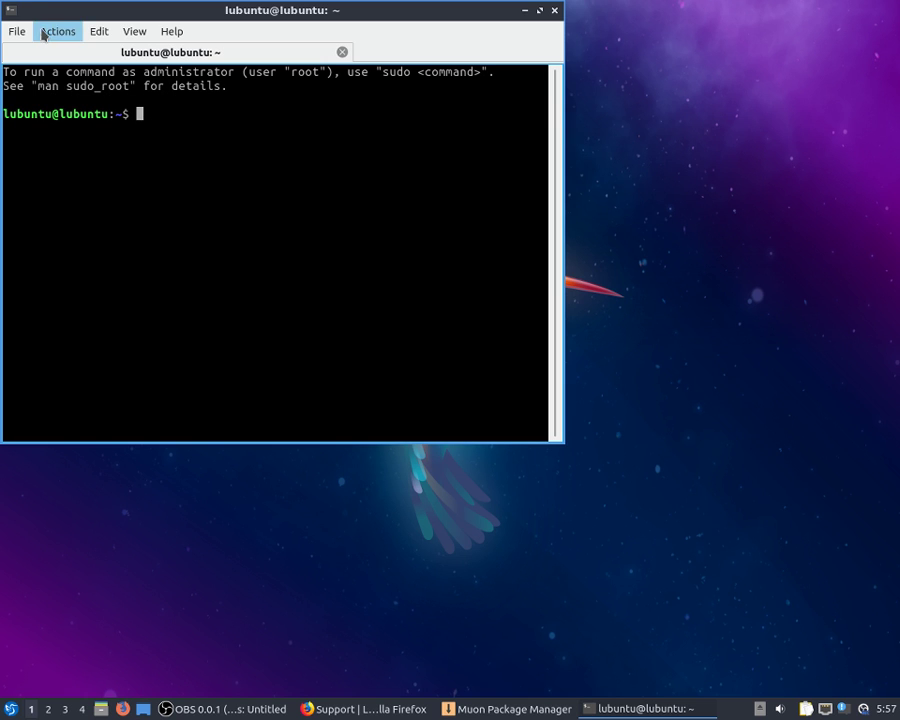
# Set the terminal font size to 21 pt in the terminal preferences and apply the change
pyautogui.click(62, 31)
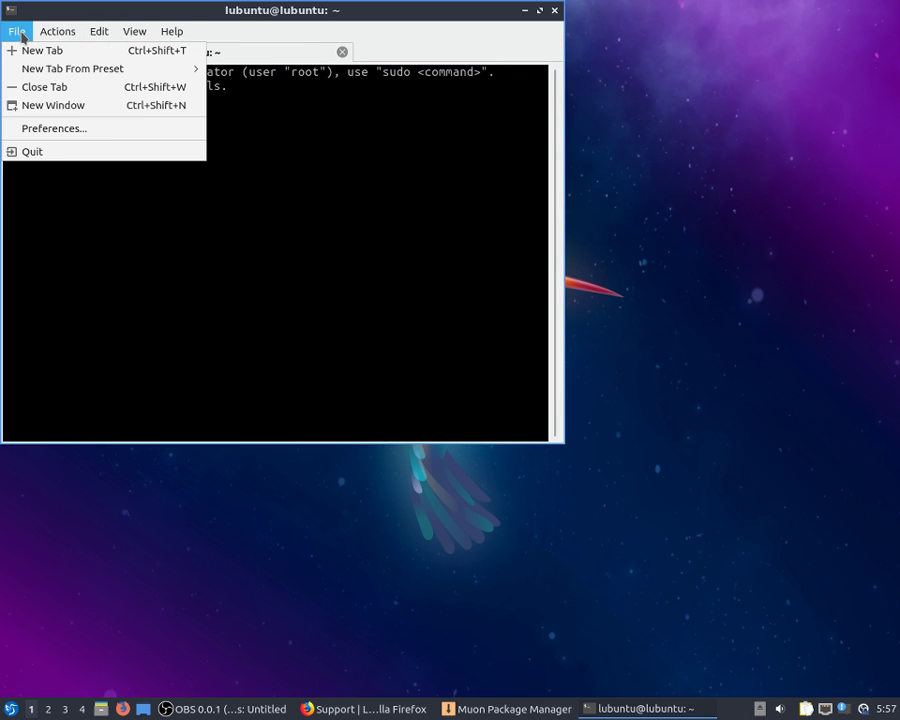
pyautogui.click(54, 128)
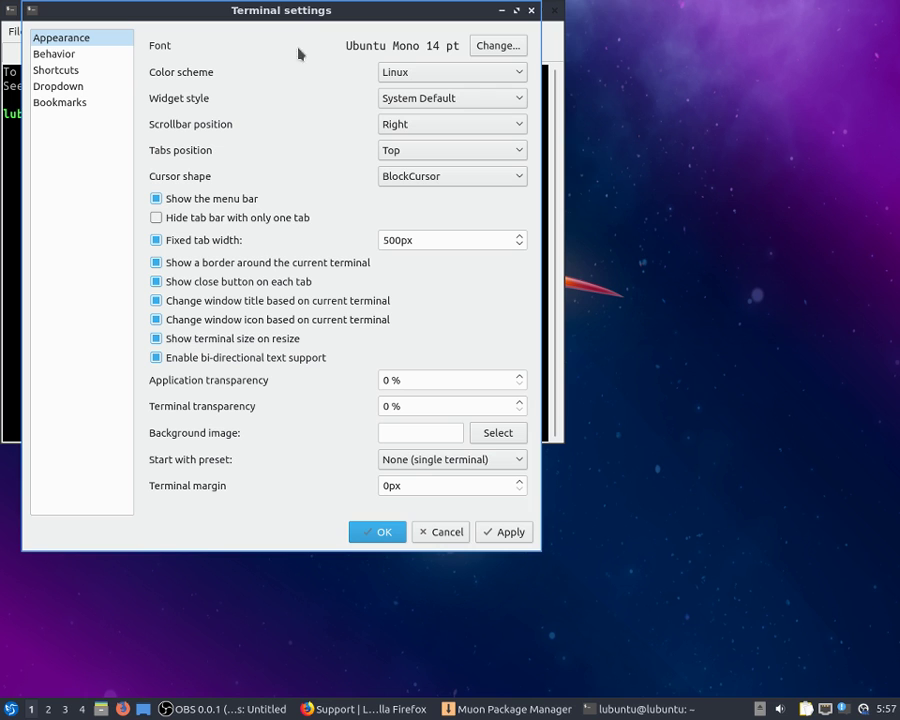
pyautogui.click(502, 47)
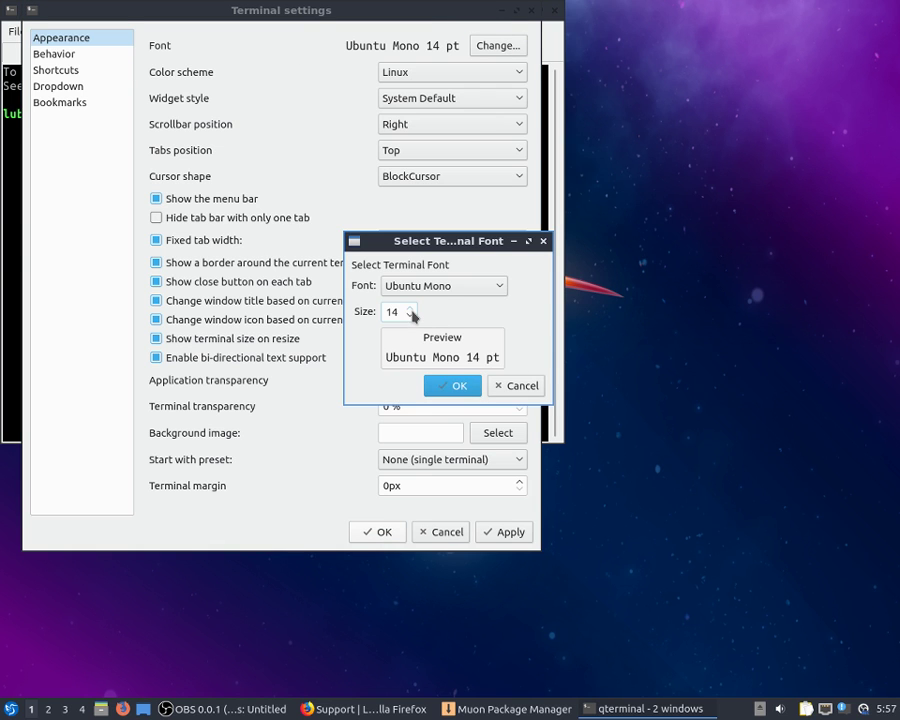
pyautogui.scroll(3, 410, 312)
pyautogui.scroll(4, 412, 314)
pyautogui.click(452, 388)
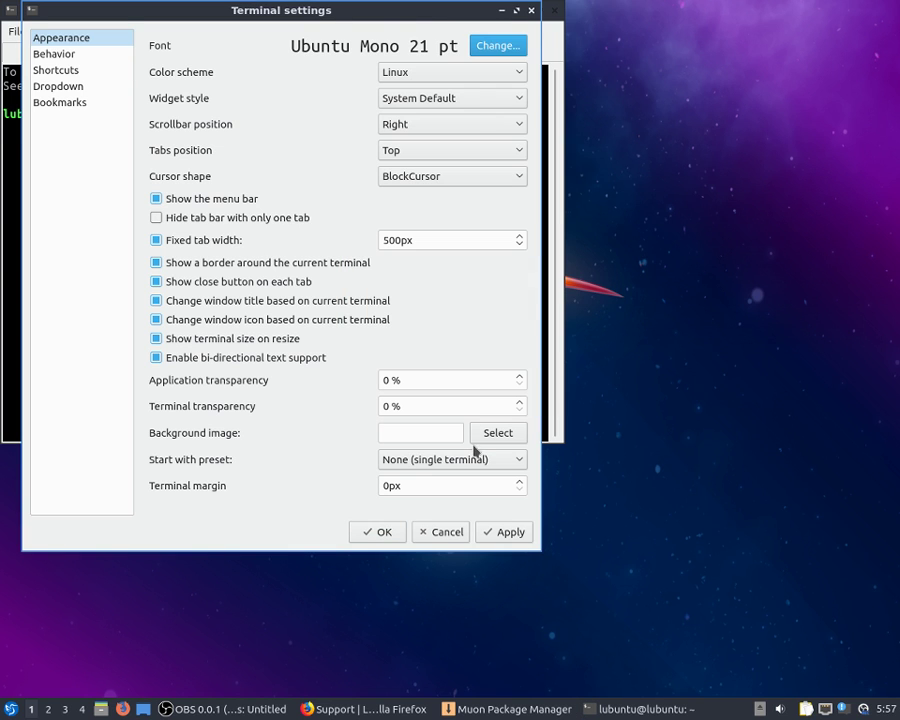
pyautogui.click(508, 532)
pyautogui.click(362, 532)
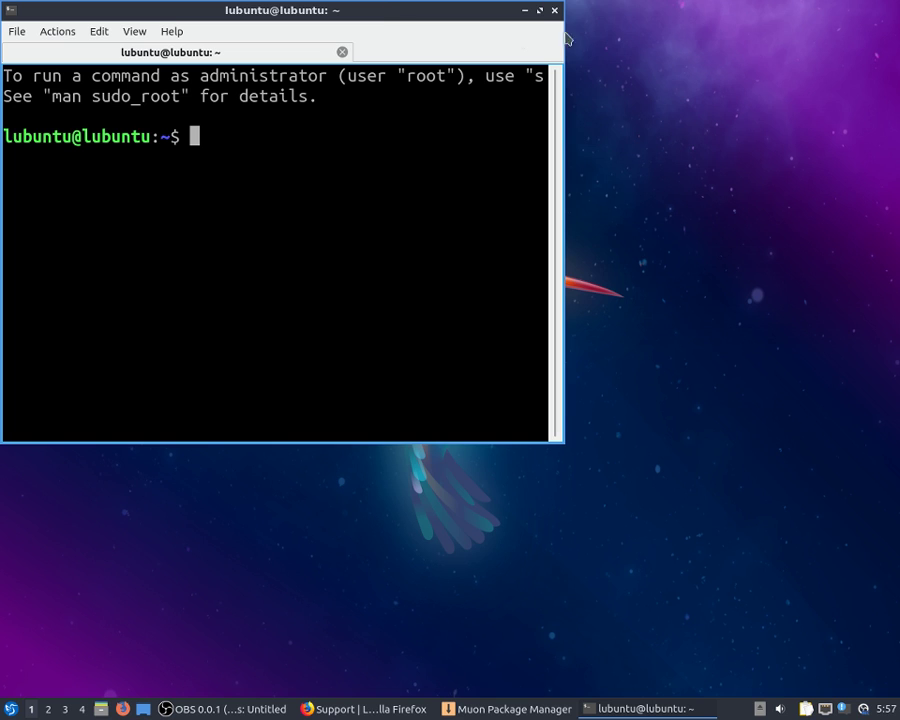
# Maximize the terminal and run "sudo apt install hardinfo", agreeing to continue with the installation
pyautogui.click(539, 11)
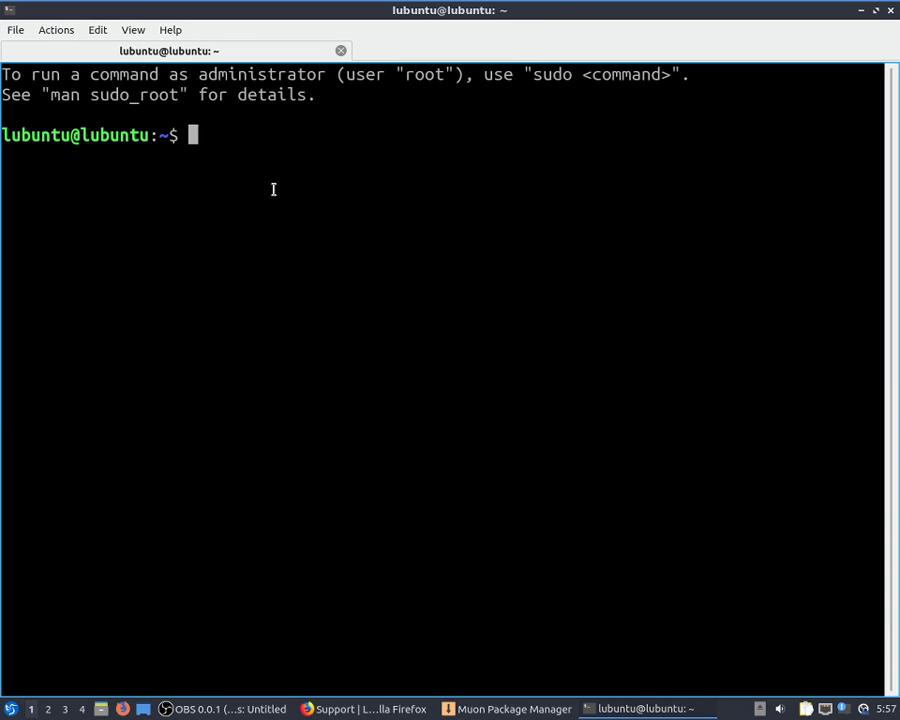
pyautogui.write('sudo a')
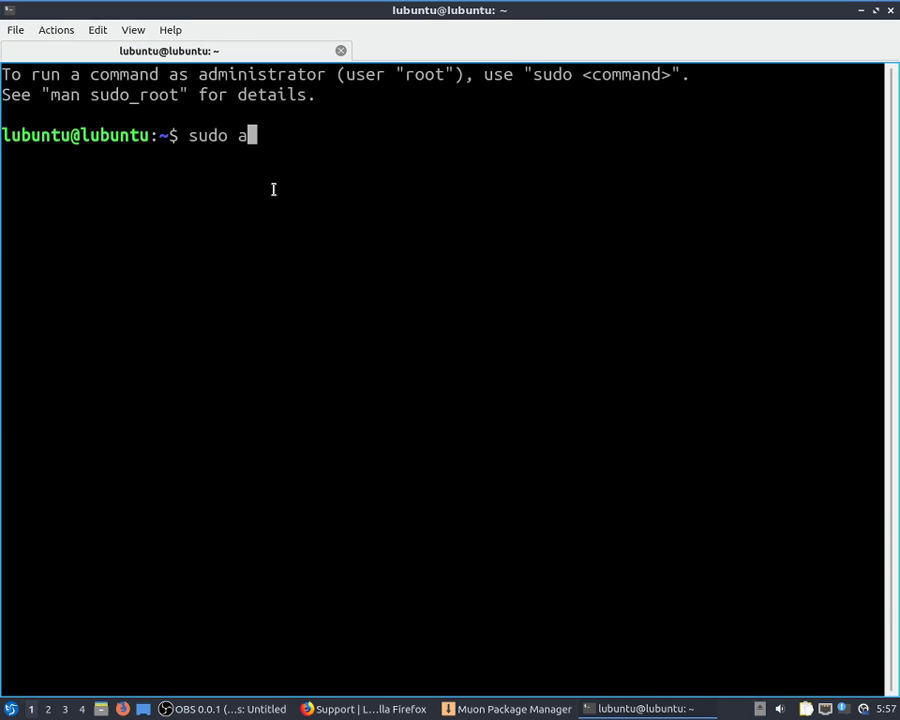
pyautogui.write('pt ins')
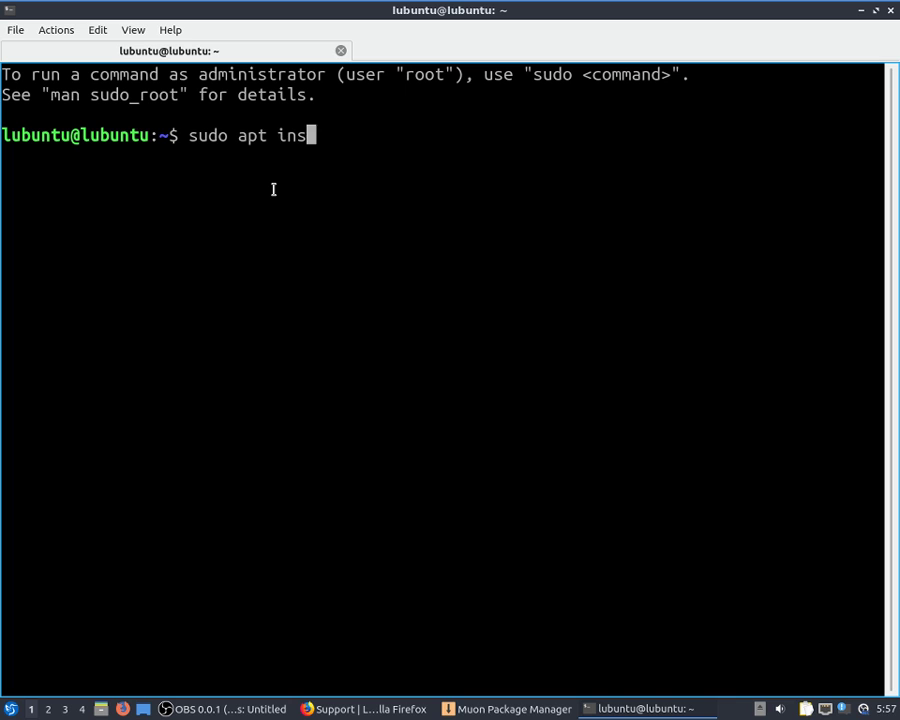
pyautogui.write('tall ')
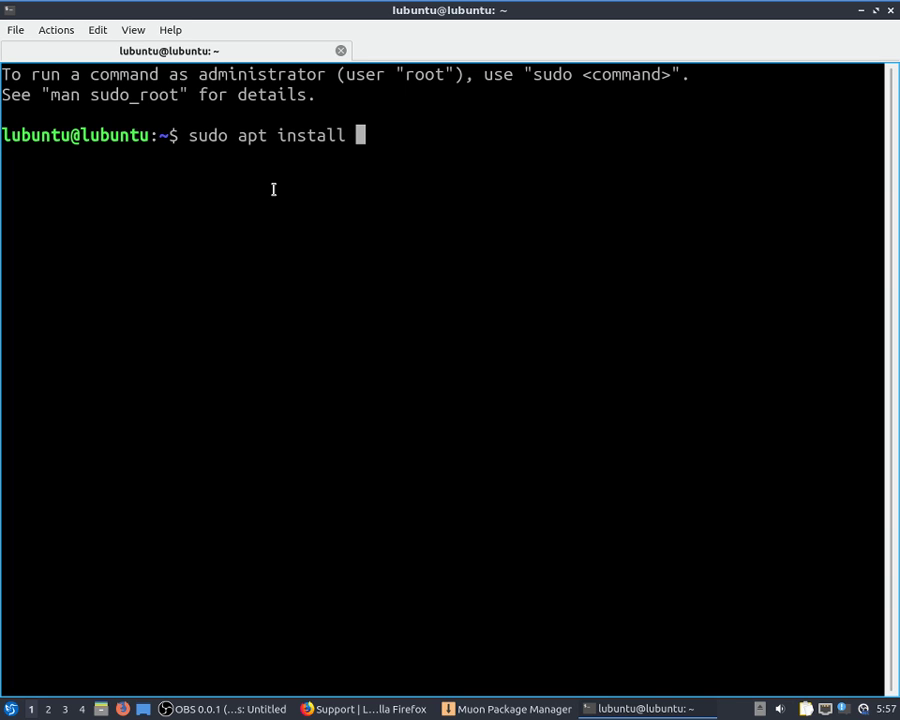
pyautogui.write('har')
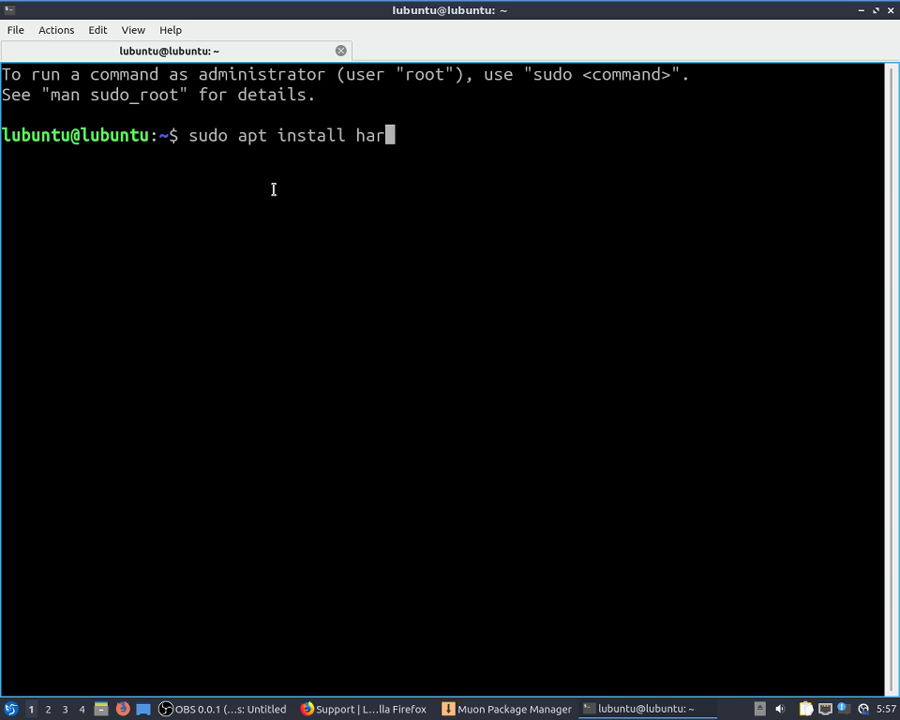
pyautogui.write('dinfo')
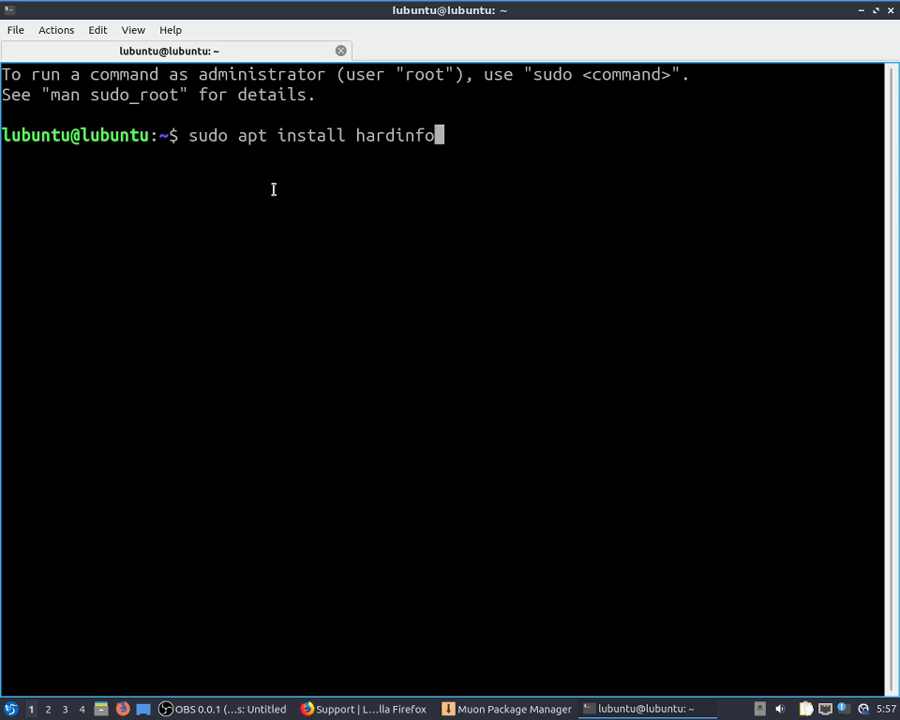
pyautogui.press('Return')
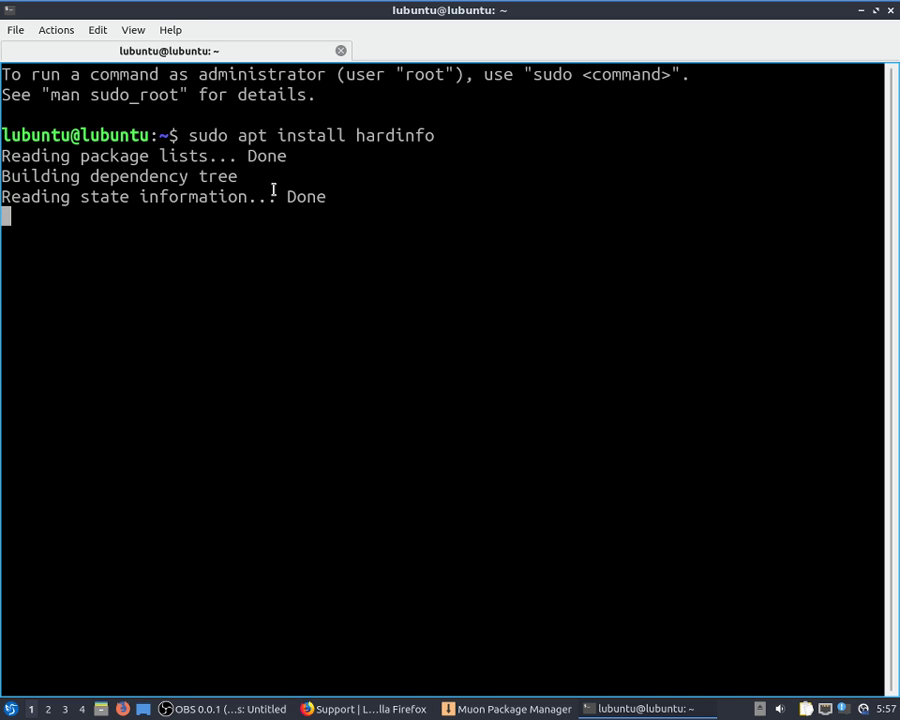
pyautogui.write('z')
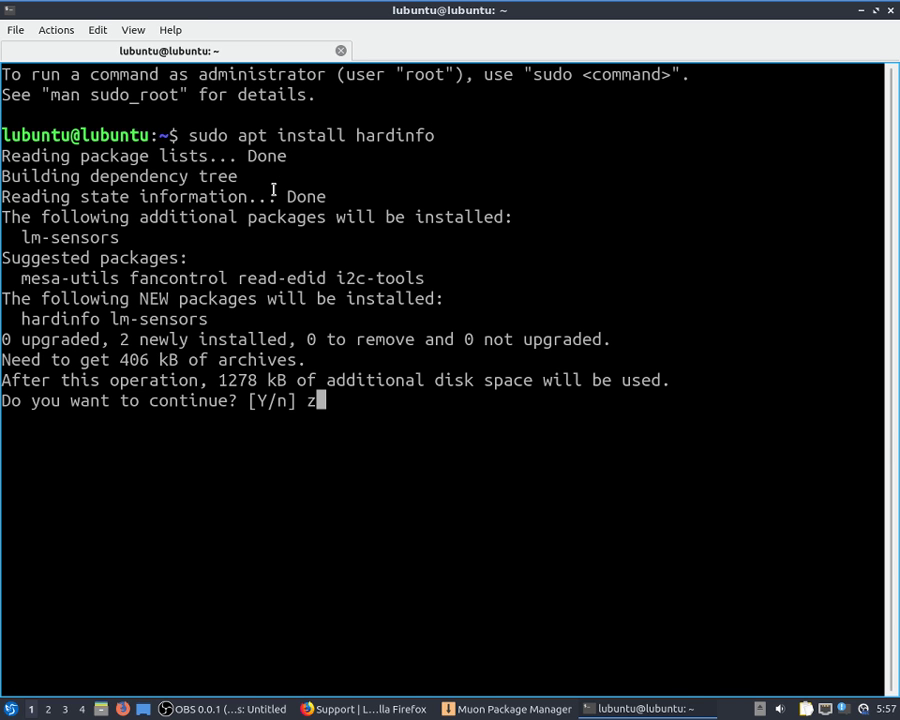
pyautogui.press('BackSpace')
pyautogui.write('y')
pyautogui.press('Return')
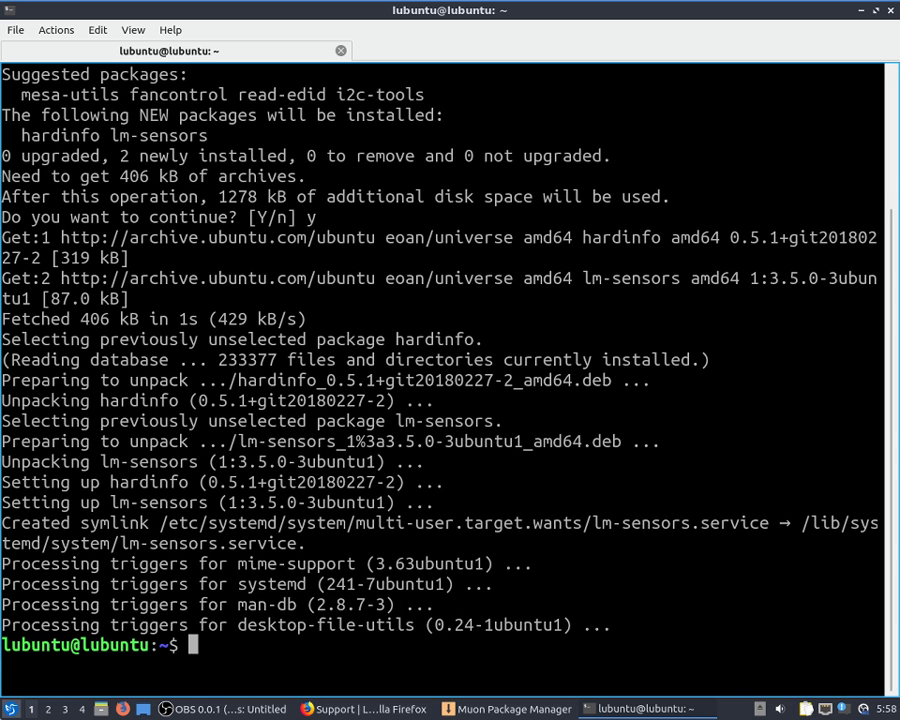
# Open System Information from the system tools, maximize it, and examine the computer's Summary and Operating System pages
pyautogui.click(11, 709)
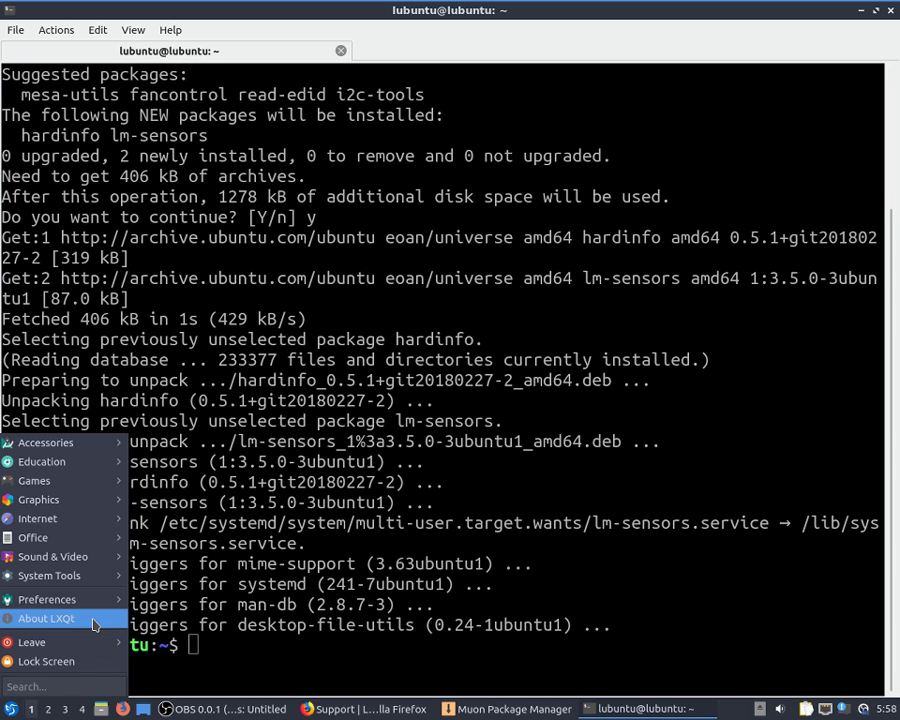
pyautogui.moveTo(124, 571)
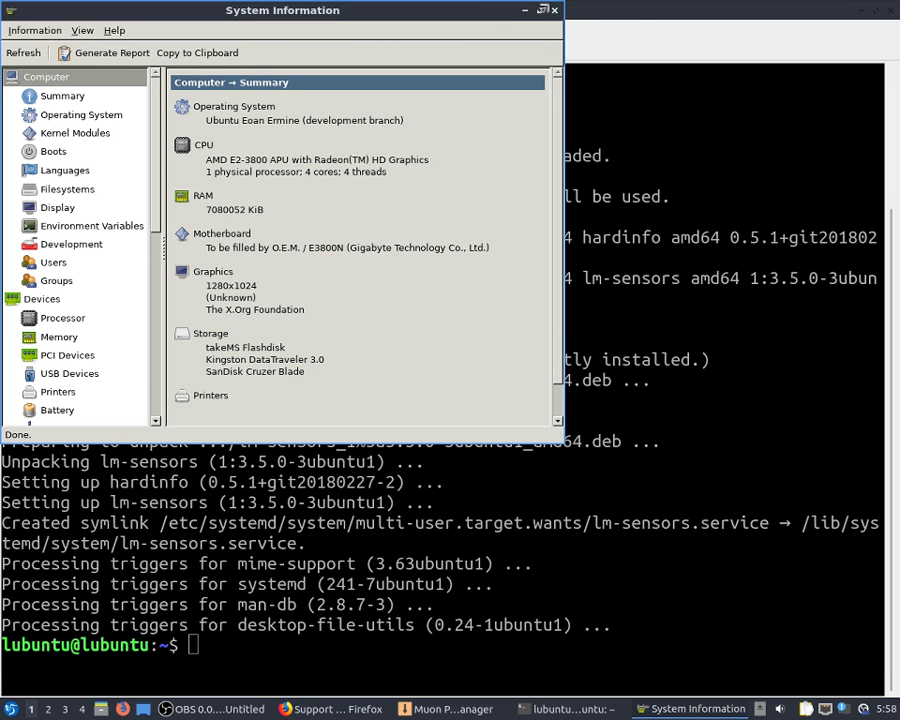
pyautogui.click(540, 11)
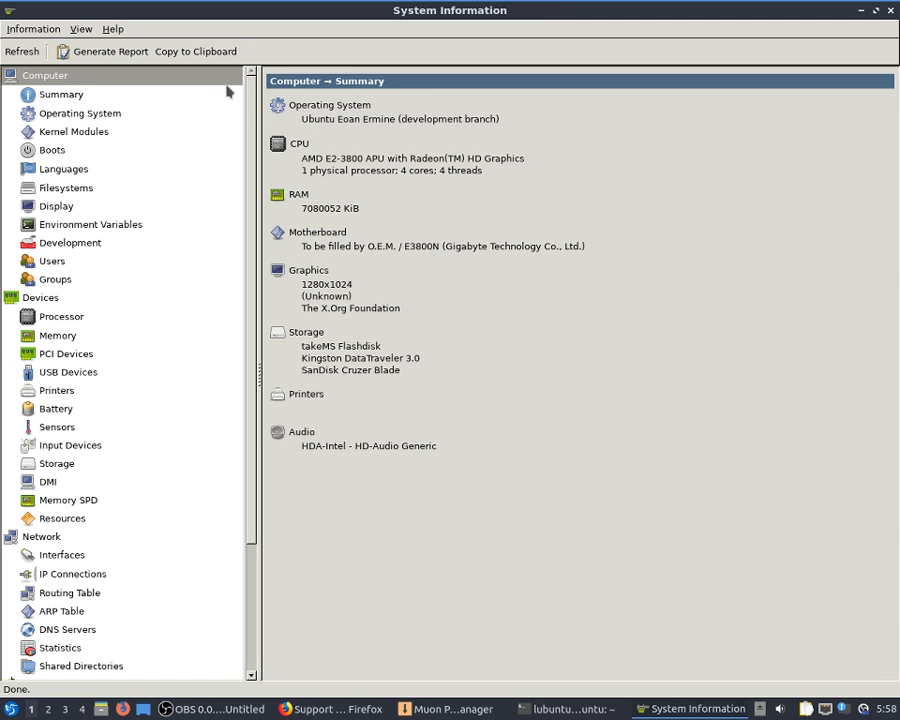
pyautogui.click(38, 94)
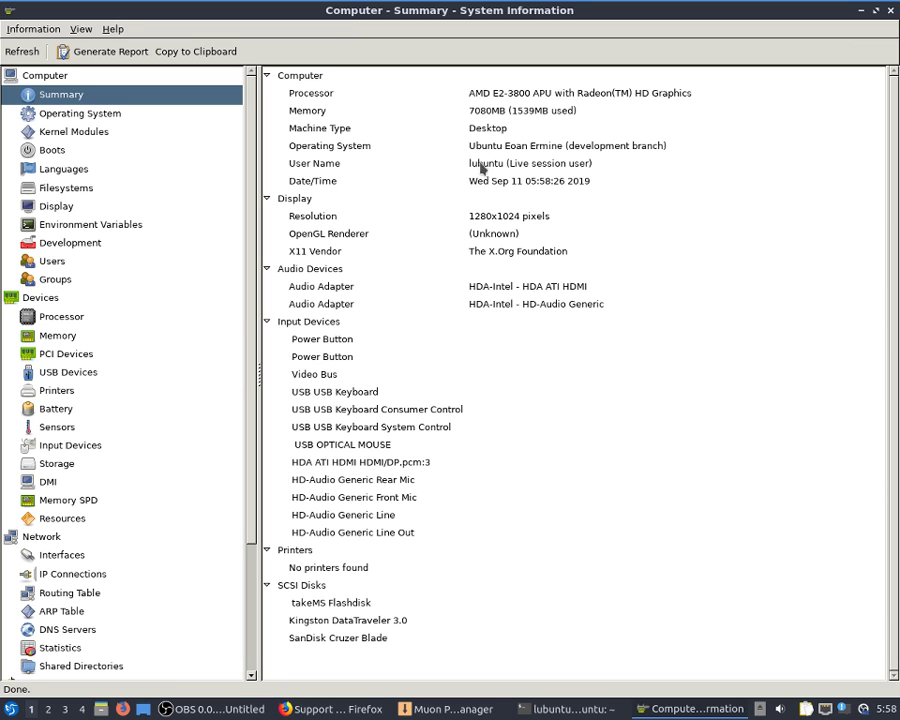
pyautogui.click(59, 119)
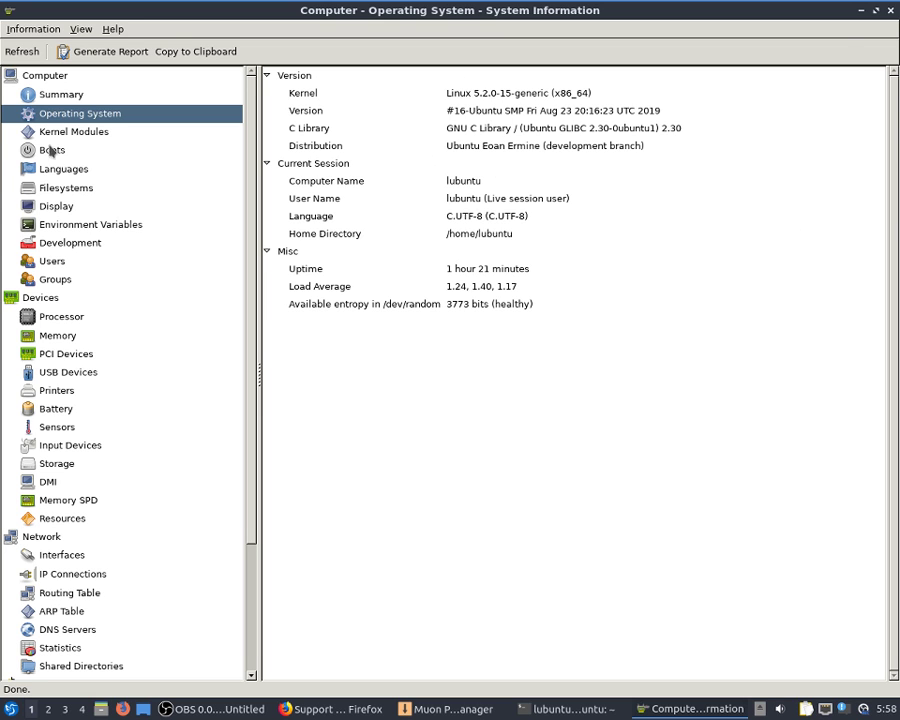
pyautogui.click(55, 93)
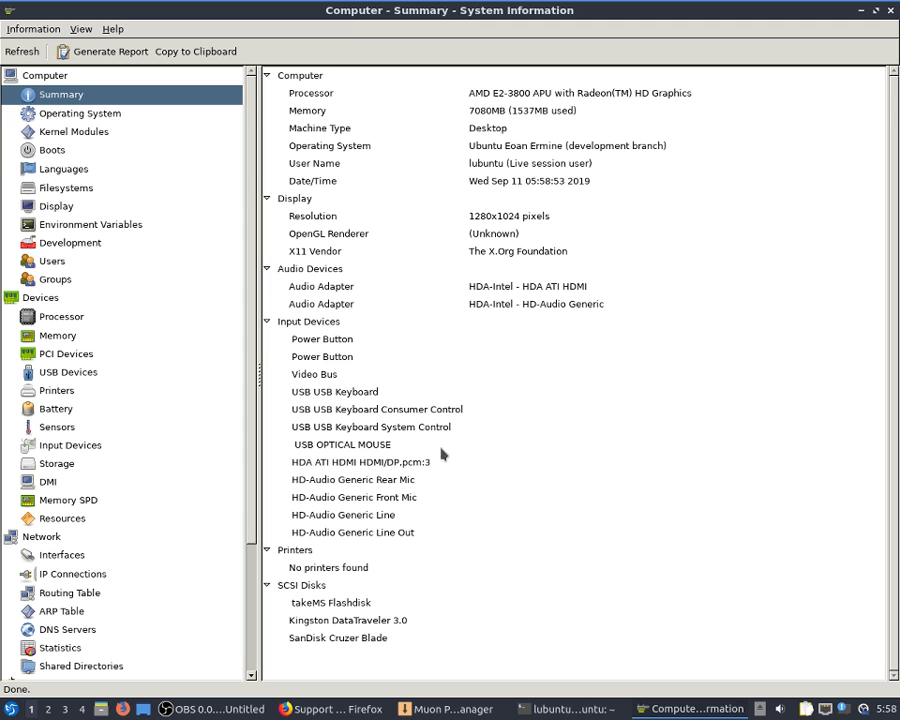
# Examine the computer's Display page and the Processor and Sensors pages under Devices
pyautogui.click(32, 211)
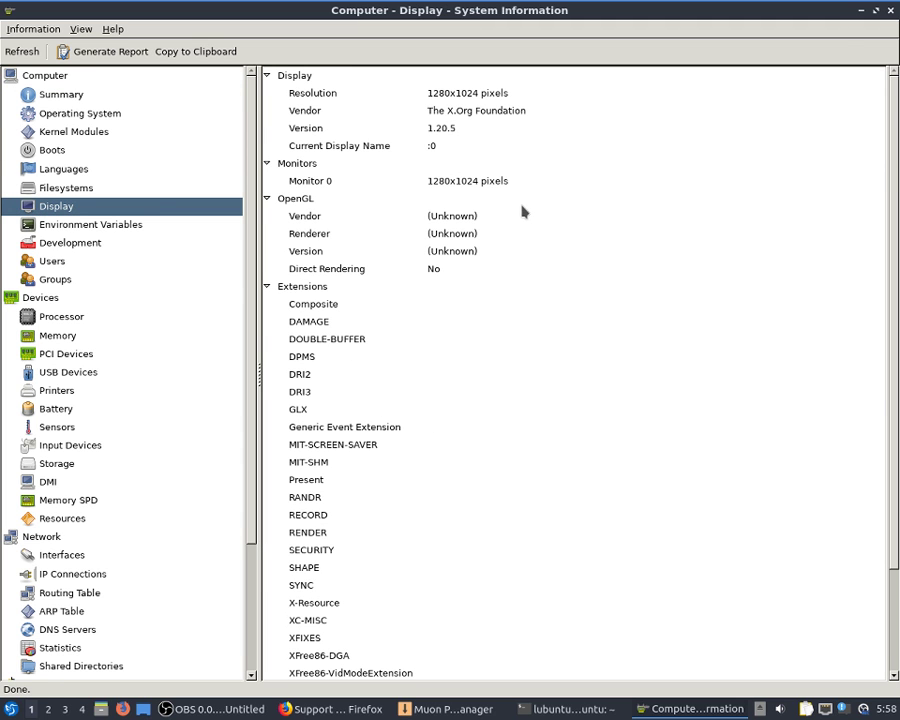
pyautogui.scroll(-2, 518, 220)
pyautogui.scroll(2, 514, 226)
pyautogui.click(44, 318)
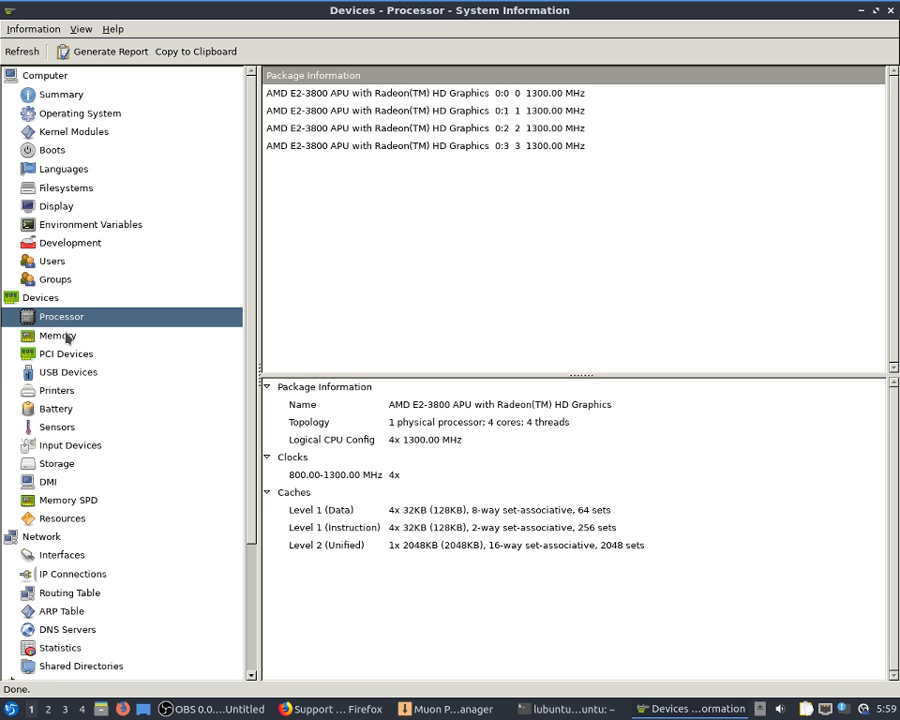
pyautogui.click(70, 430)
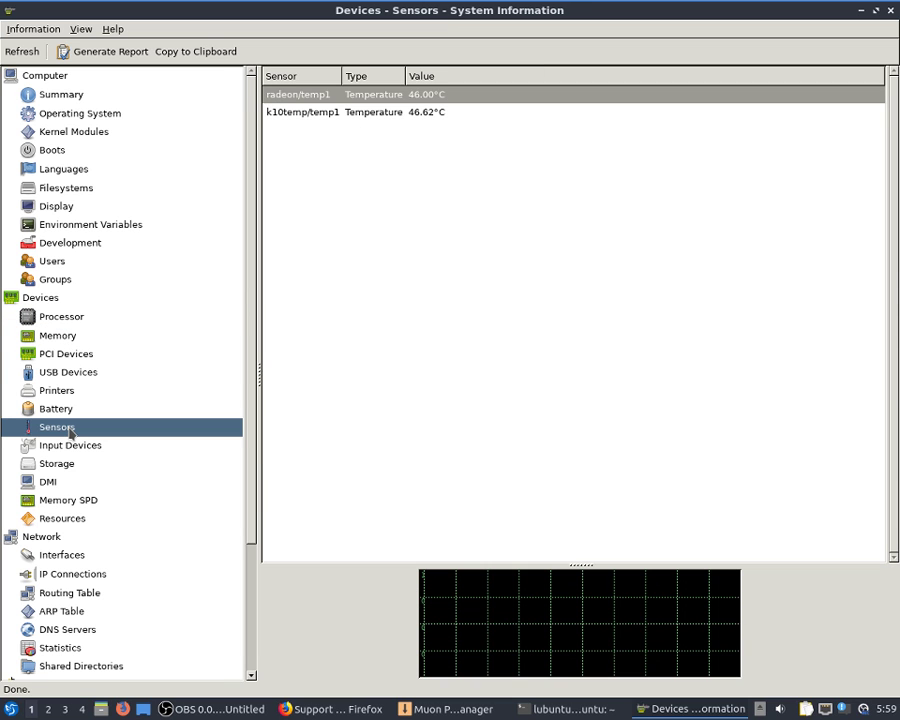
pyautogui.scroll(-3, 70, 425)
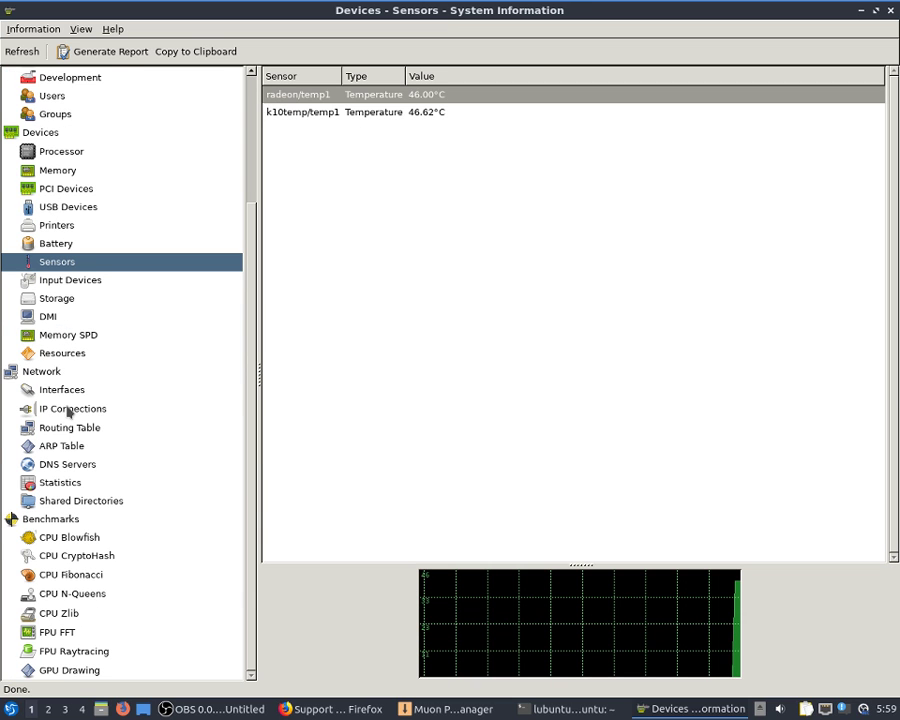
# Examine the network Interfaces page, the Sensors page, and the computer's Development and Summary pages
pyautogui.scroll(3, 70, 412)
pyautogui.click(80, 556)
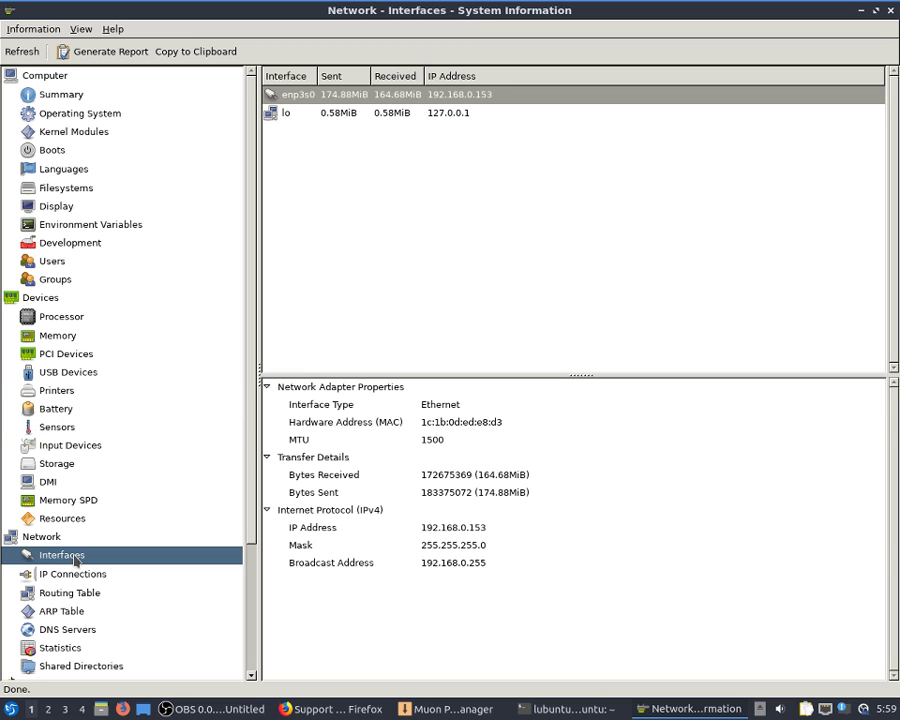
pyautogui.click(57, 427)
pyautogui.click(56, 246)
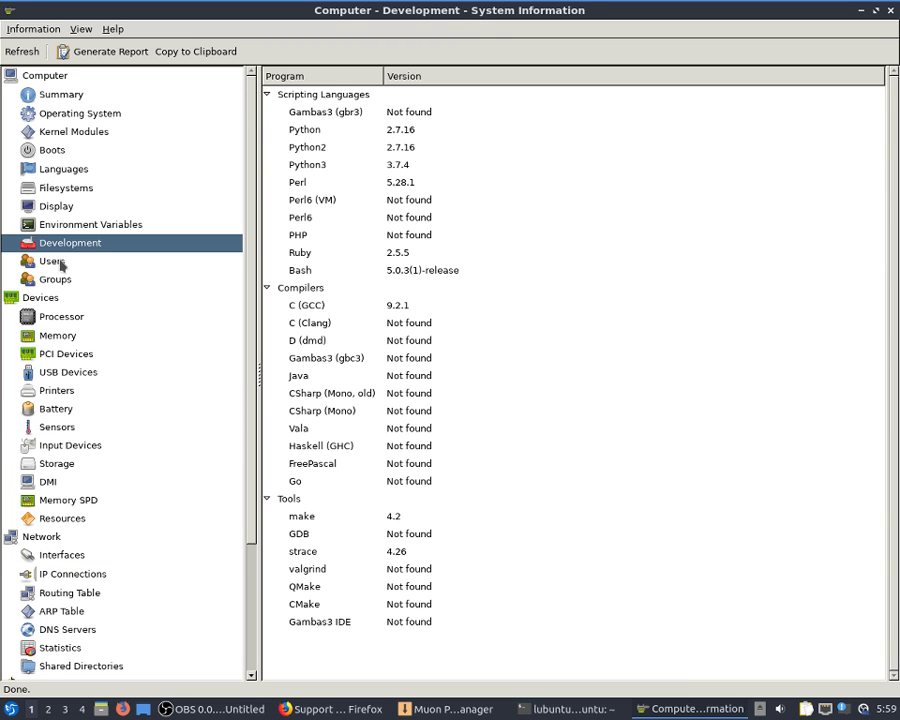
pyautogui.click(58, 95)
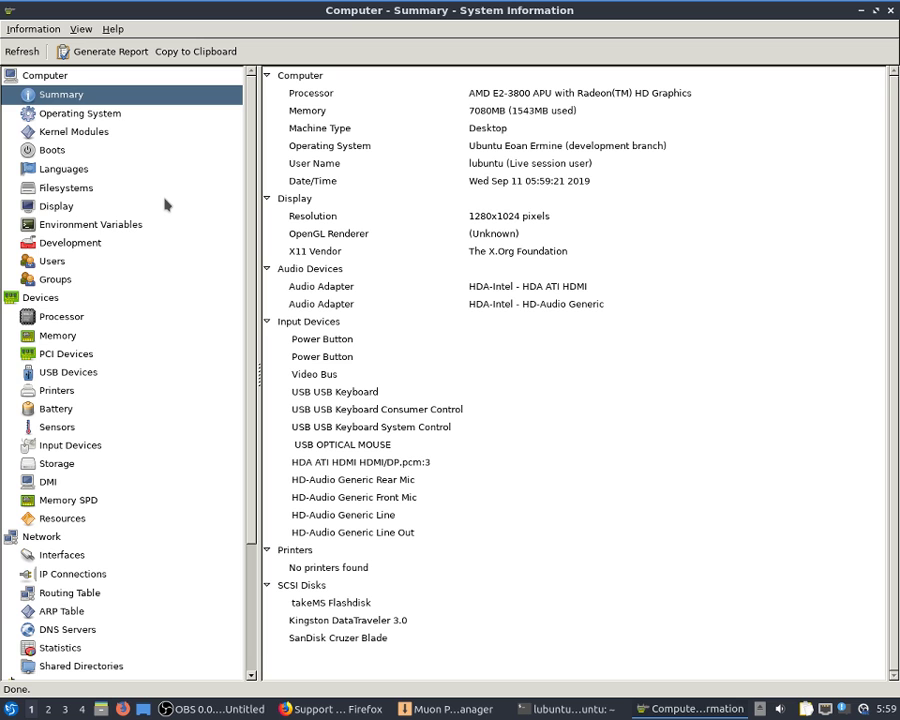
pyautogui.scroll(-3, 165, 205)
pyautogui.scroll(3, 165, 205)
# Clear the desktop by closing System Information and minimizing the terminal, and browse the Sound & Video and Graphics application categories
pyautogui.click(888, 14)
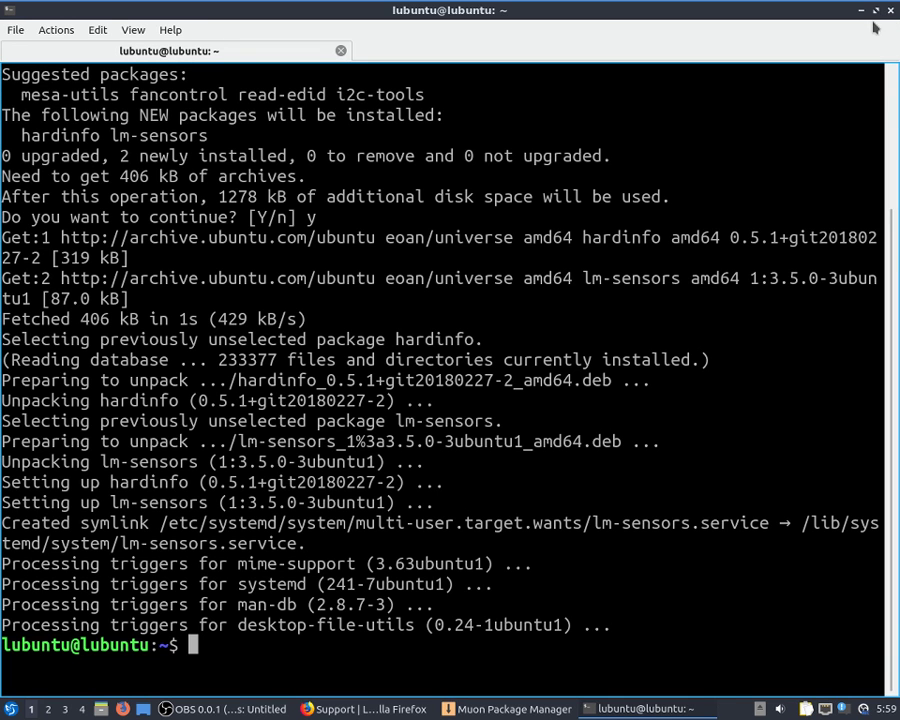
pyautogui.click(862, 11)
pyautogui.click(11, 709)
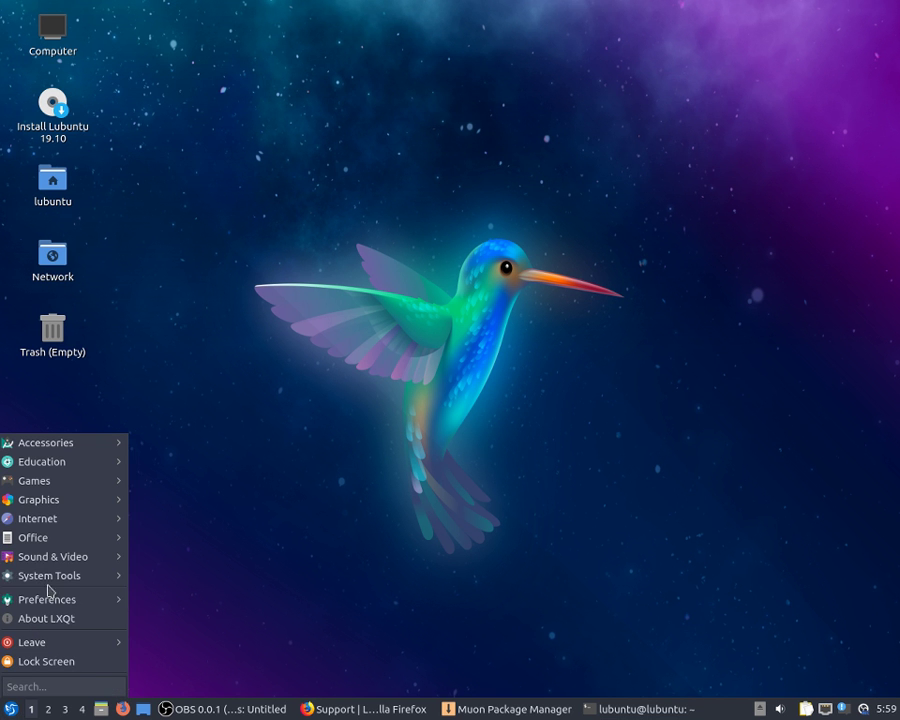
pyautogui.moveTo(60, 572)
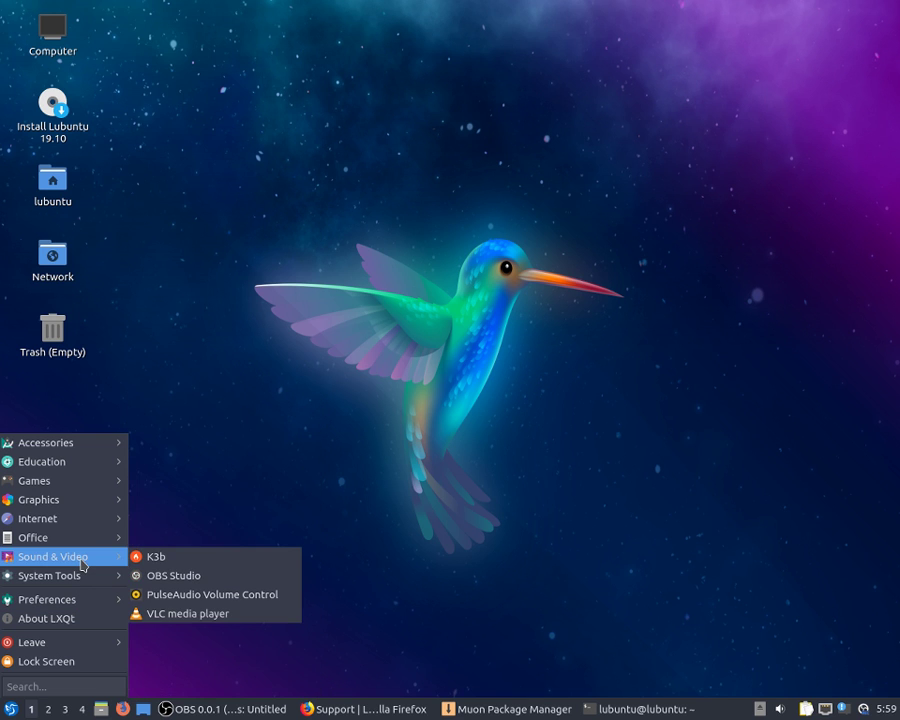
pyautogui.moveTo(84, 544)
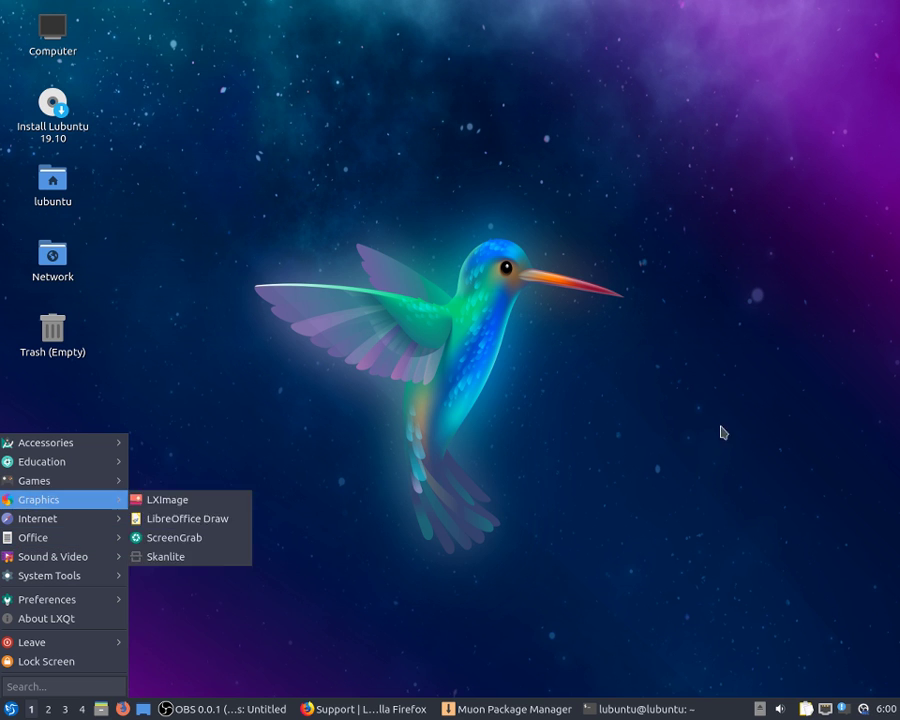
# Switch to Muon Package Manager and replace the package filter with "gimp"
pyautogui.click(543, 706)
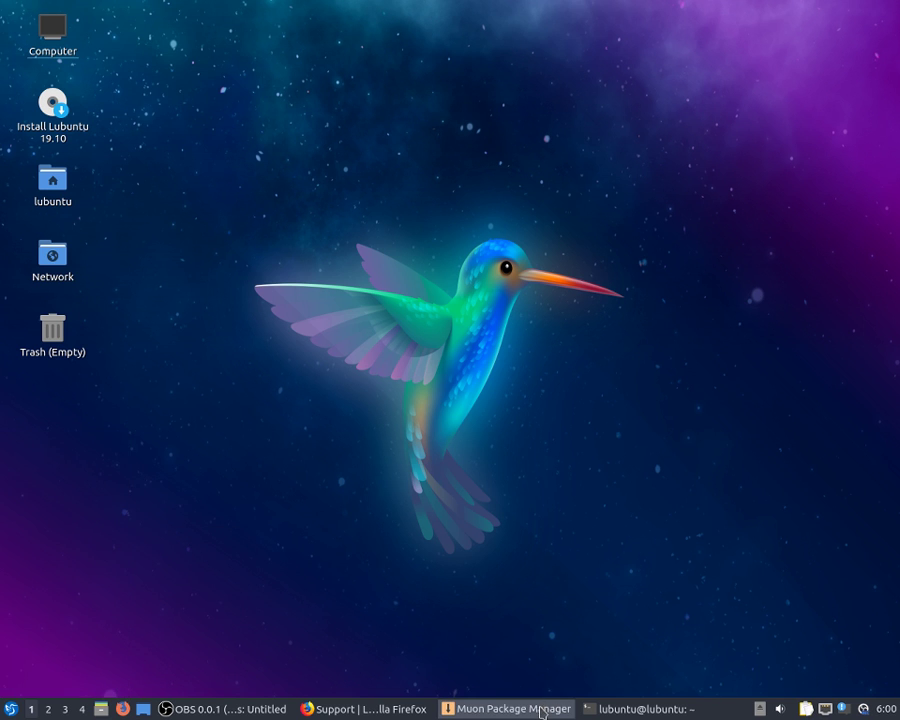
pyautogui.click(540, 709)
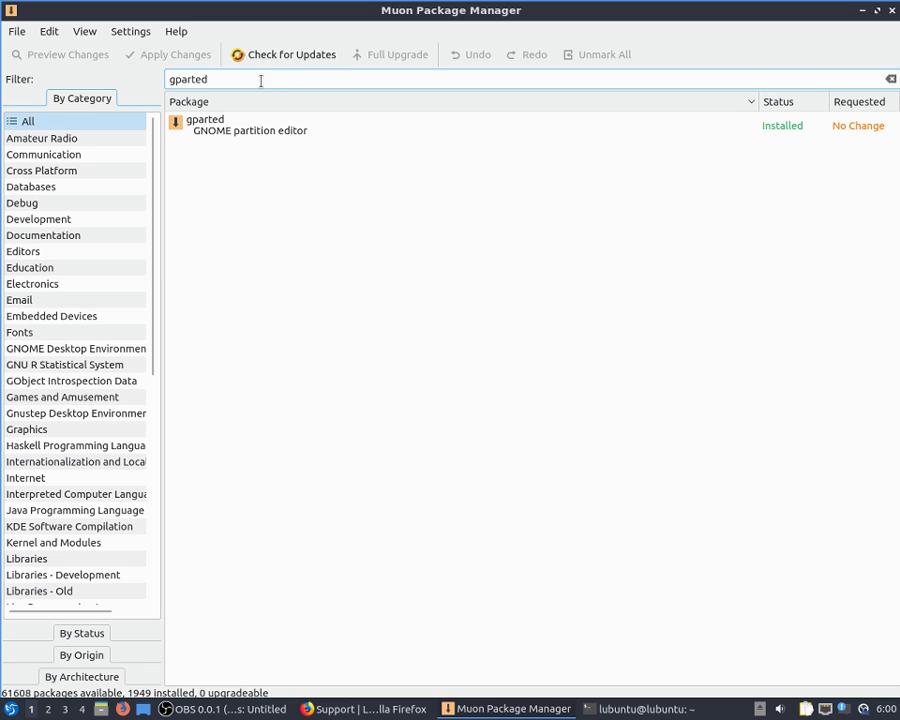
pyautogui.hotkey('ctrl', 'a')
pyautogui.press('BackSpace')
pyautogui.write('g')
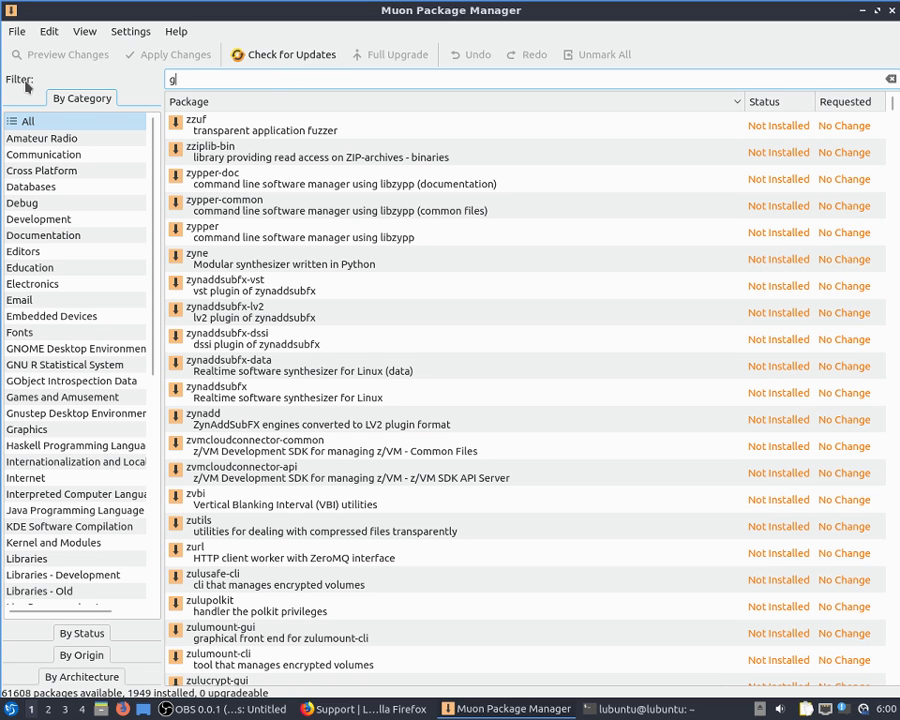
pyautogui.write('imp')
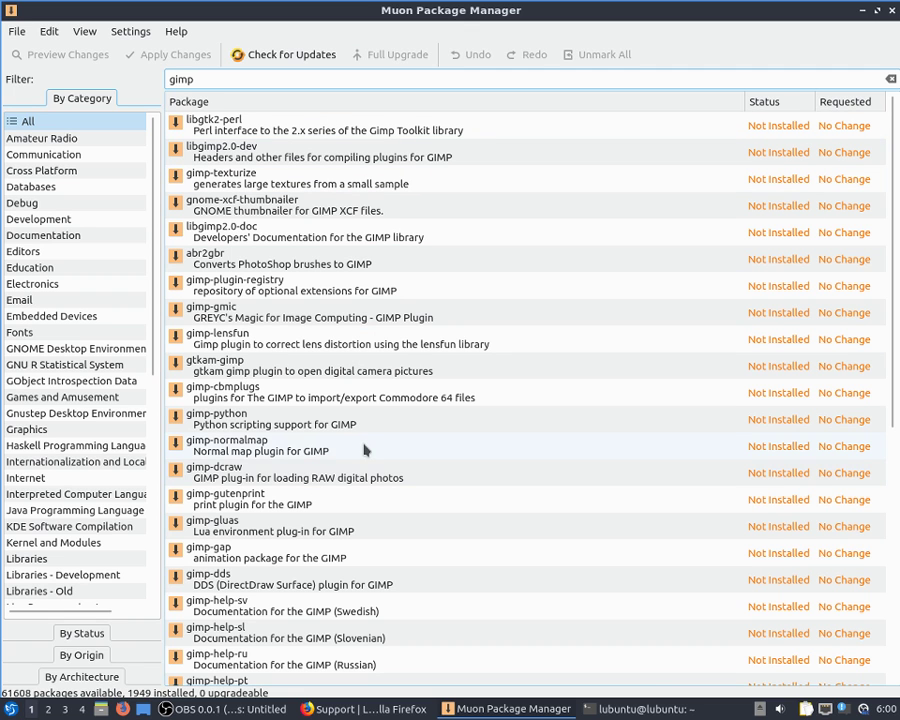
# Mark the gimp package (GNU Image Manipulation Program) for installation and accept the additional package changes
pyautogui.scroll(-7, 239, 668)
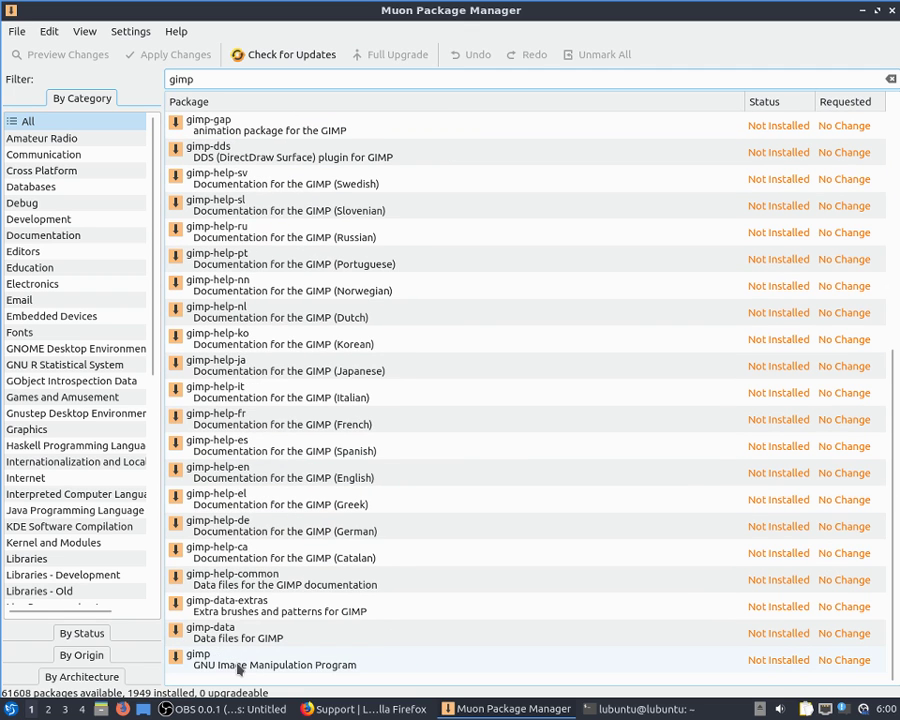
pyautogui.click(237, 664)
pyautogui.rightClick(235, 284)
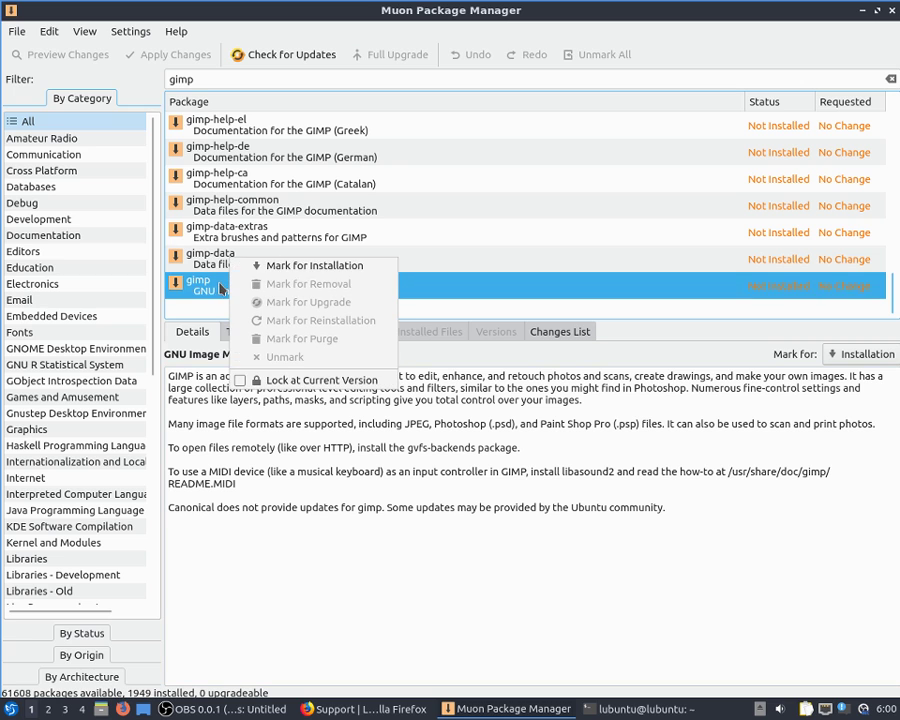
pyautogui.click(330, 265)
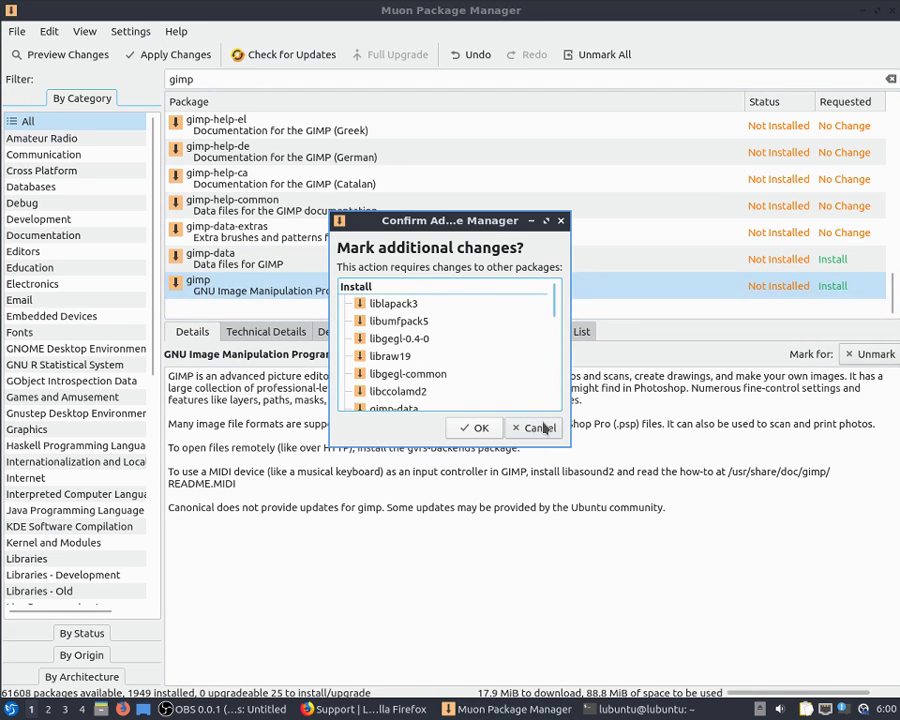
pyautogui.click(476, 429)
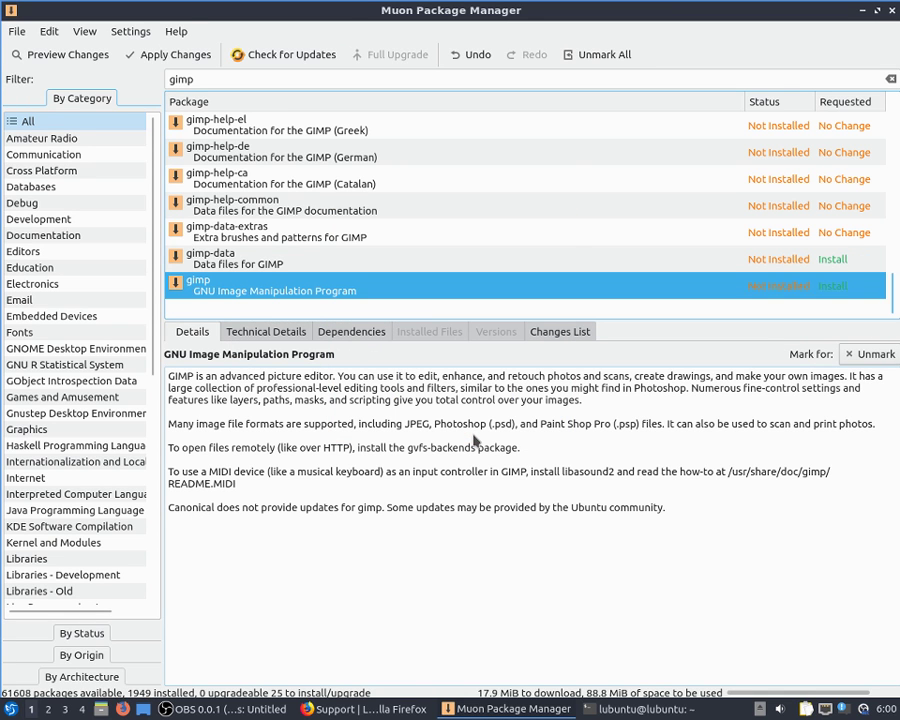
# Mark the gimp-data-extras package for installation as well and apply all pending package changes
pyautogui.scroll(5, 393, 266)
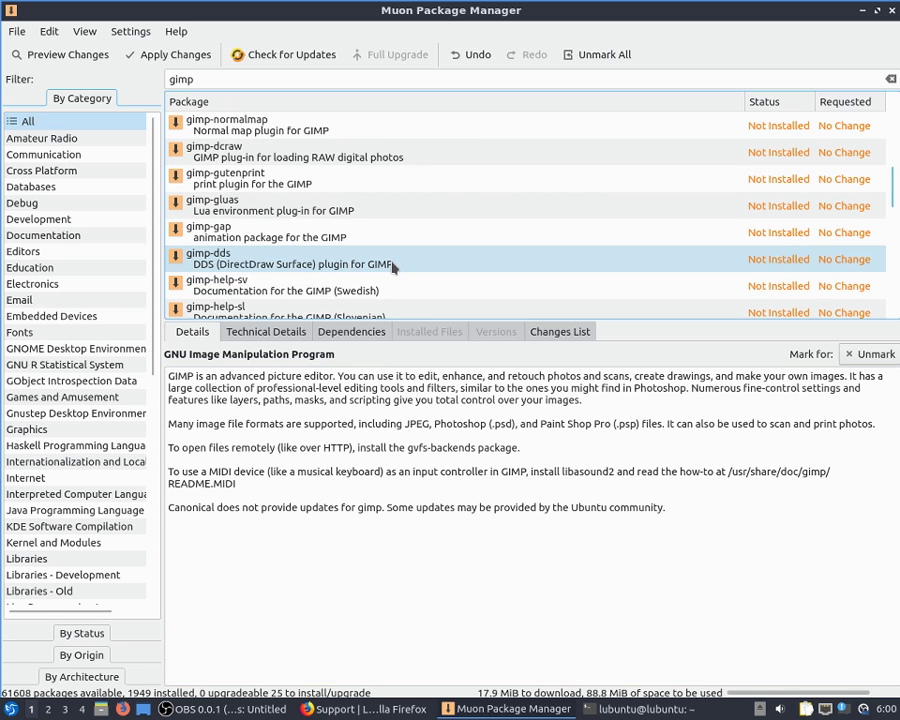
pyautogui.scroll(3, 393, 266)
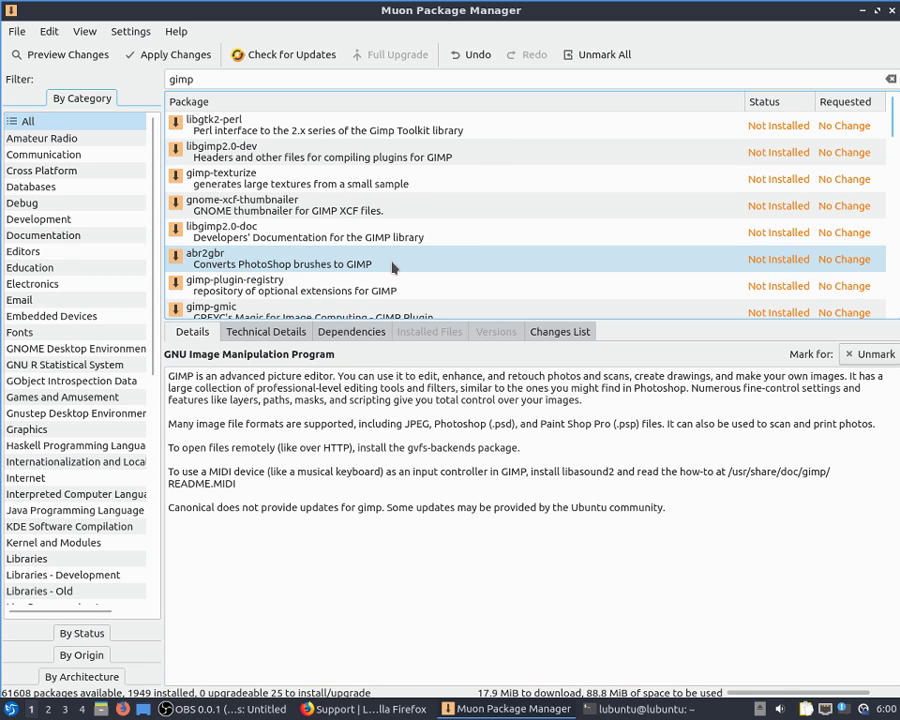
pyautogui.scroll(-3, 393, 266)
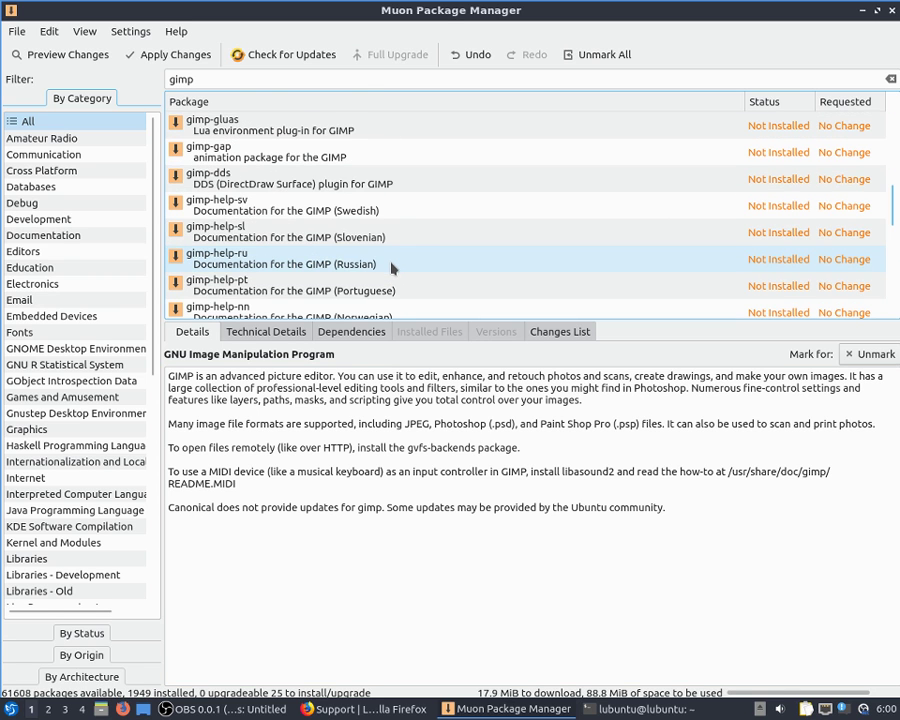
pyautogui.scroll(-5, 393, 266)
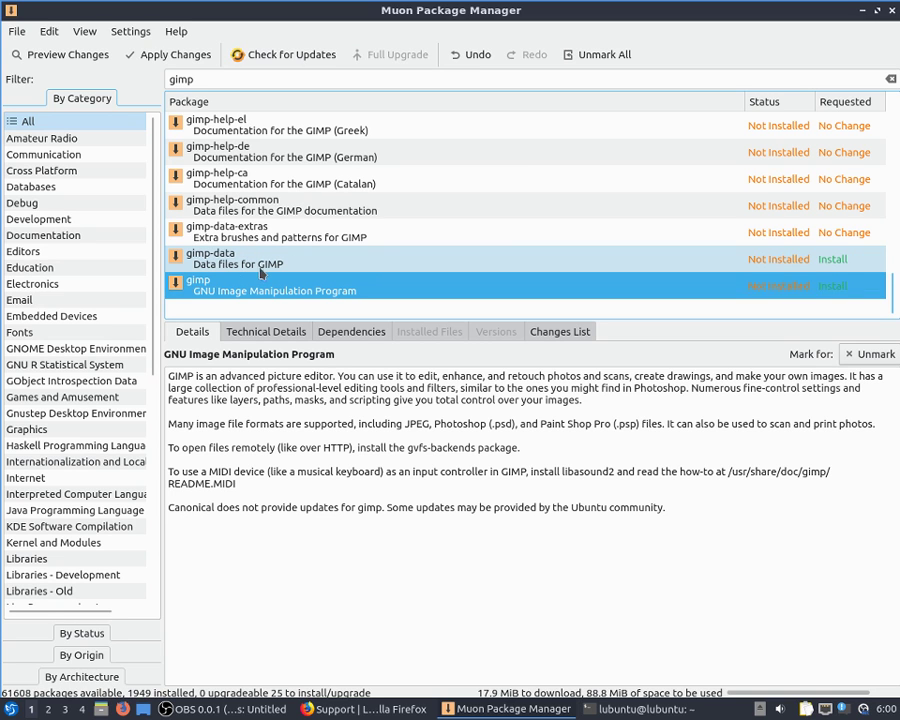
pyautogui.rightClick(237, 238)
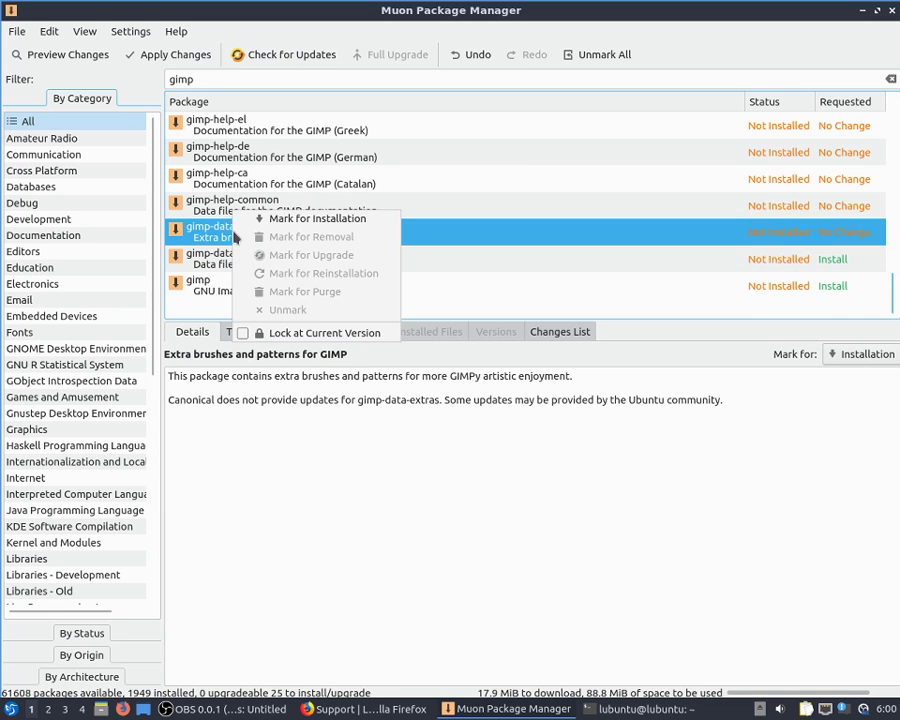
pyautogui.click(290, 218)
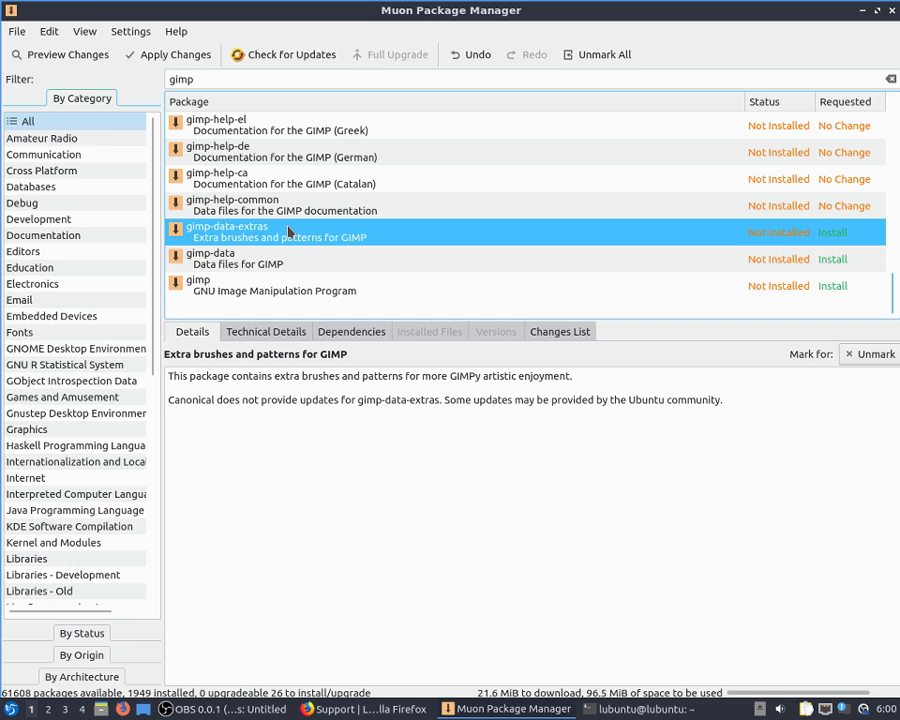
pyautogui.click(170, 55)
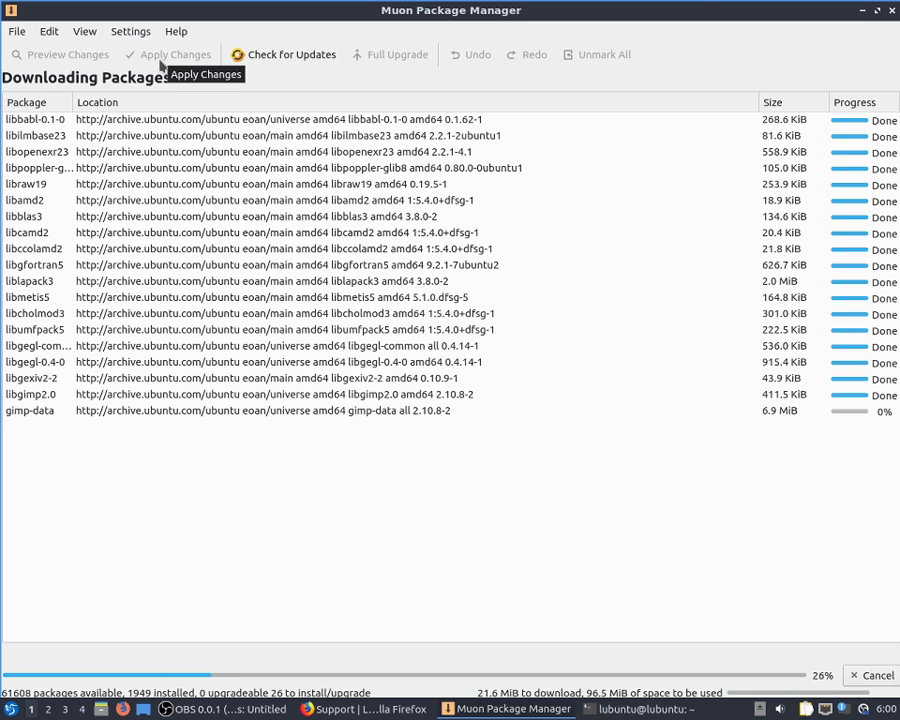
# Minimize Muon Package Manager and look through the applications in the Internet category
pyautogui.click(862, 9)
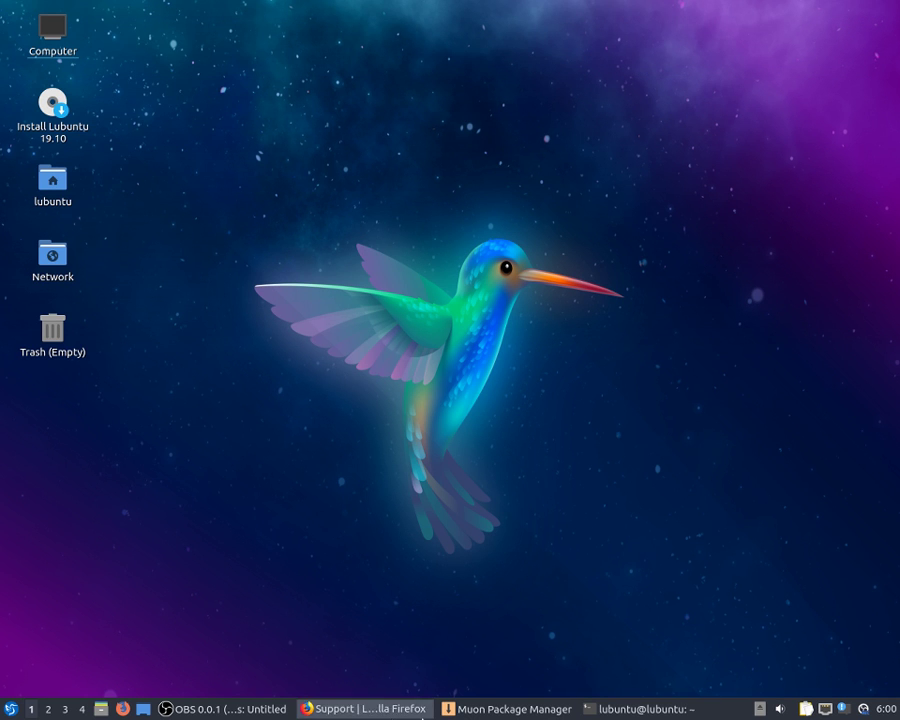
pyautogui.click(11, 709)
pyautogui.moveTo(70, 517)
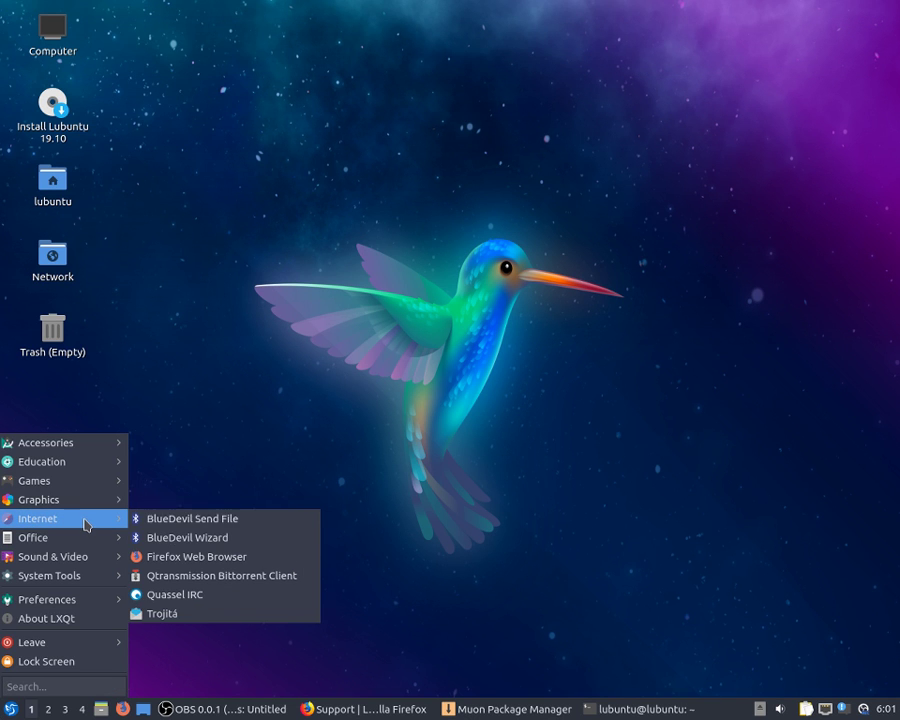
# Switch to Firefox, view its version information in About Firefox, and close the dialog
pyautogui.click(346, 700)
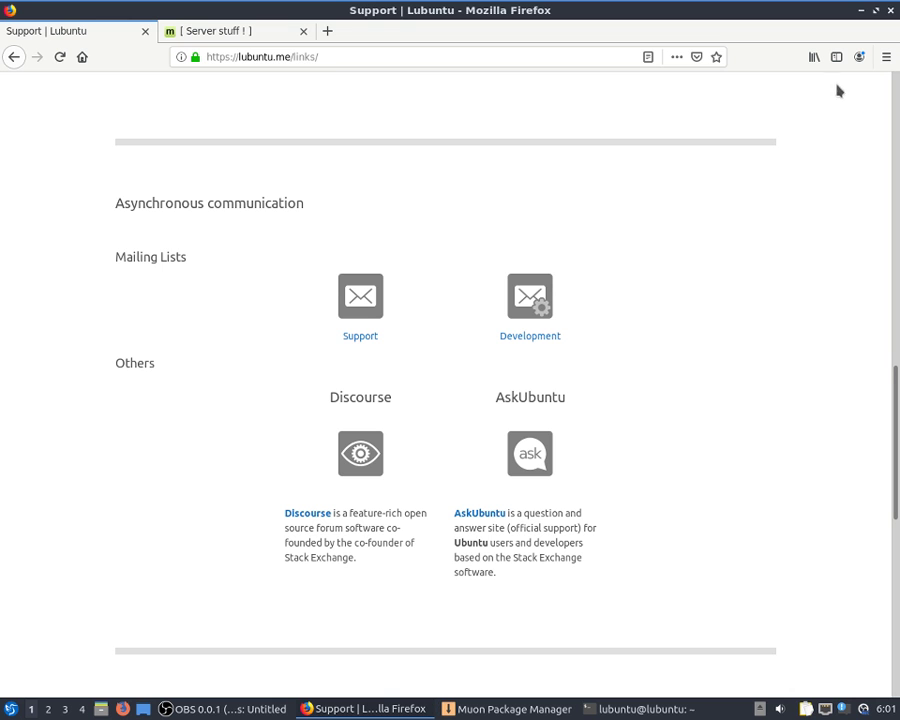
pyautogui.click(888, 60)
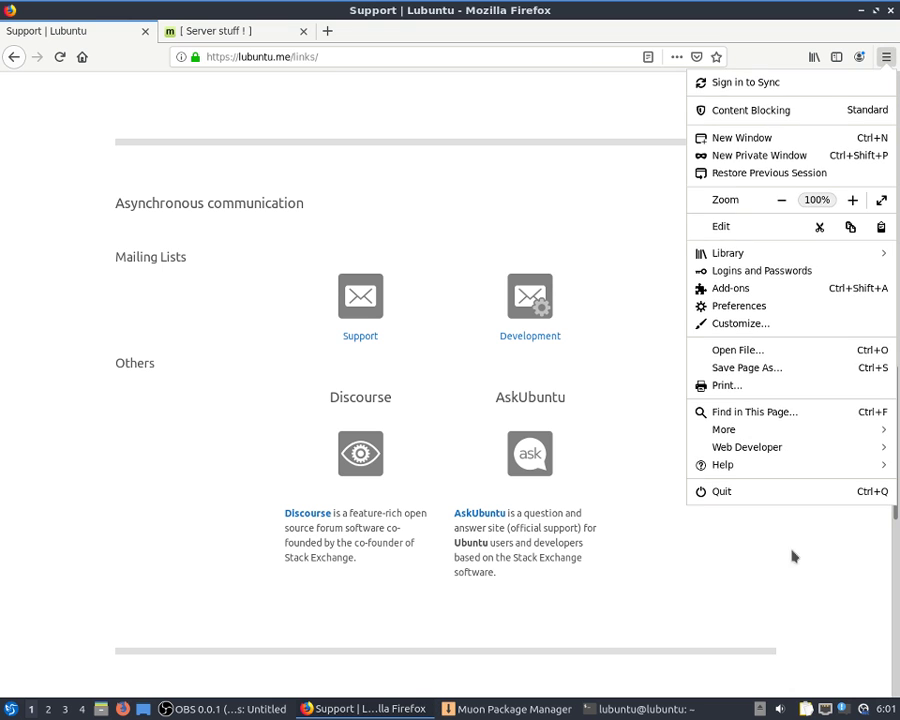
pyautogui.click(725, 467)
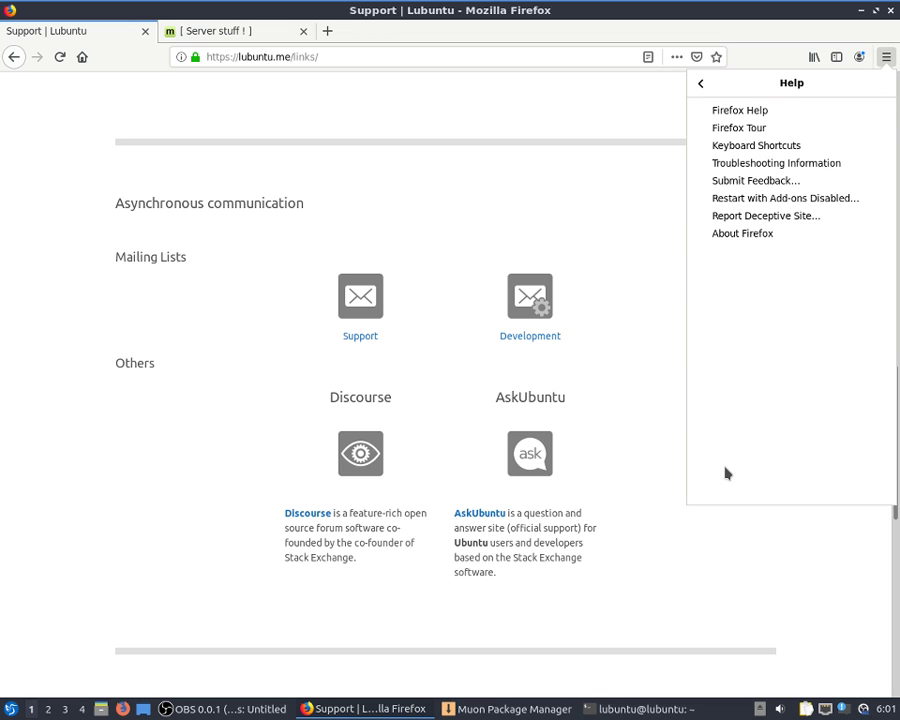
pyautogui.click(737, 233)
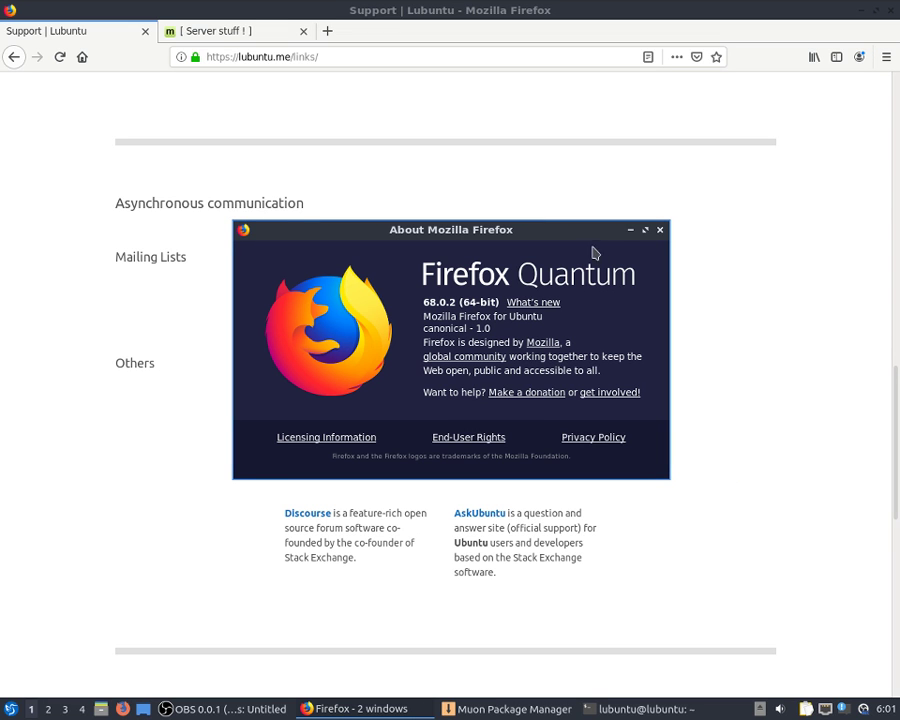
pyautogui.click(659, 231)
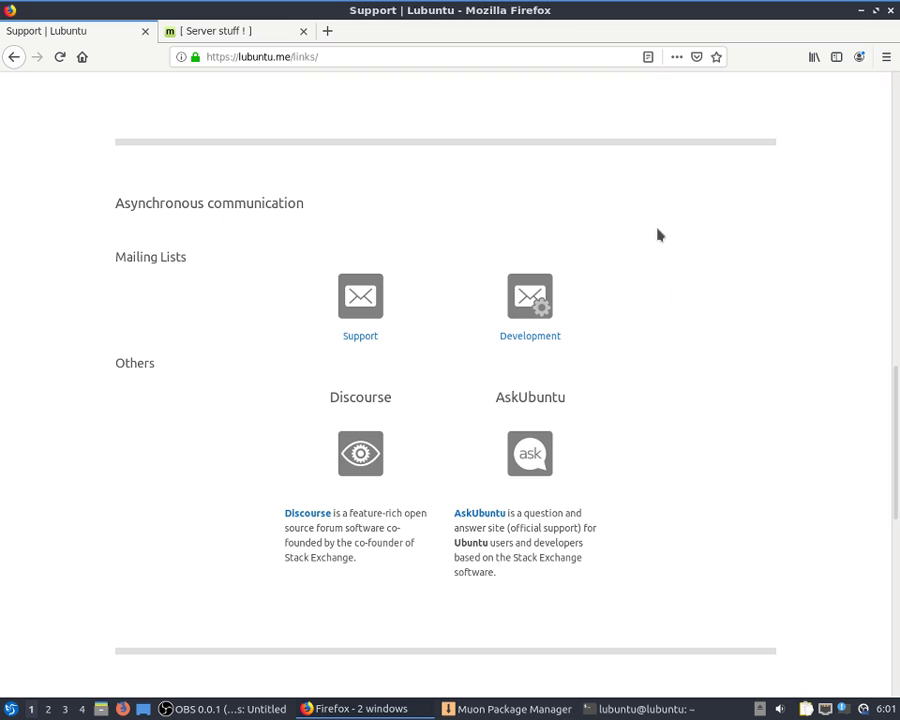
# Minimize Firefox and look through the applications in the Sound & Video, Office and Accessories categories
pyautogui.click(860, 12)
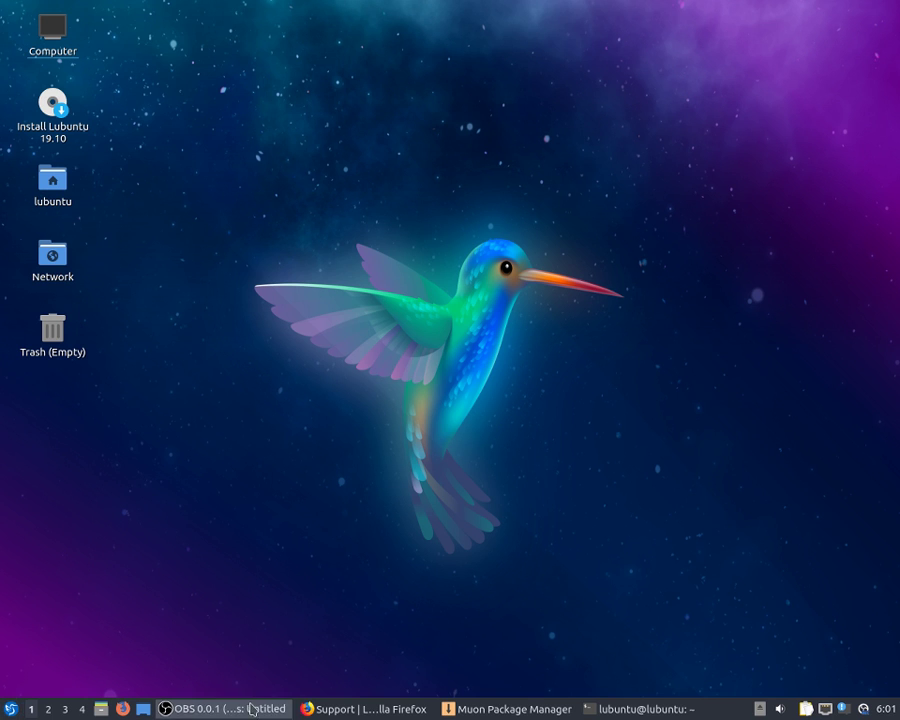
pyautogui.click(11, 709)
pyautogui.moveTo(58, 557)
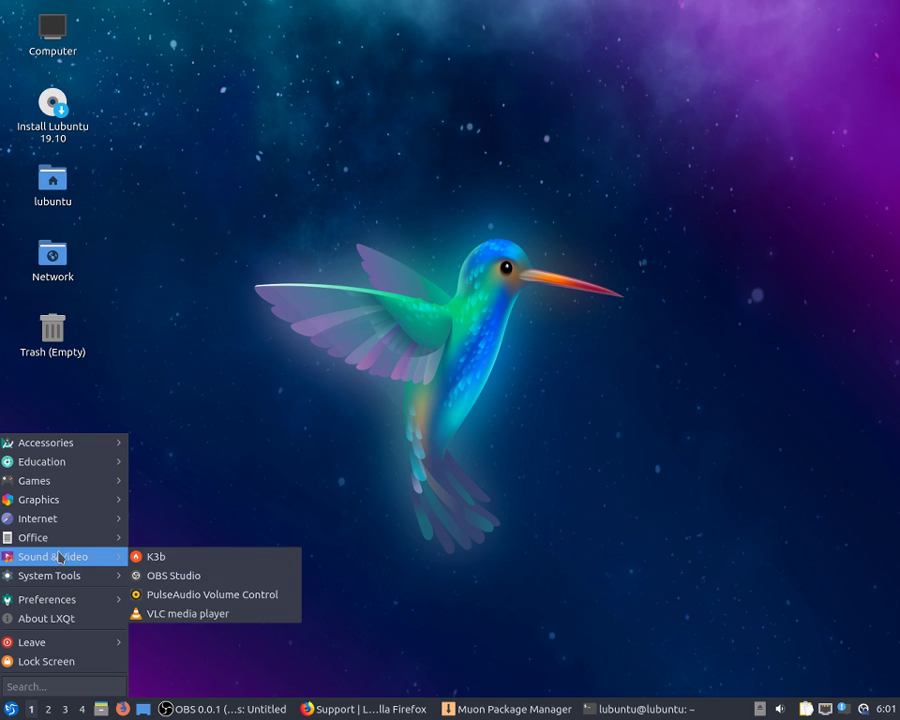
pyautogui.moveTo(67, 524)
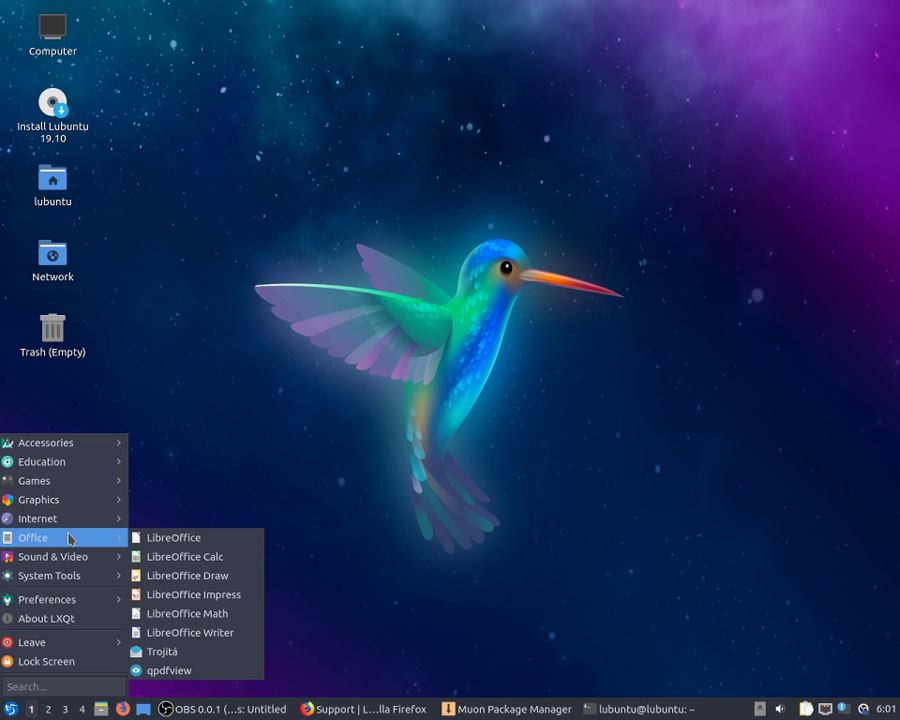
pyautogui.moveTo(76, 451)
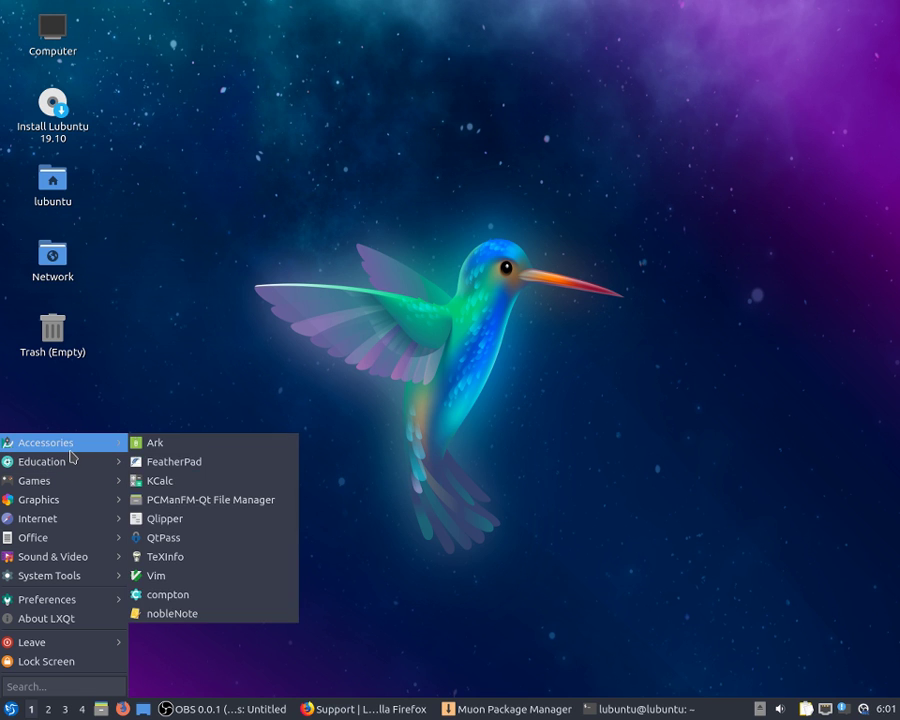
pyautogui.click(430, 285)
# Open Desktop Preferences from the desktop, view its slide show and general settings, and look at the wallpaper file browser
pyautogui.rightClick(430, 285)
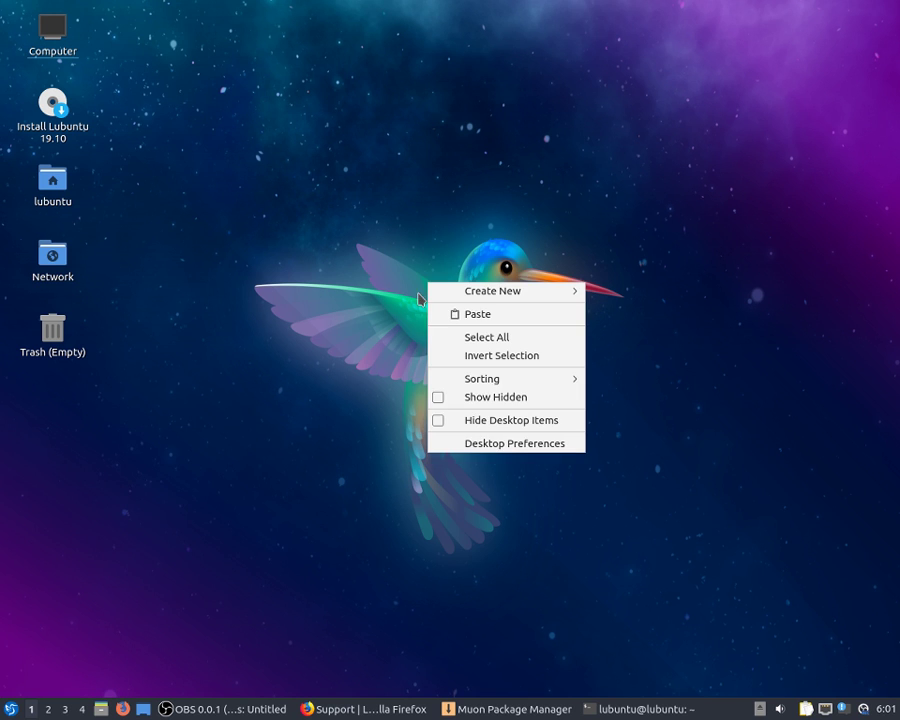
pyautogui.click(544, 441)
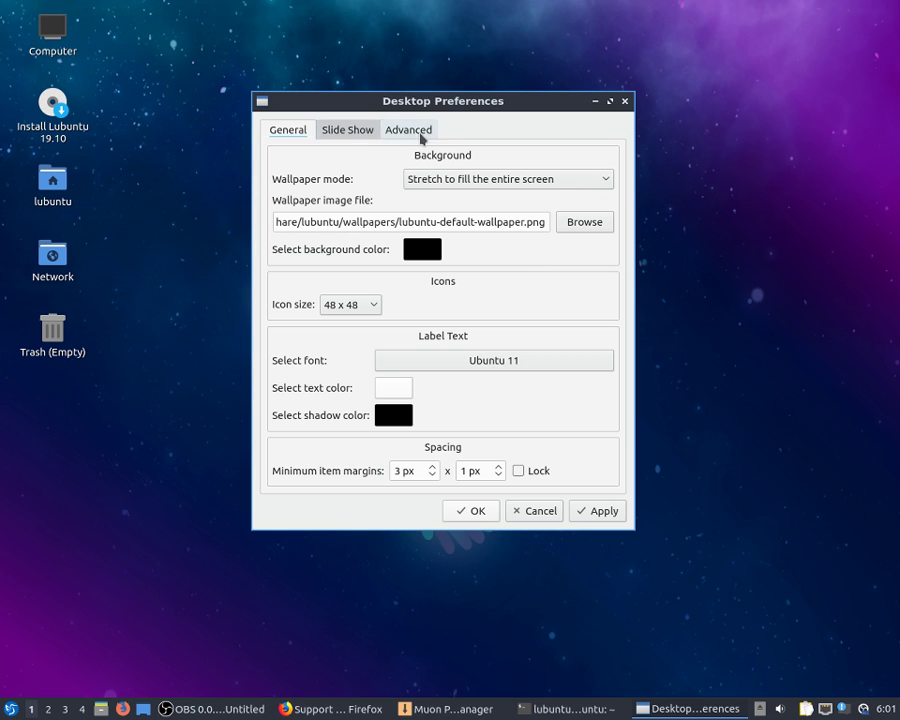
pyautogui.click(347, 130)
pyautogui.click(288, 130)
pyautogui.click(585, 222)
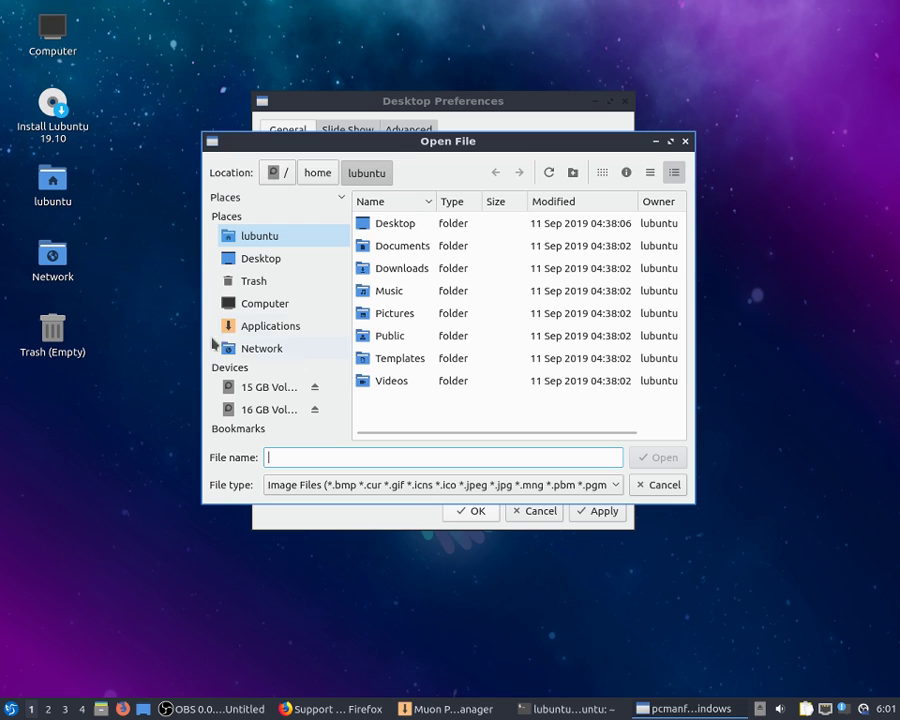
pyautogui.click(657, 142)
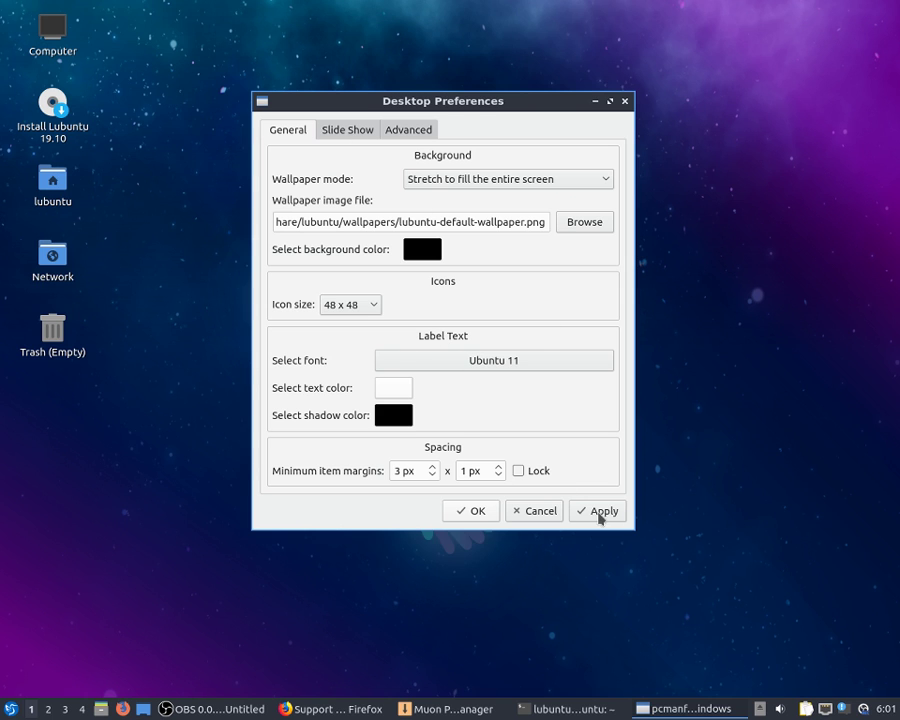
# Bring up the terminal window and launch GIMP from the Graphics category of the applications
pyautogui.click(540, 709)
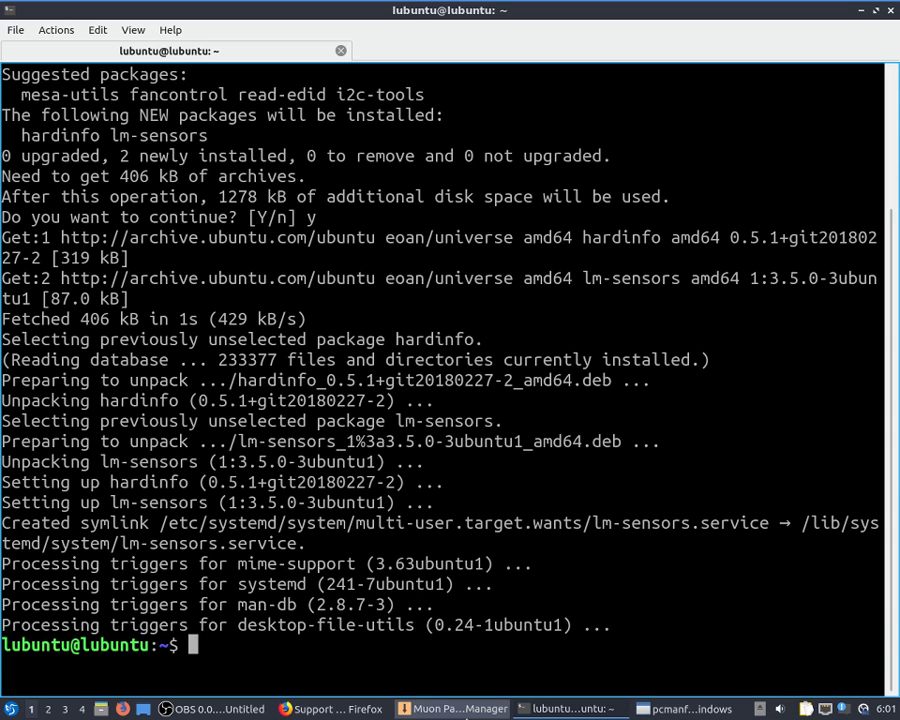
pyautogui.click(11, 709)
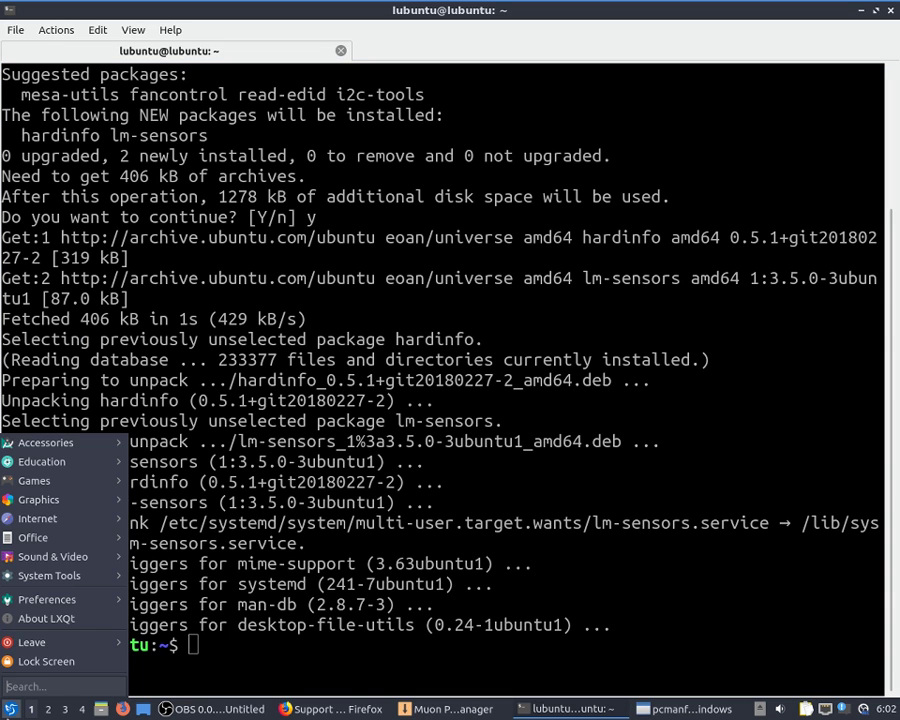
pyautogui.moveTo(110, 540)
pyautogui.moveTo(101, 563)
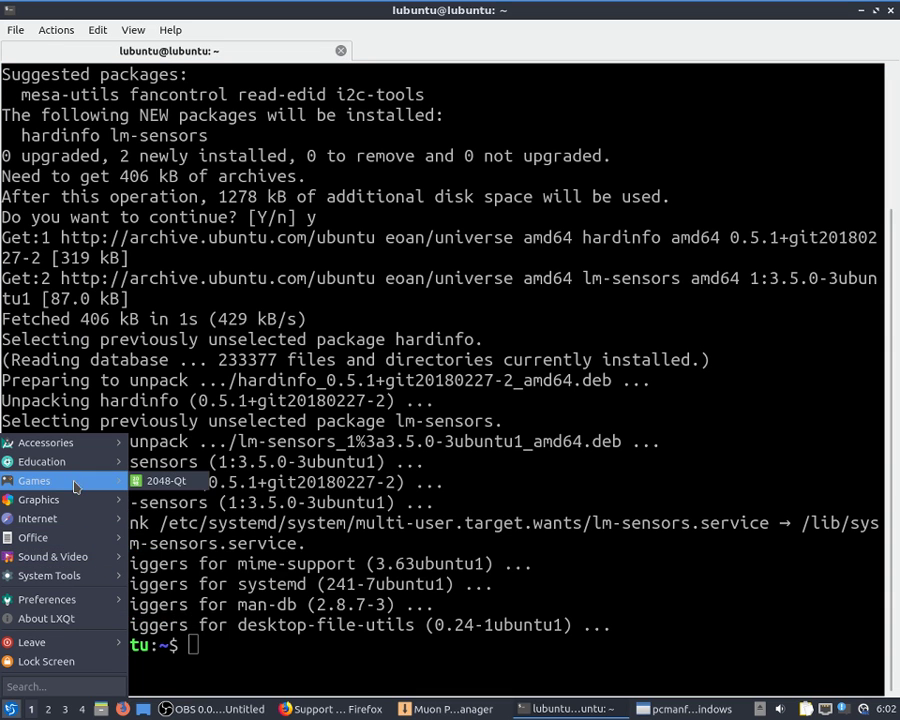
pyautogui.moveTo(110, 500)
pyautogui.click(215, 500)
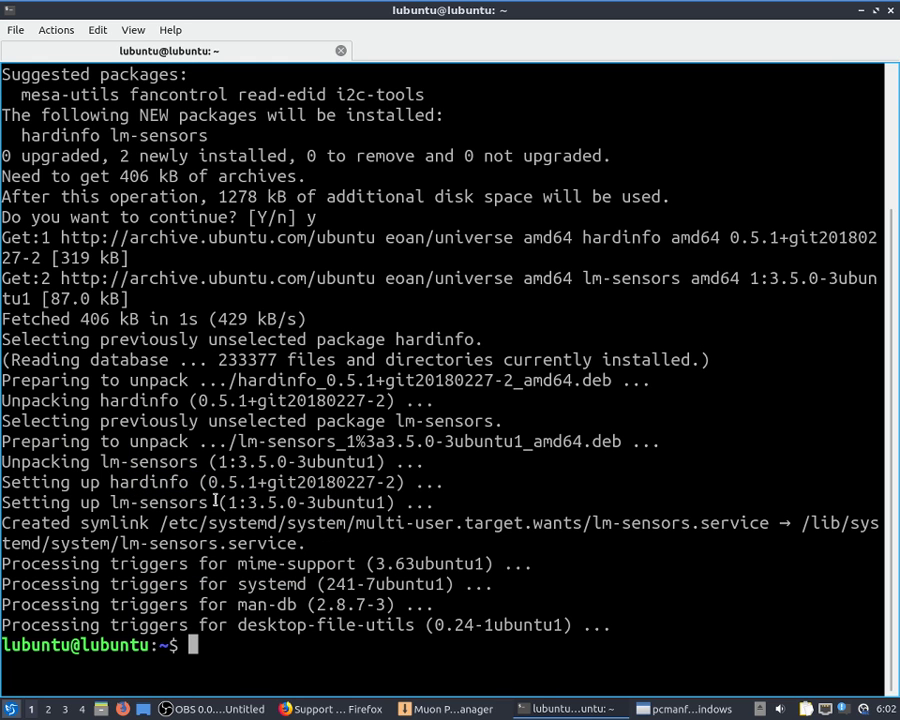
# Minimize the terminal and move the Desktop Preferences window down the desktop, clear of the GIMP splash screen
pyautogui.click(860, 10)
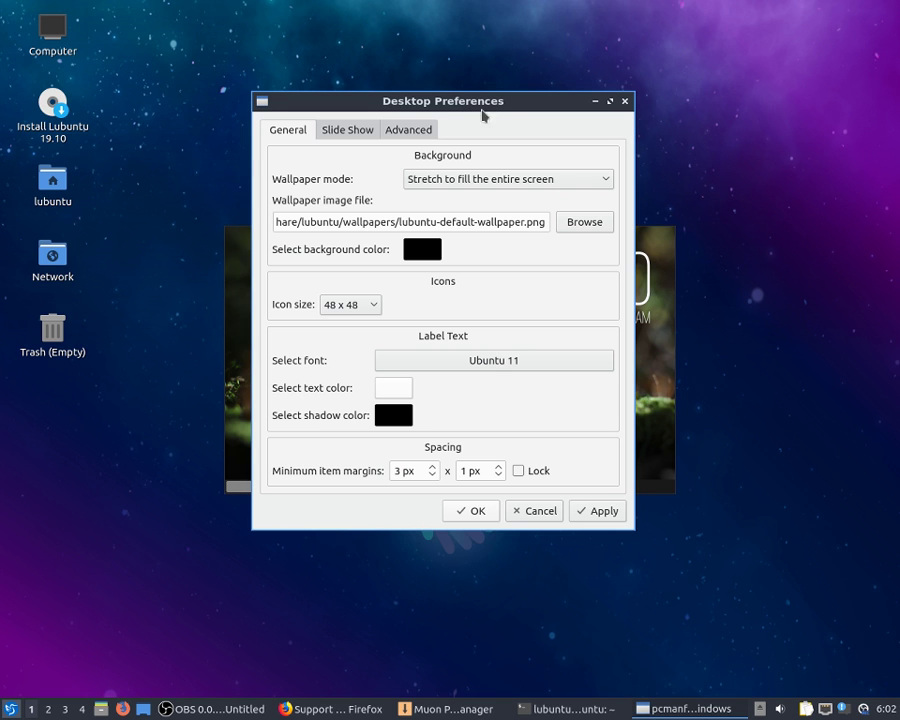
pyautogui.moveTo(473, 102); pyautogui.dragTo(361, 115)
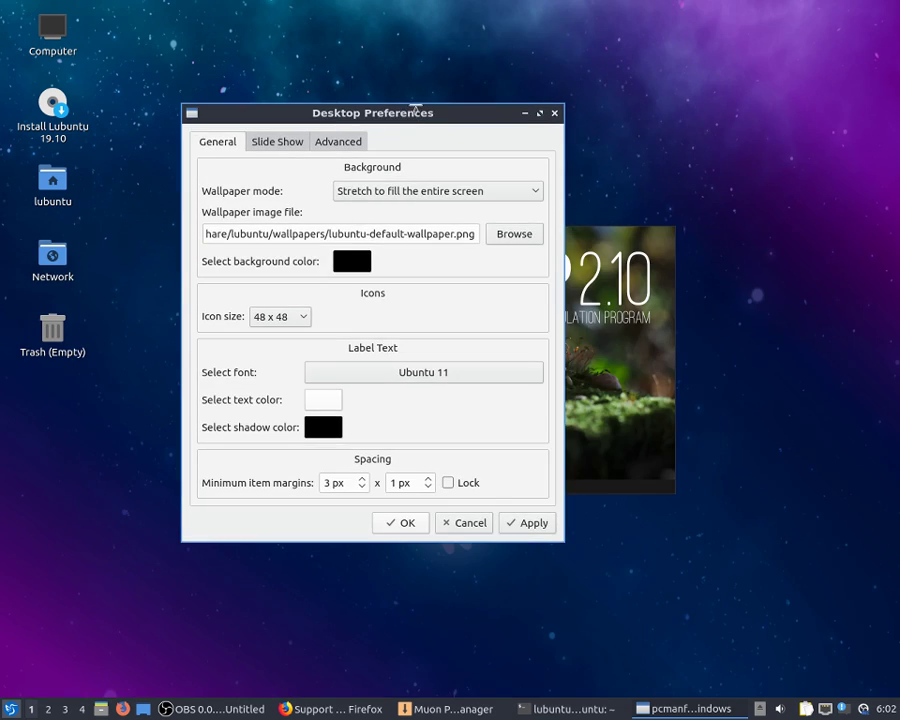
pyautogui.moveTo(416, 110); pyautogui.dragTo(500, 505)
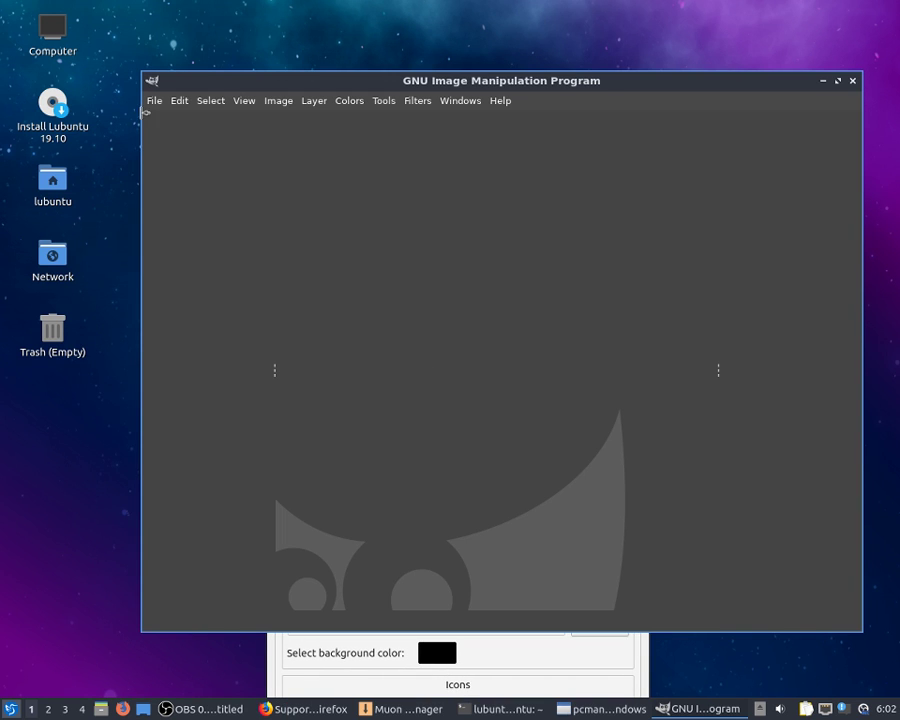
# Look through GIMP's file and image commands and select the Bird brush
pyautogui.click(155, 103)
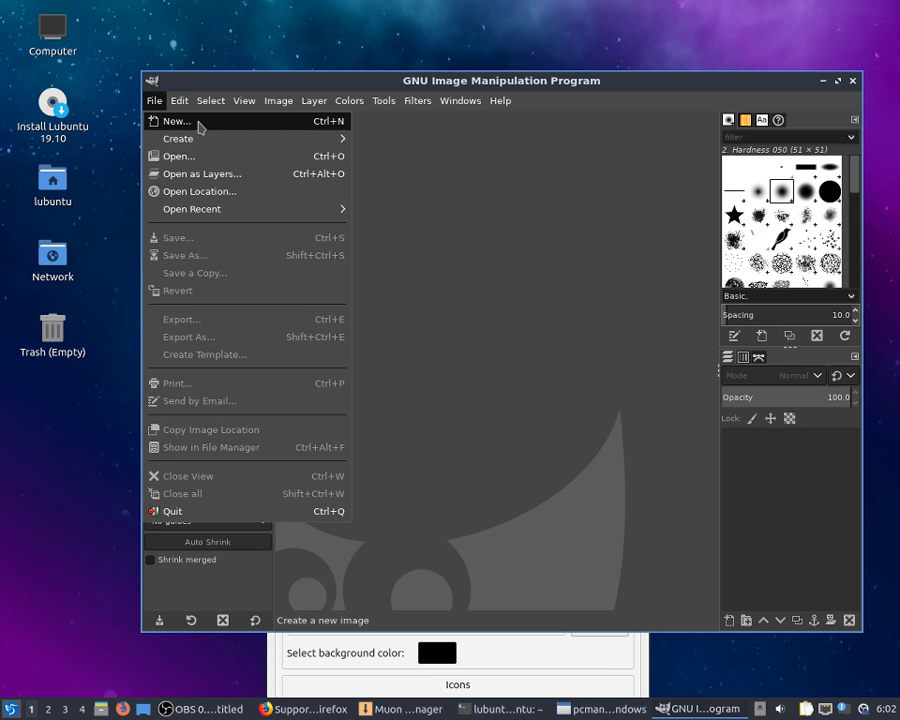
pyautogui.moveTo(200, 140)
pyautogui.moveTo(278, 101)
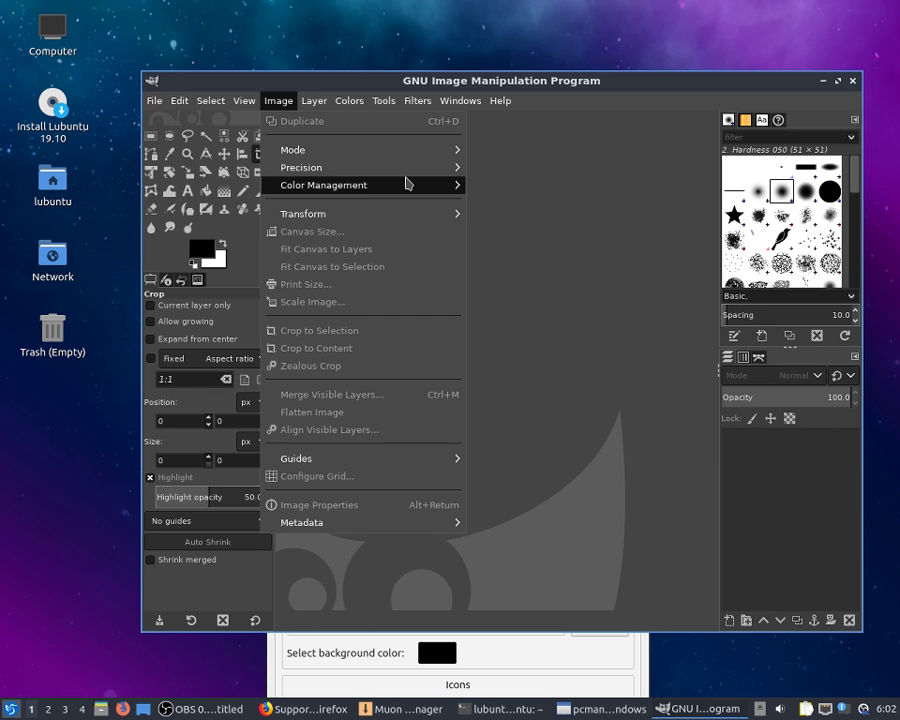
pyautogui.click(567, 160)
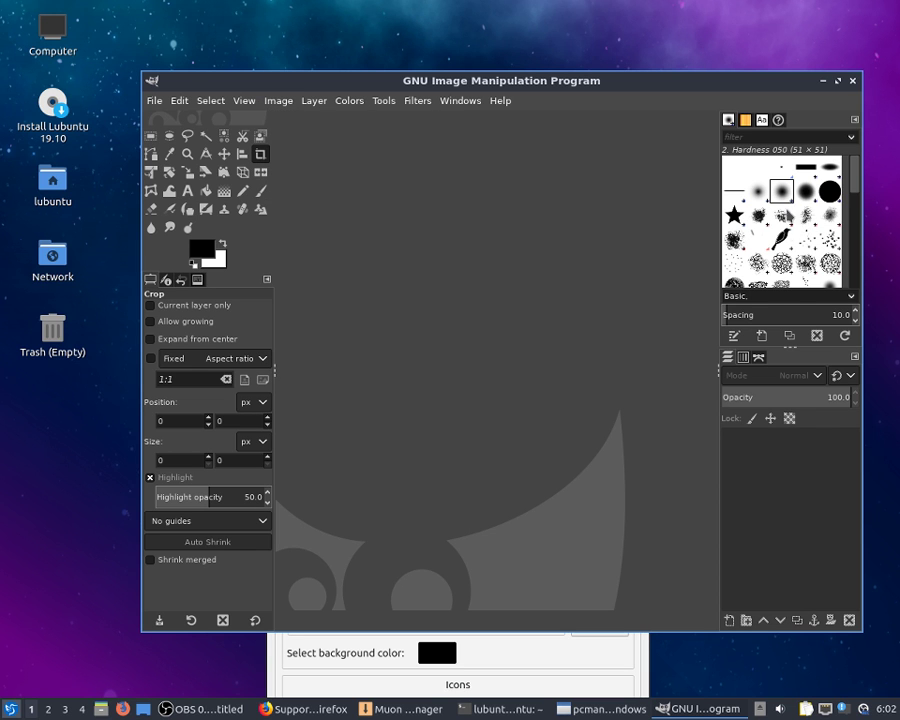
pyautogui.click(781, 237)
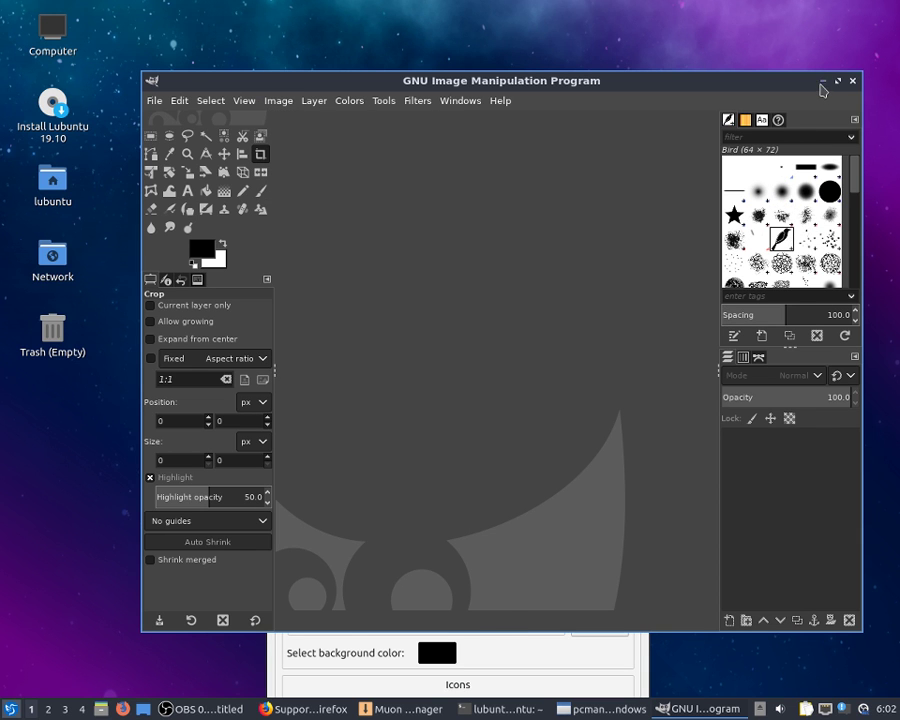
# Minimize GIMP to move the Desktop Preferences window back up the desktop, and restore the GIMP window
pyautogui.click(821, 82)
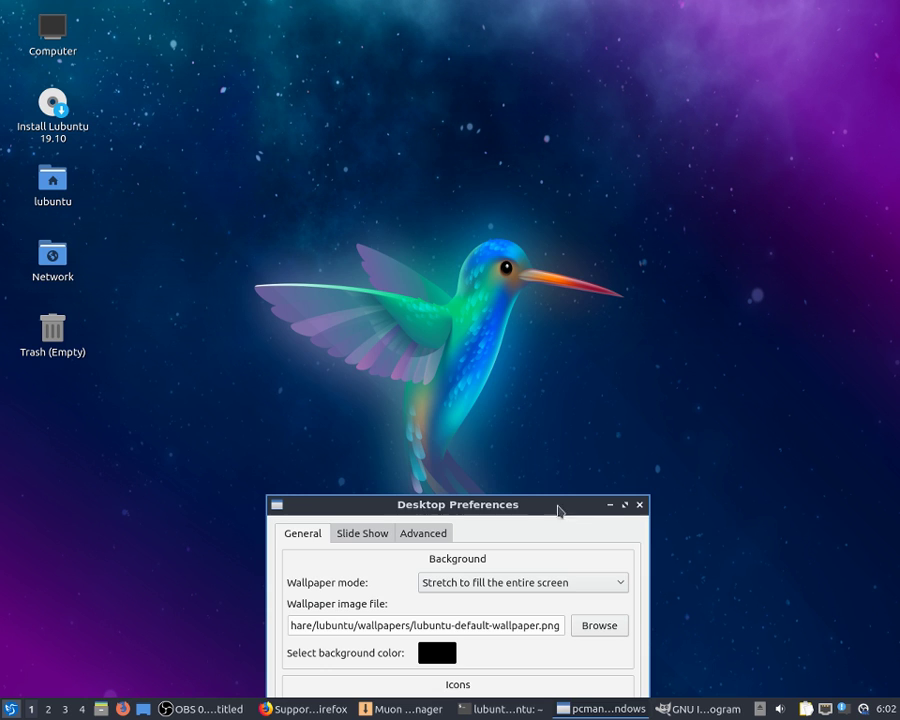
pyautogui.moveTo(584, 518); pyautogui.dragTo(509, 174)
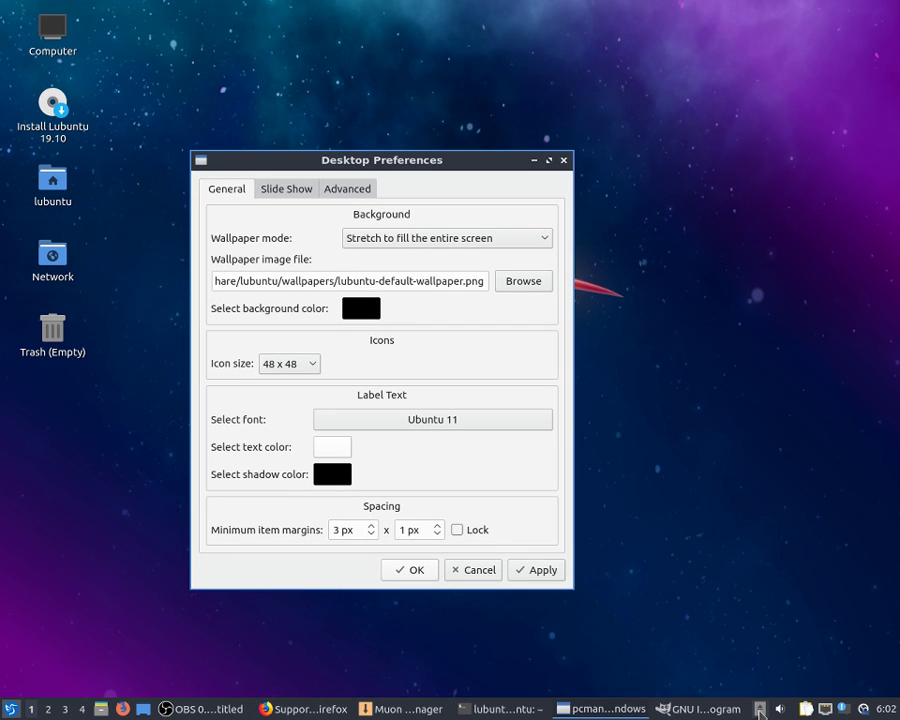
pyautogui.click(738, 711)
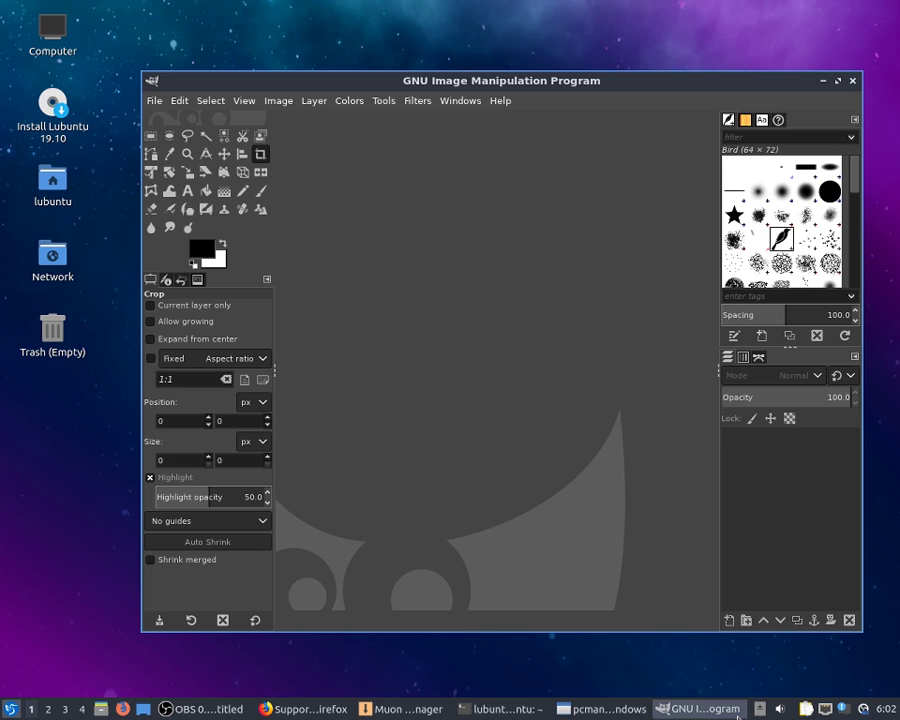
# Create a new GIMP image 500 px wide and 400 px high
pyautogui.click(154, 100)
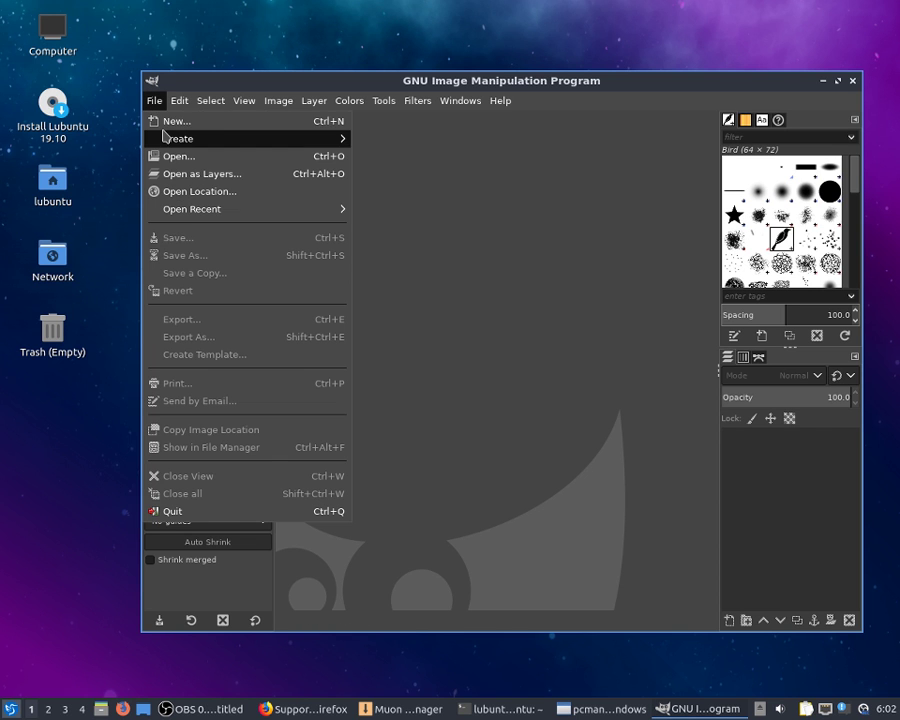
pyautogui.click(165, 124)
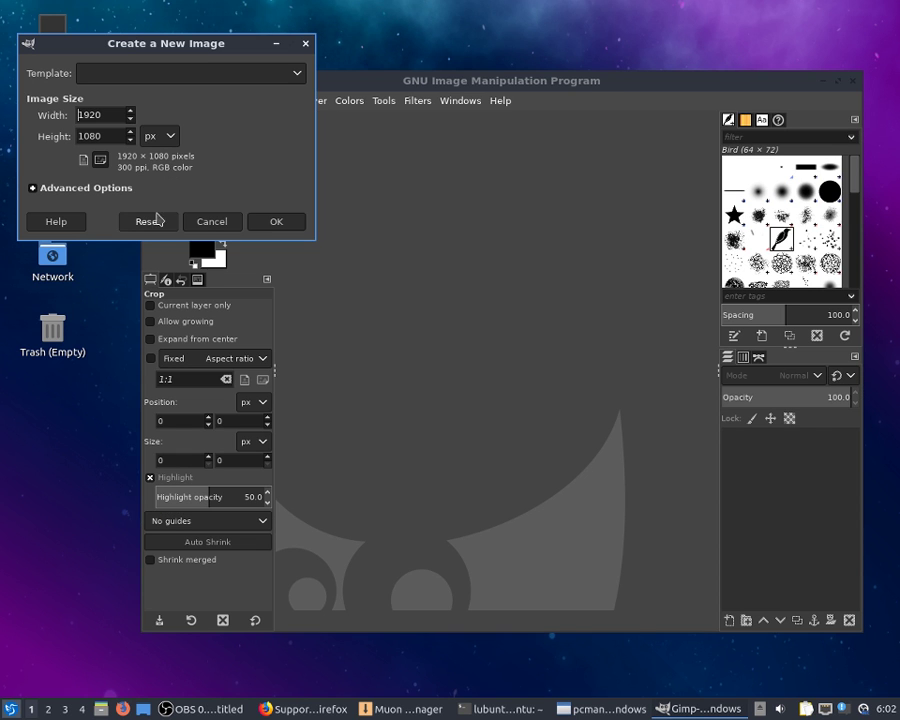
pyautogui.doubleClick(110, 115)
pyautogui.press('BackSpace')
pyautogui.doubleClick(100, 136)
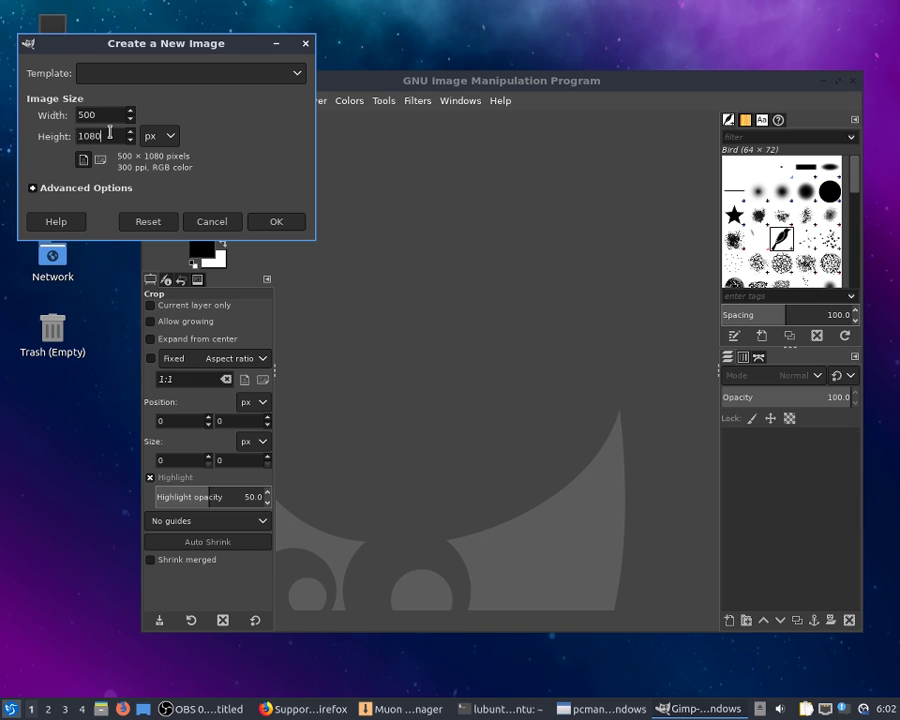
pyautogui.press('BackSpace')
pyautogui.write('400')
pyautogui.click(278, 222)
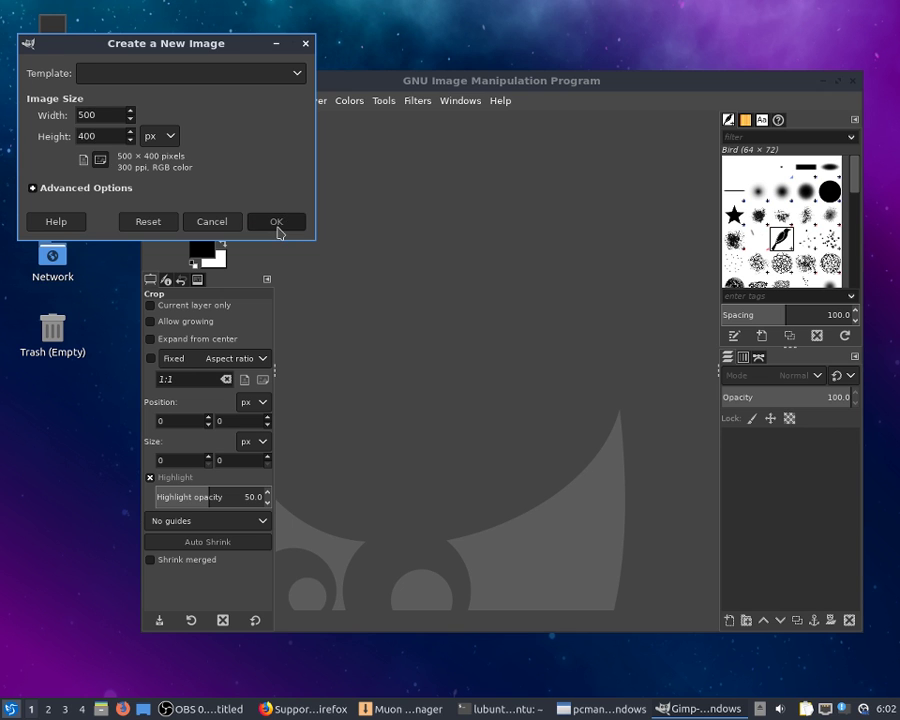
# Outline a crop area of about 158 × 153 px near the middle of the image and choose the Star brush
pyautogui.moveTo(420, 327); pyautogui.dragTo(469, 368)
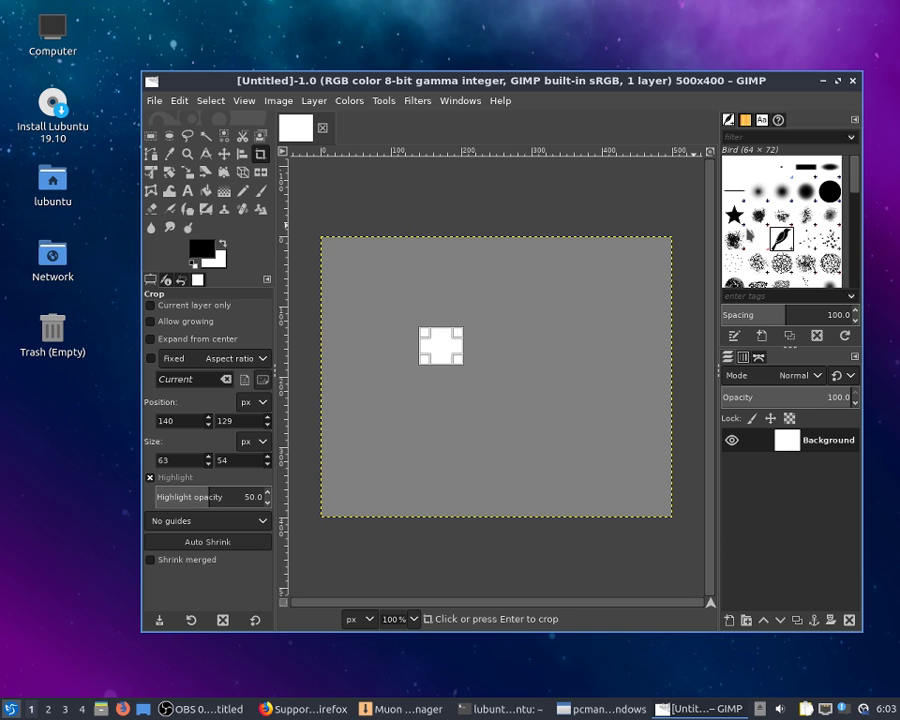
pyautogui.moveTo(530, 381); pyautogui.dragTo(443, 320)
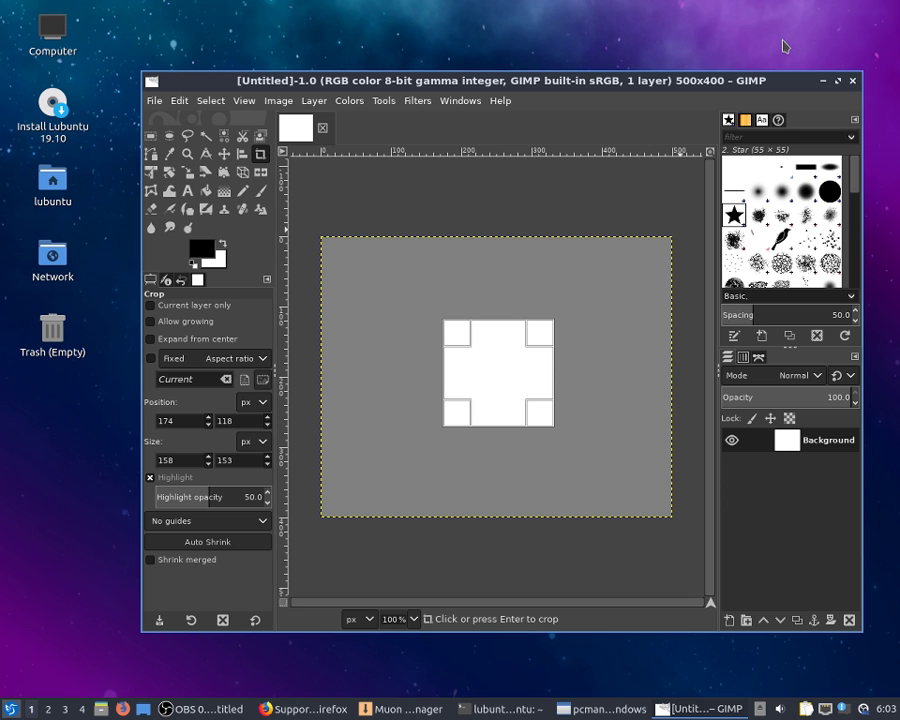
pyautogui.click(537, 367)
# Switch to the OBS window
pyautogui.hotkey('alt', 'Tab')
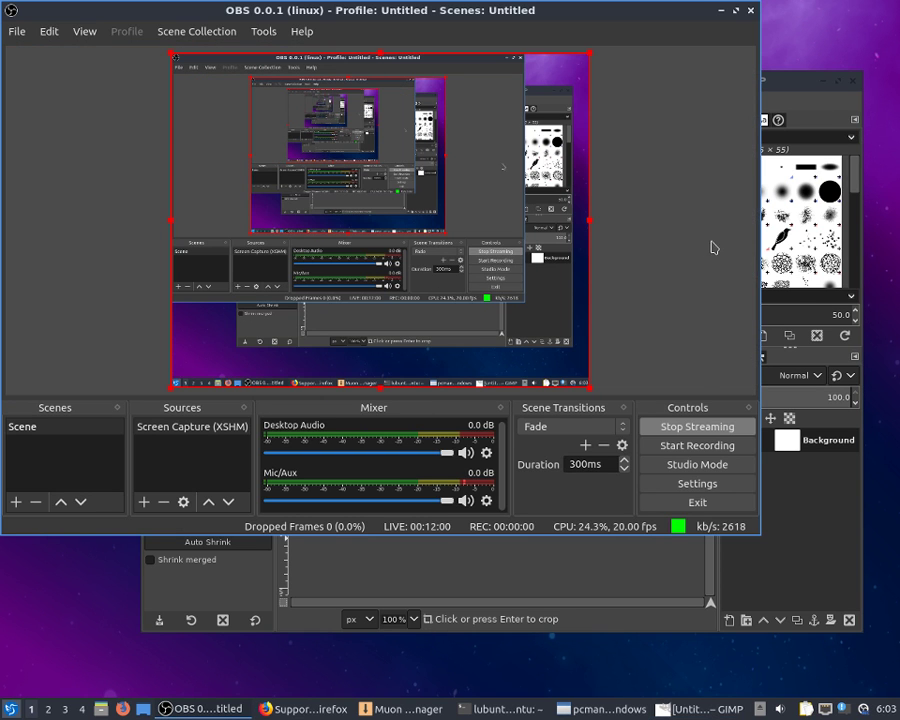